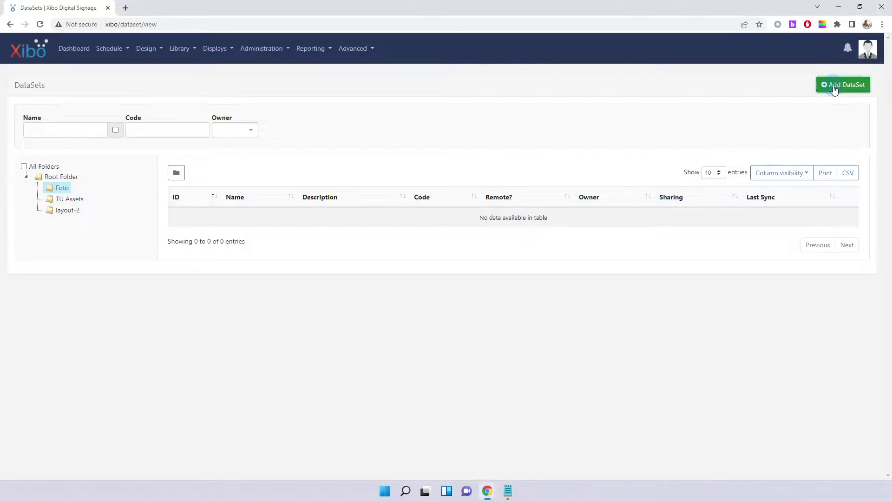
Create a new DataSet named Birthdays in the Foto folder and save it.
click(834, 88)
text(B)
click(364, 156)
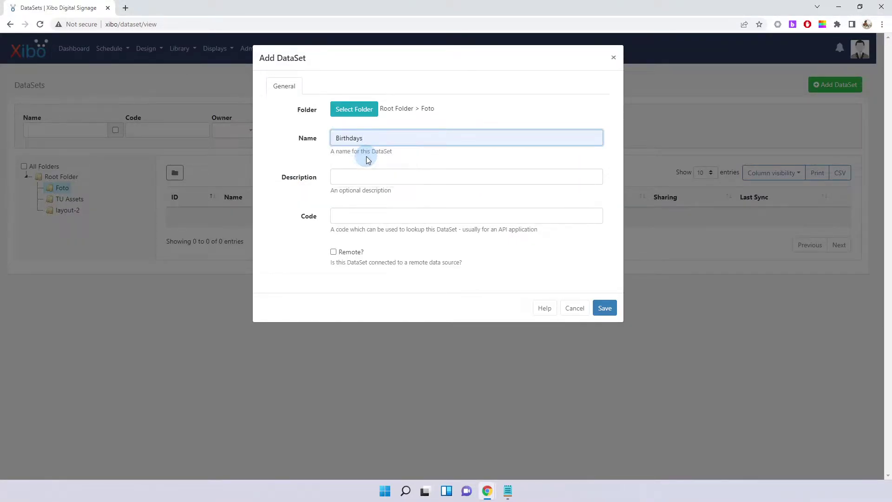
click(609, 311)
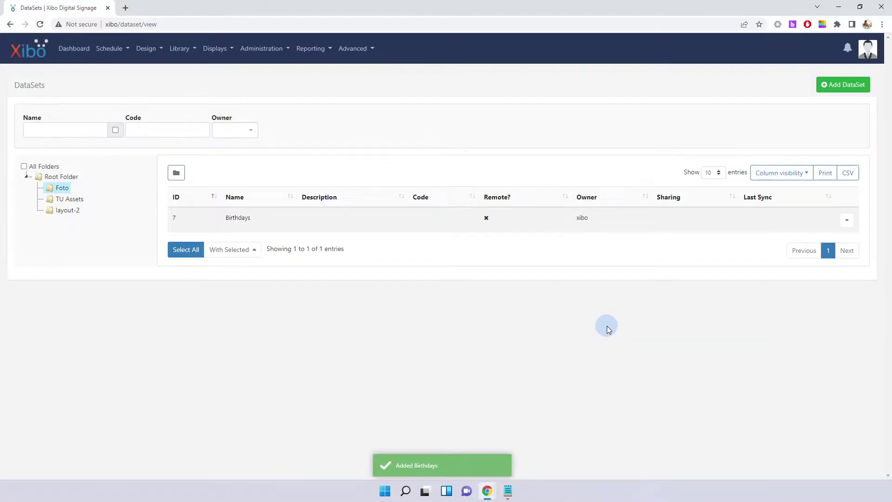
Rename the default column Col1 of the Birthdays DataSet to nama and enable its filter and sort options.
click(846, 222)
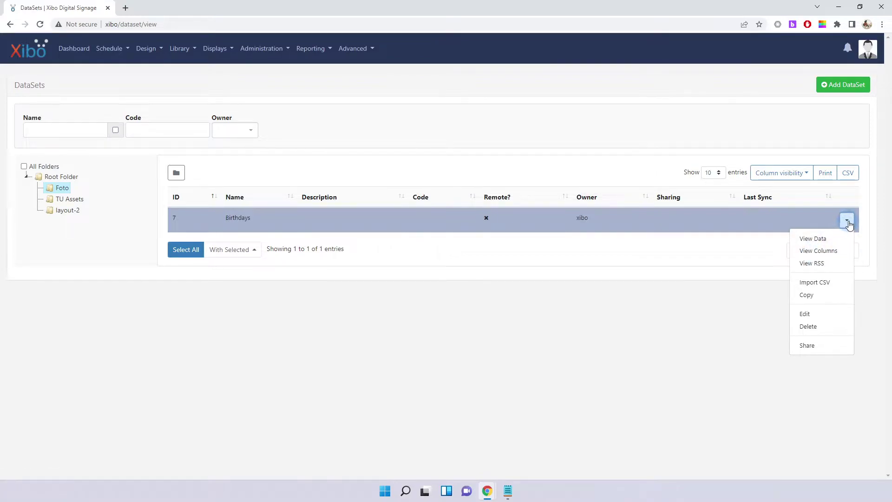
click(821, 252)
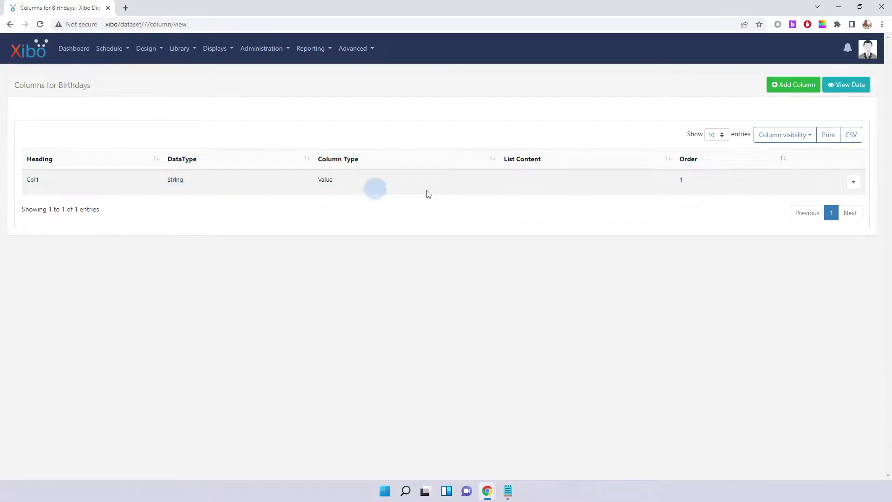
click(854, 183)
click(812, 201)
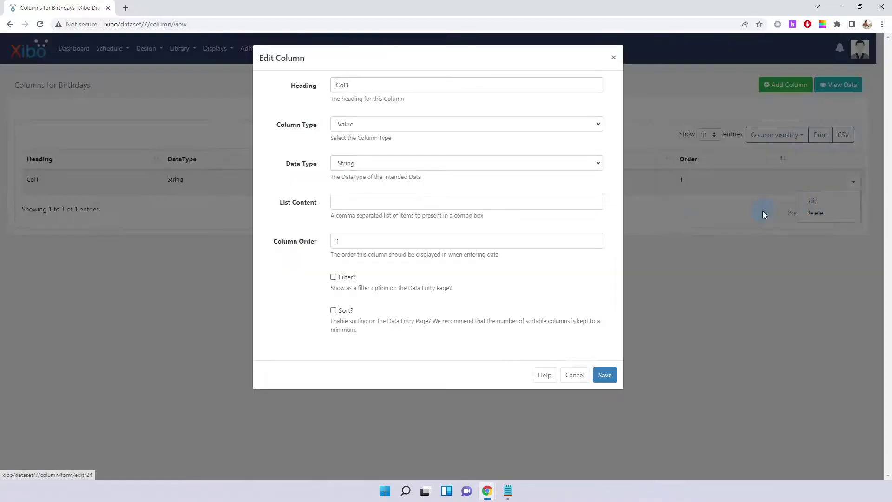
drag(360, 85, 285, 90)
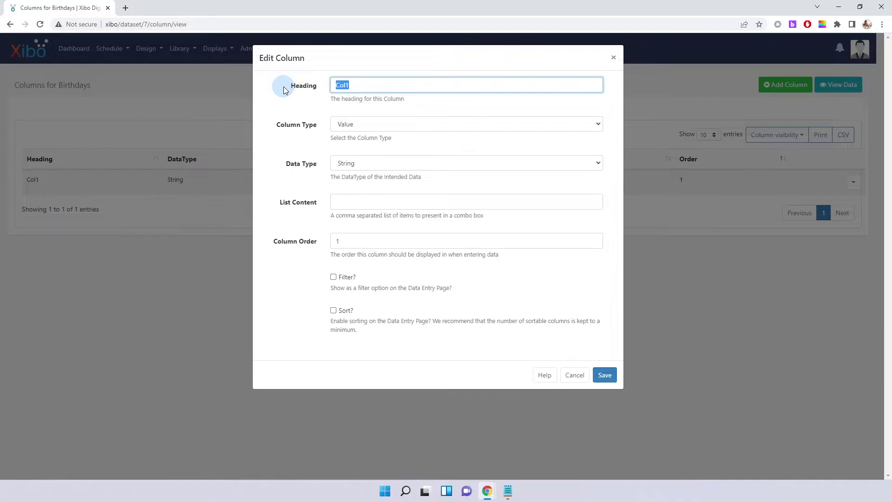
text(nama)
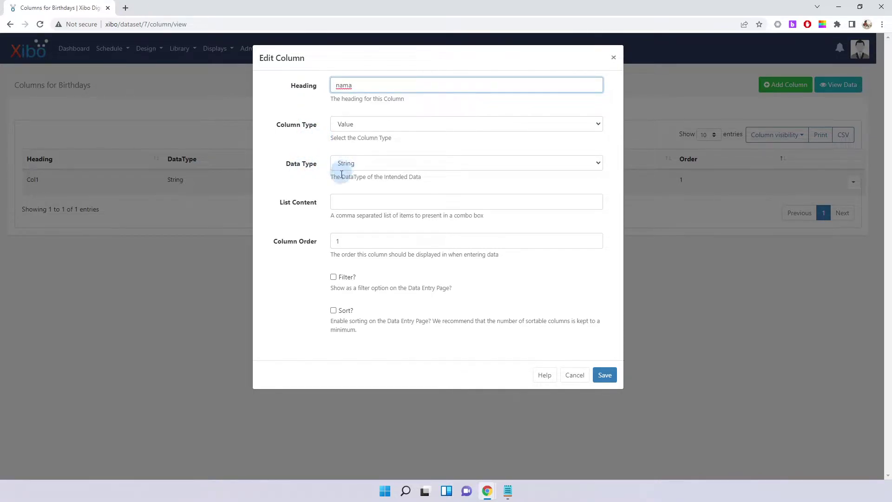
click(333, 278)
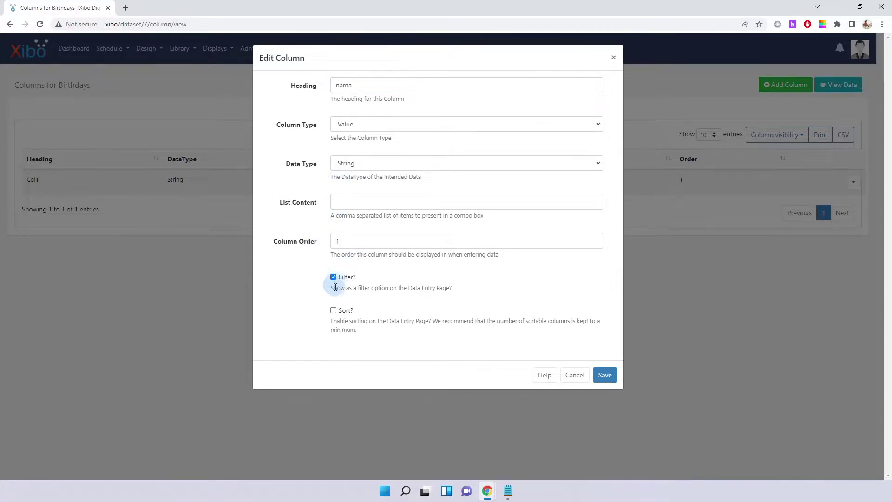
click(334, 311)
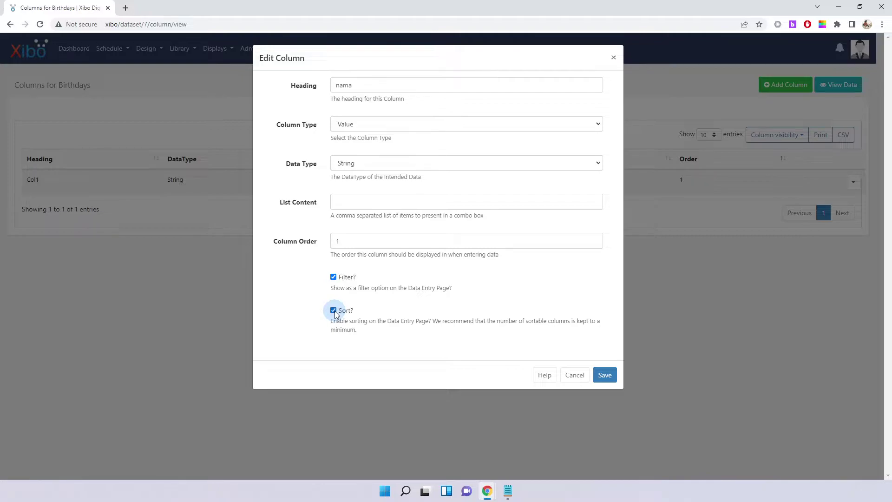
click(604, 376)
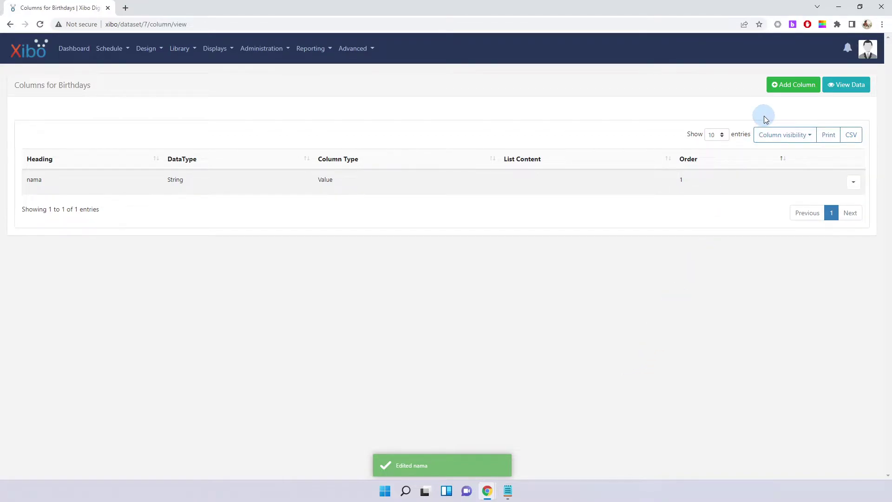
Add a String column headed tempatLahir with column order 2 and both filter and sort enabled.
click(781, 86)
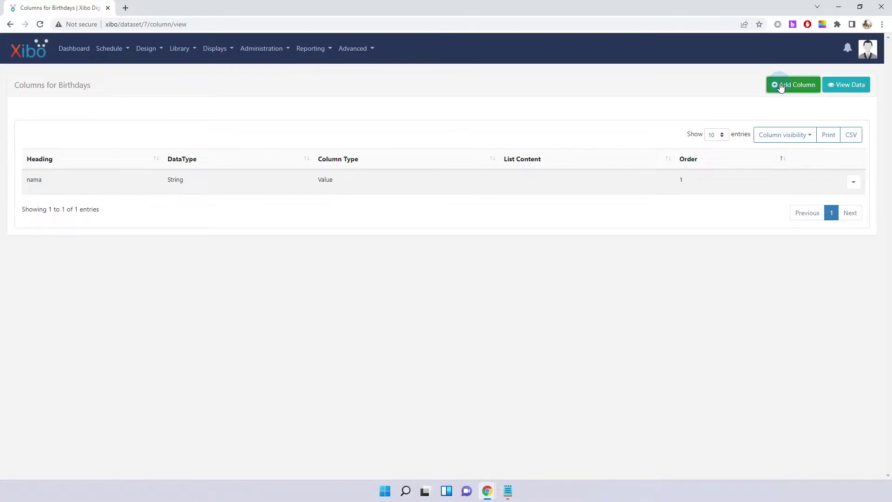
text(tempatLahir)
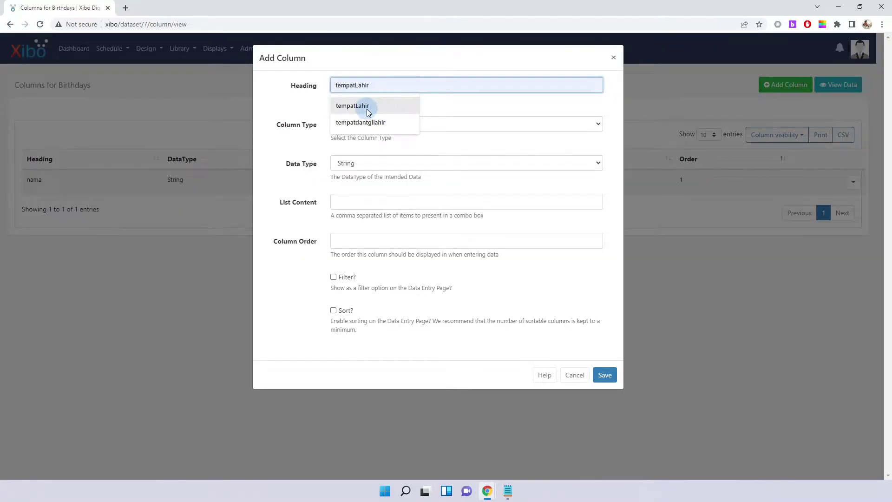
click(364, 106)
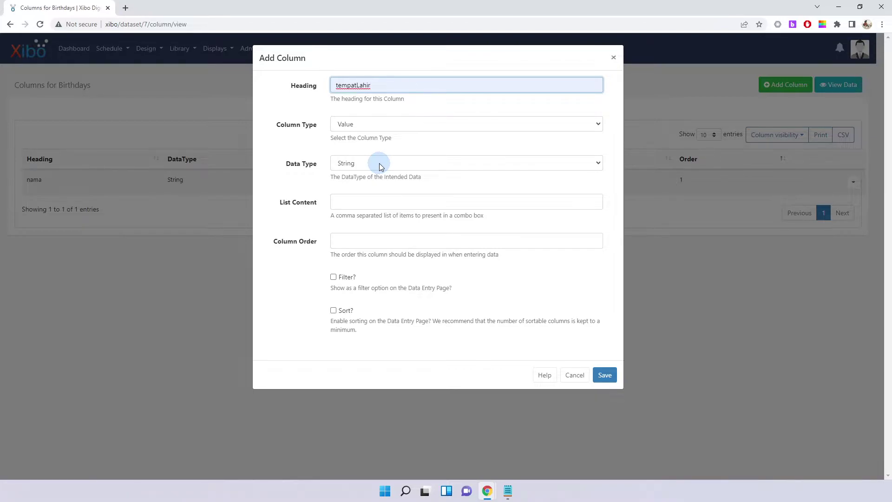
click(343, 243)
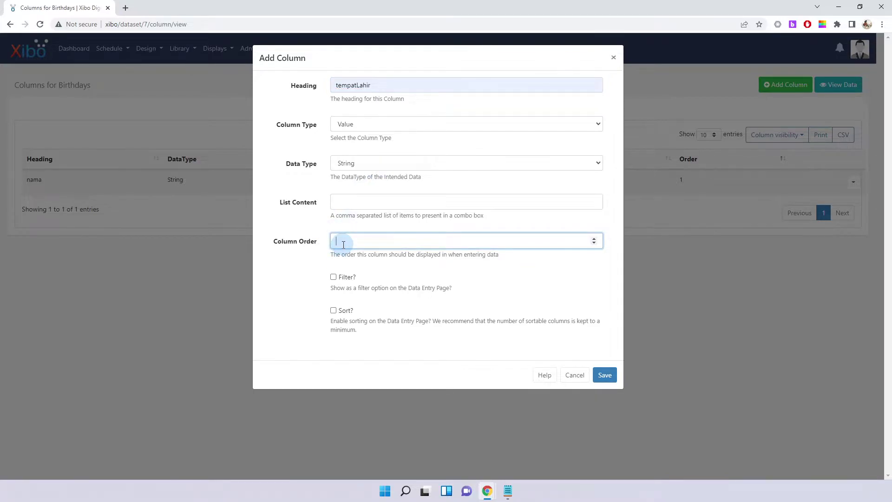
text(2)
click(334, 277)
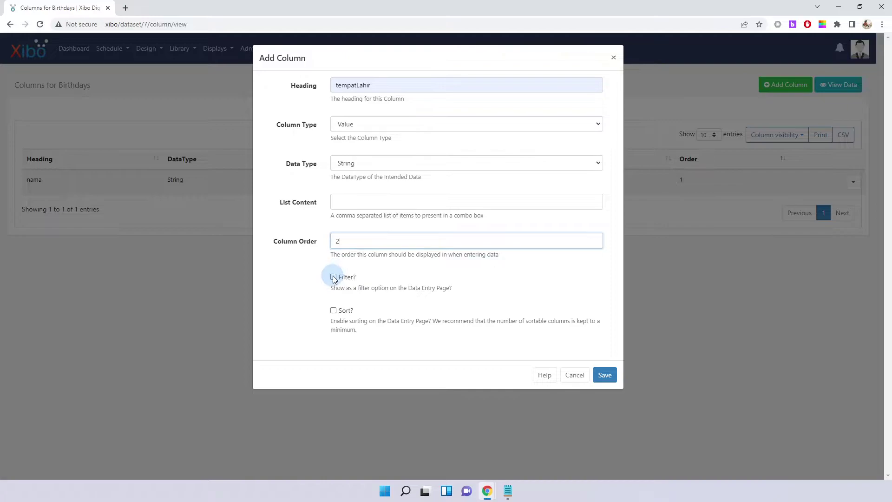
click(333, 310)
click(604, 375)
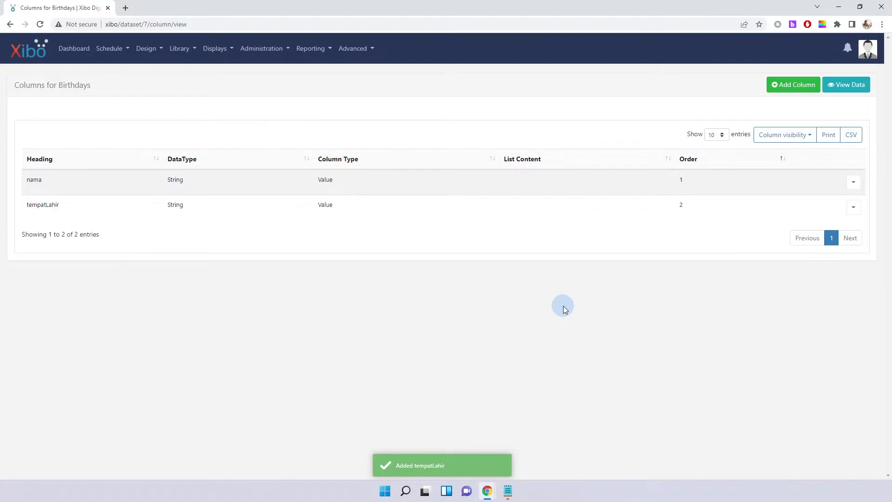
Add a column headed tglLahir with data type Date, column order 3, and filter and sort enabled.
click(785, 88)
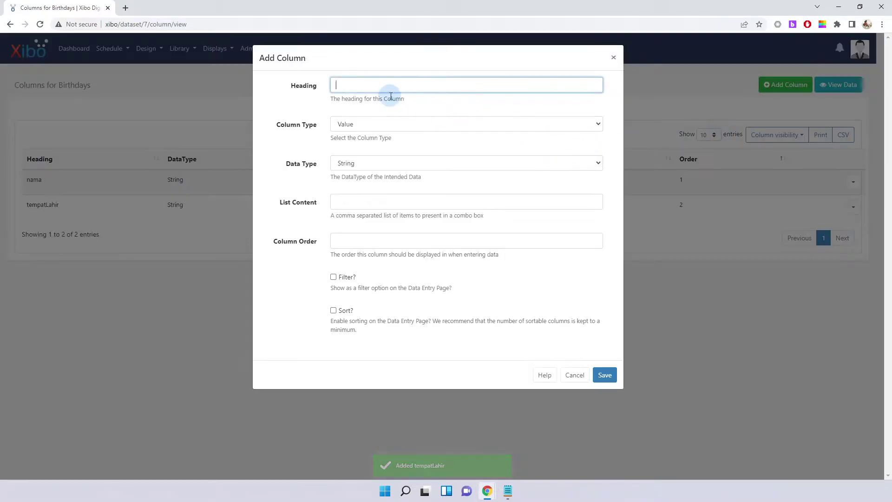
click(372, 87)
text(tglLahir)
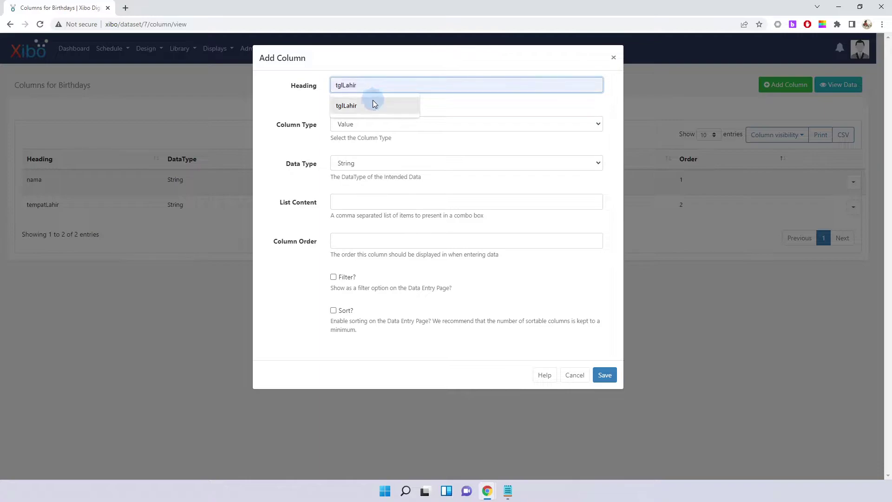
click(358, 106)
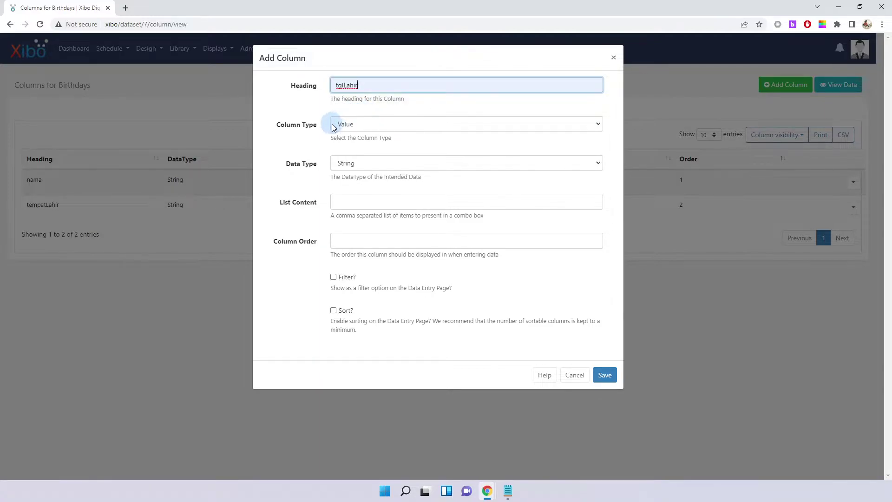
click(352, 165)
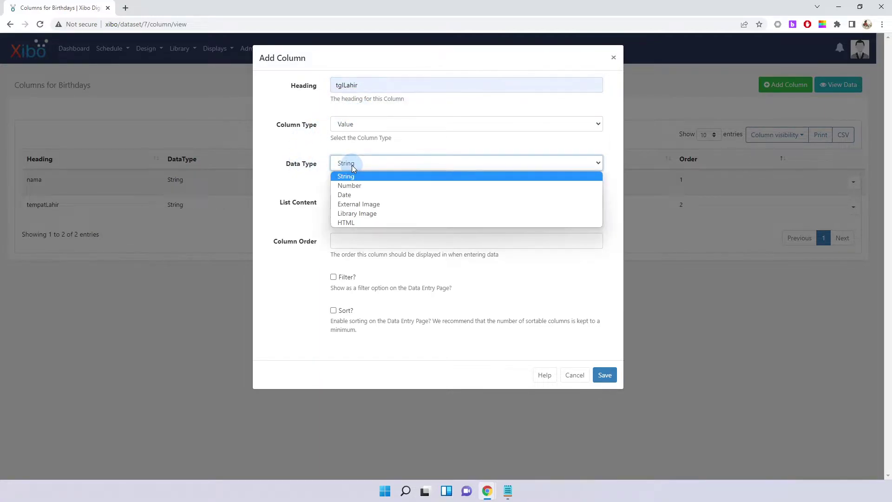
click(351, 197)
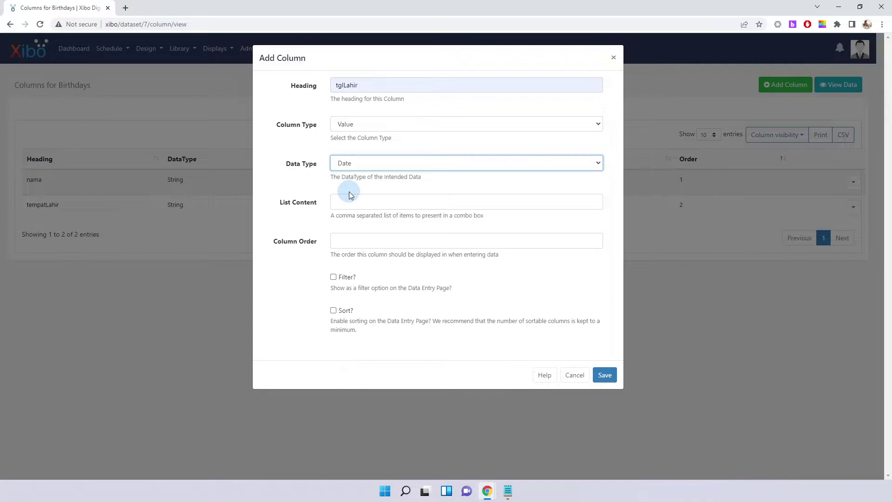
click(339, 241)
text(3)
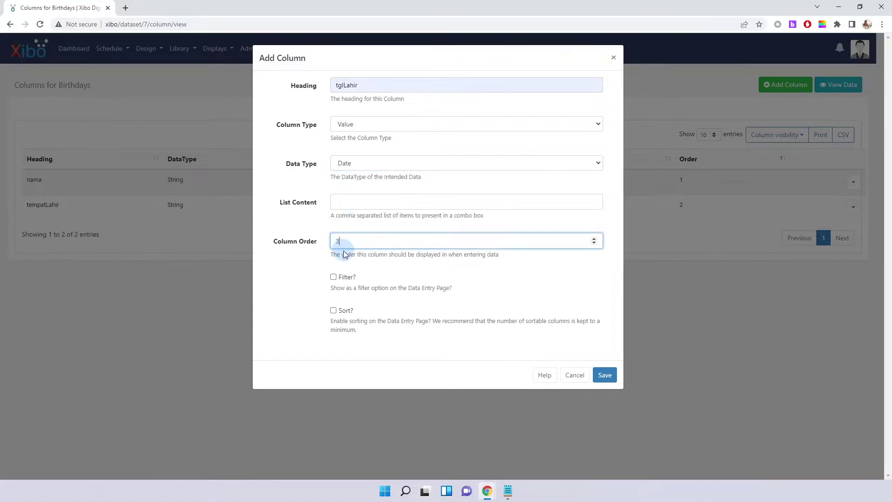
click(344, 277)
click(343, 310)
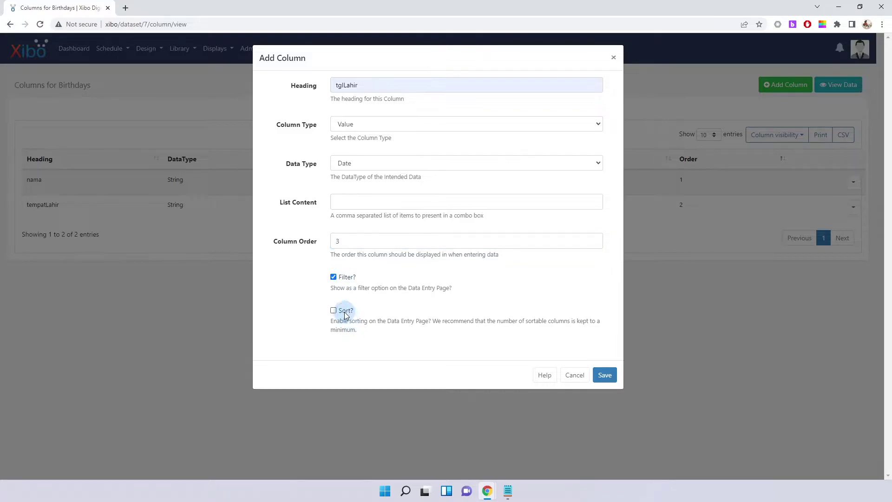
click(613, 377)
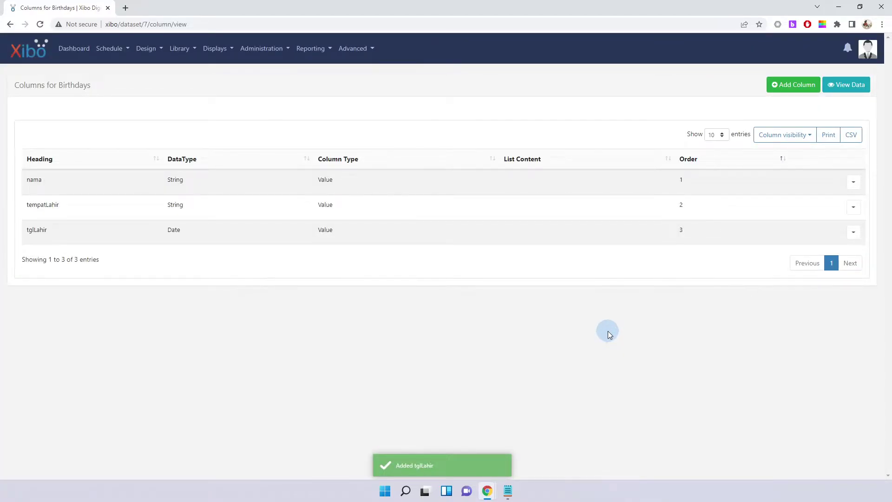
Add a String column headed keterangan with column order 4 and both filter and sort enabled.
click(784, 90)
click(365, 77)
text(keterangan)
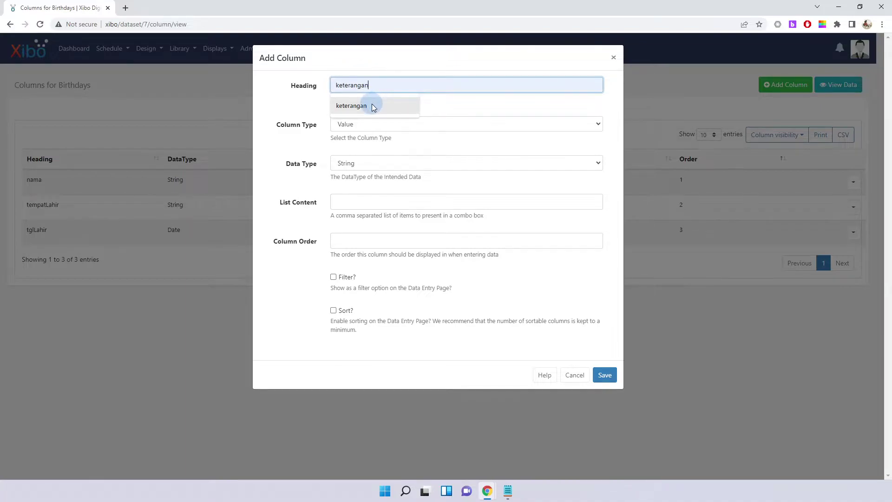
click(373, 106)
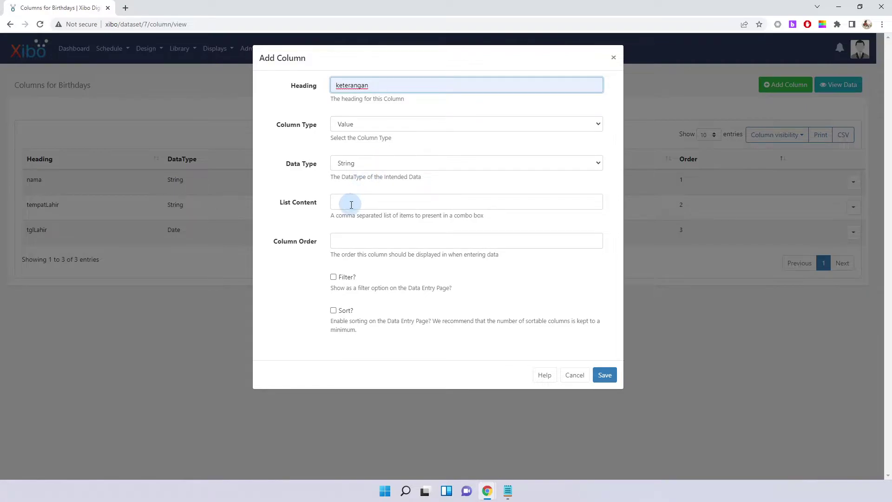
click(343, 241)
text(4)
click(335, 278)
click(345, 312)
click(605, 375)
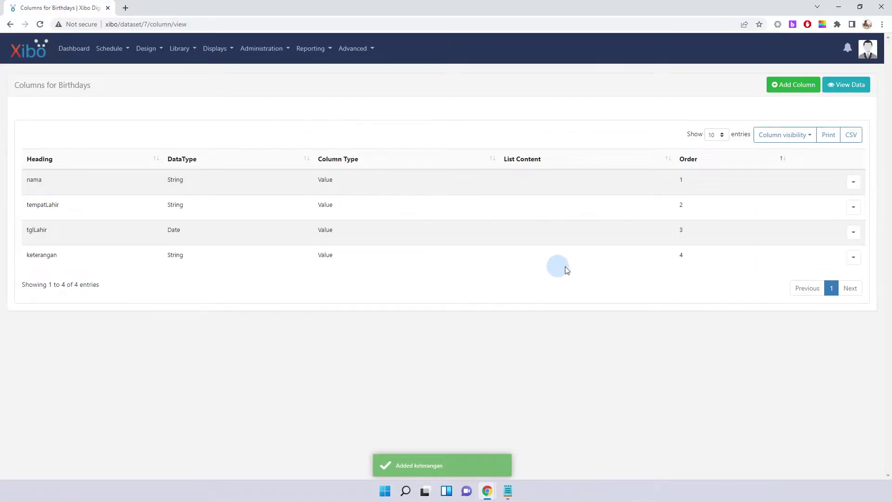
Add a column headed foto with data type Library Image, column order 5, and filter and sort enabled.
click(790, 84)
click(371, 91)
text(foto)
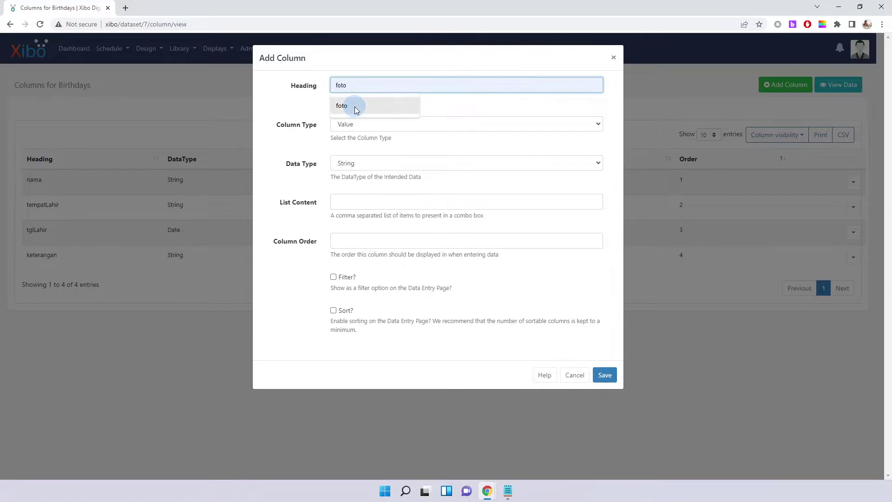
click(355, 106)
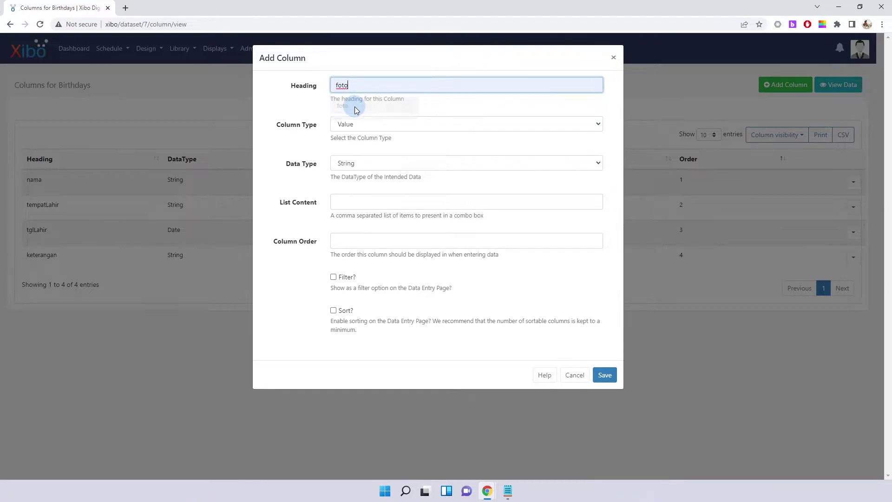
click(342, 164)
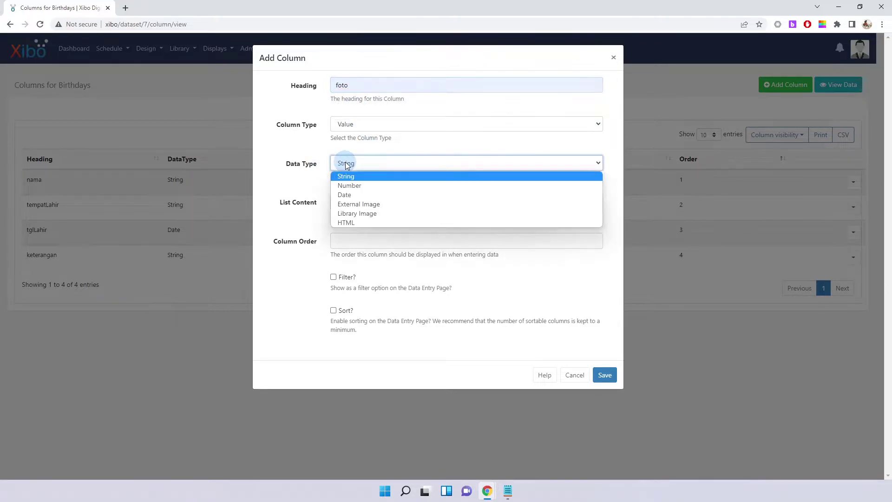
click(374, 217)
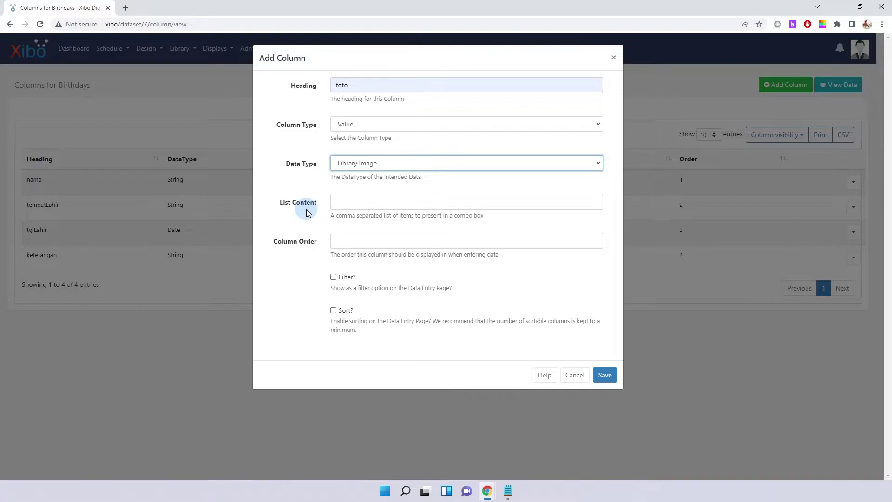
click(342, 241)
text(5)
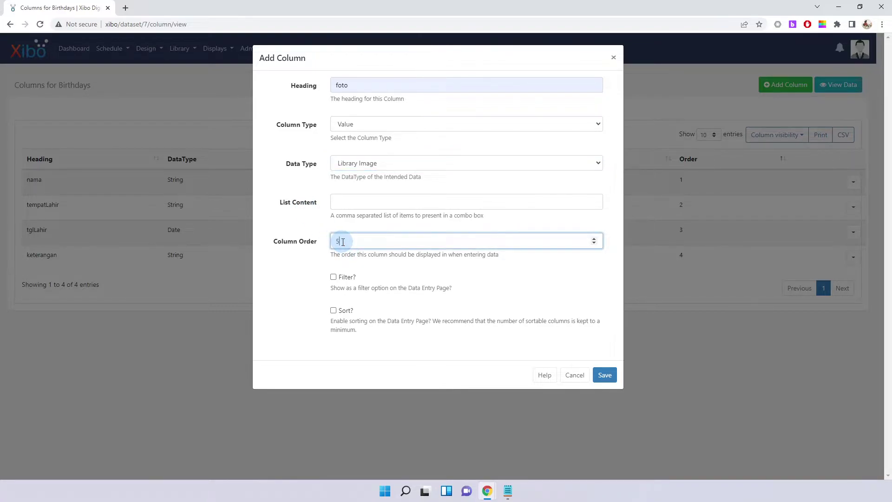
click(333, 277)
click(345, 311)
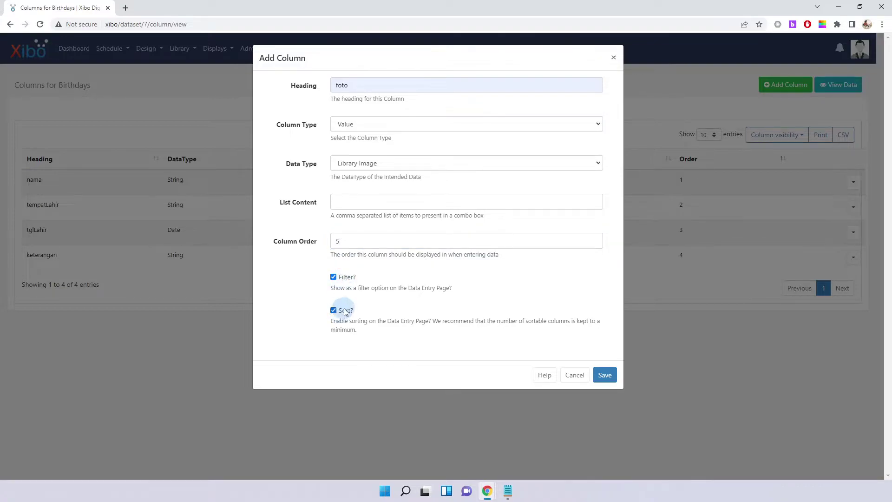
click(602, 375)
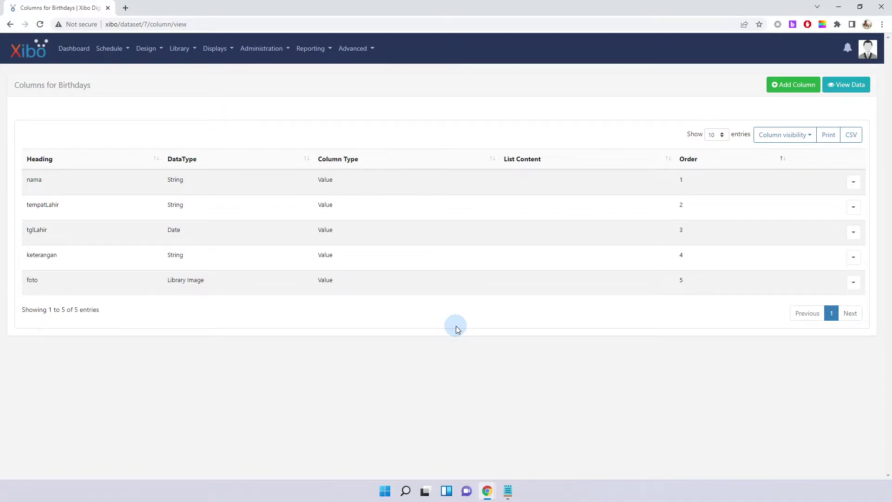
Open the data entry view of the Birthdays DataSet from the DataSets list.
click(188, 55)
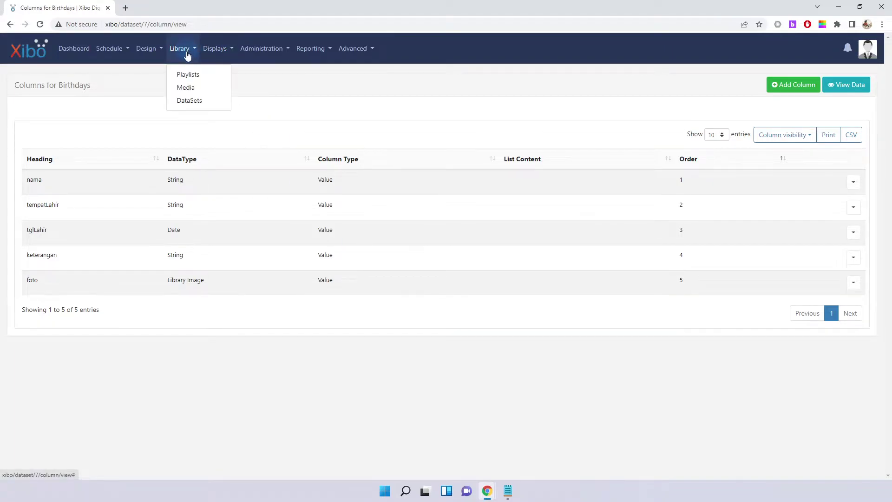
click(188, 100)
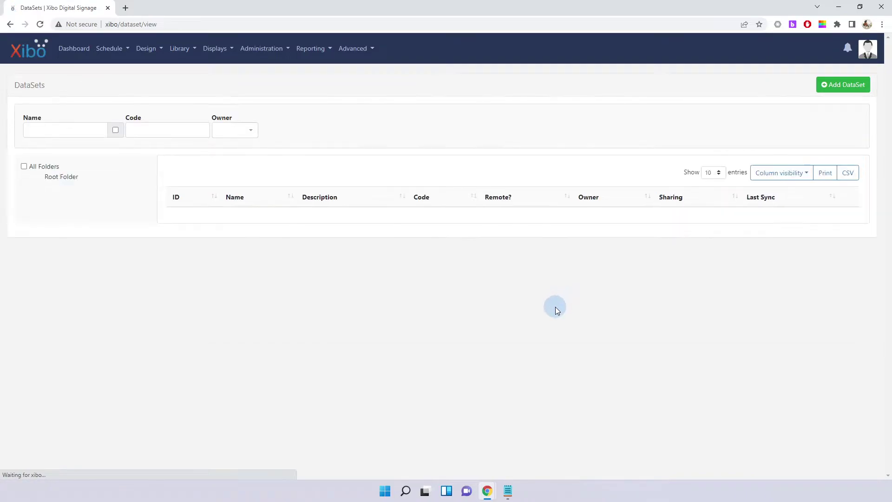
click(843, 226)
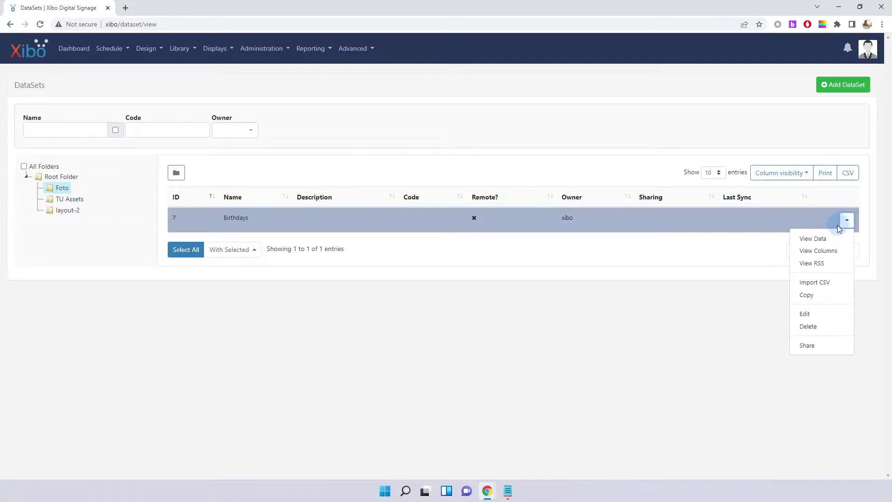
click(813, 239)
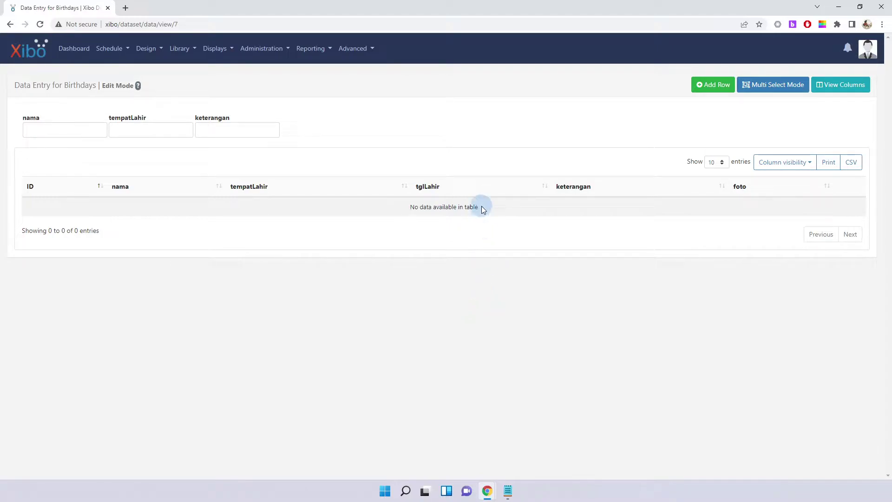
click(713, 85)
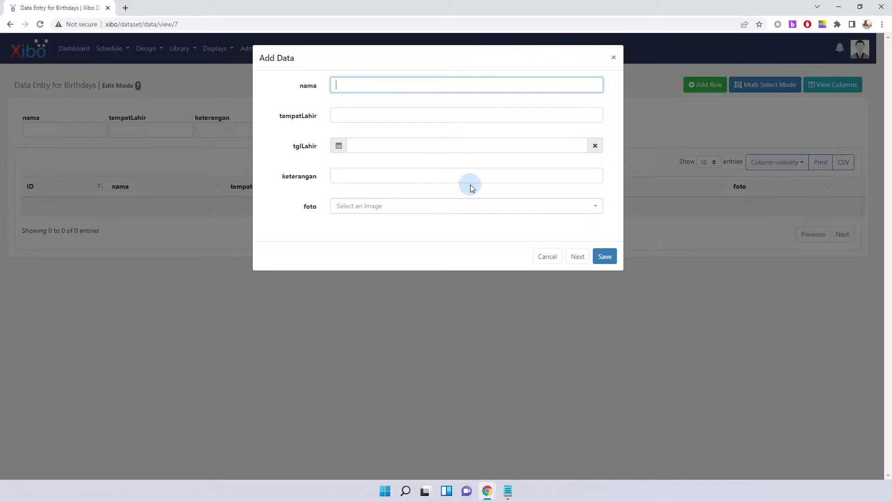
click(549, 257)
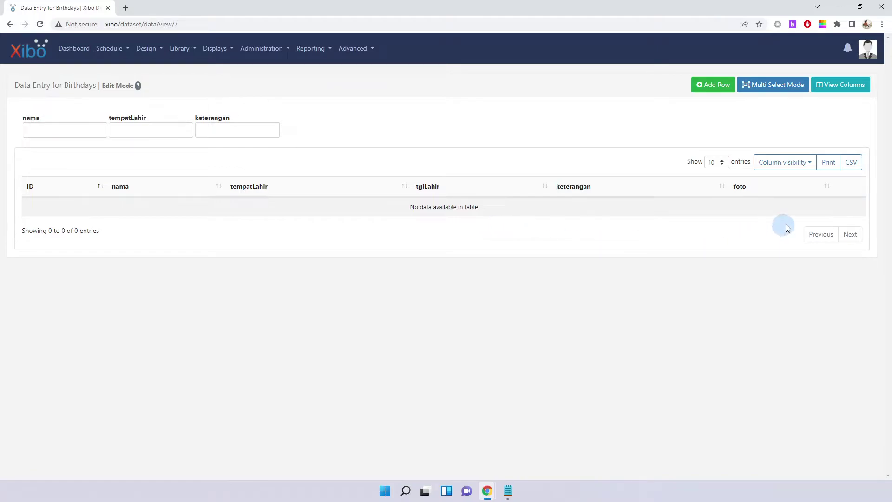
click(847, 163)
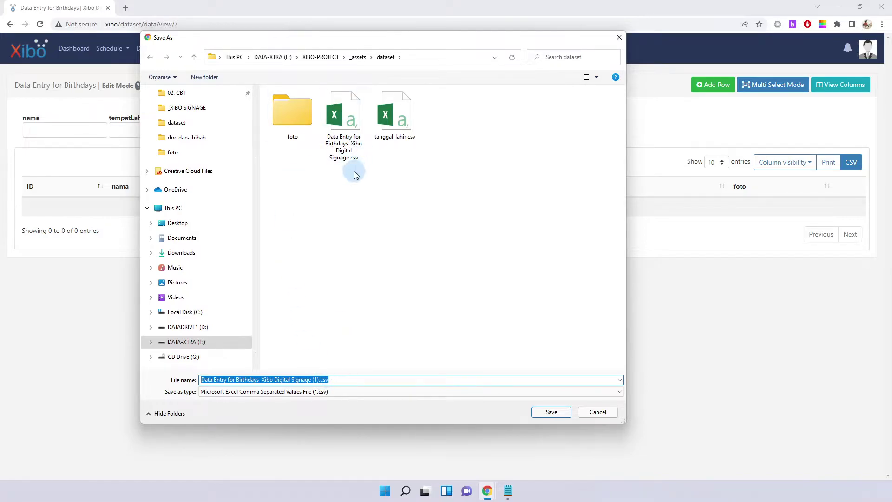
click(595, 413)
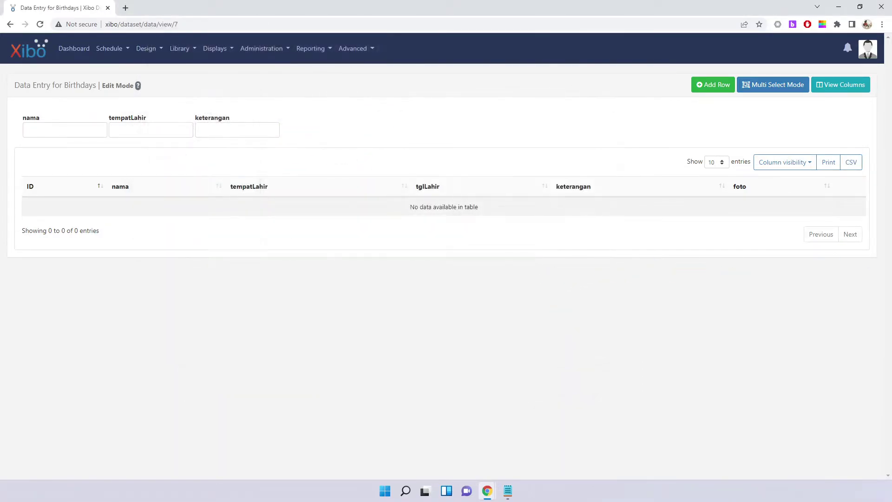
Switch to the Birthdays CSV in Excel and examine the first record's entries across the nama, tempatLahir, tglLahir, keterangan and foto columns.
drag(790, 121, 466, 98)
drag(656, 223, 741, 219)
drag(581, 101, 547, 108)
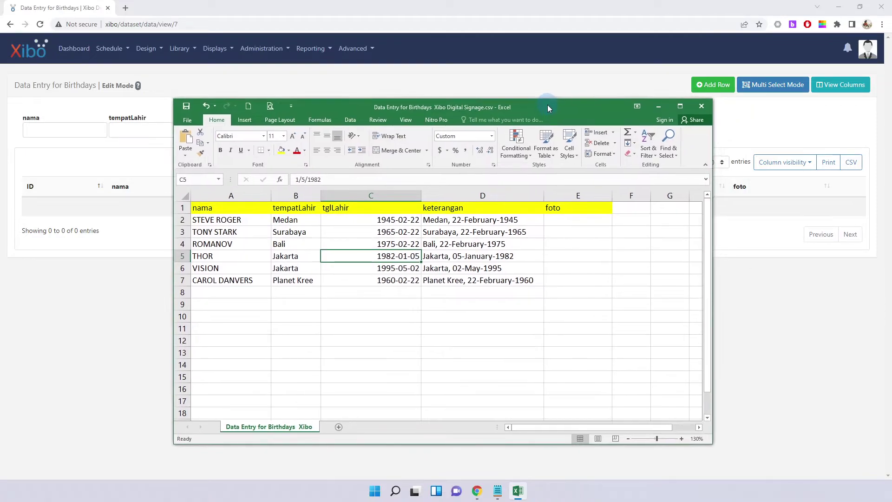
click(205, 219)
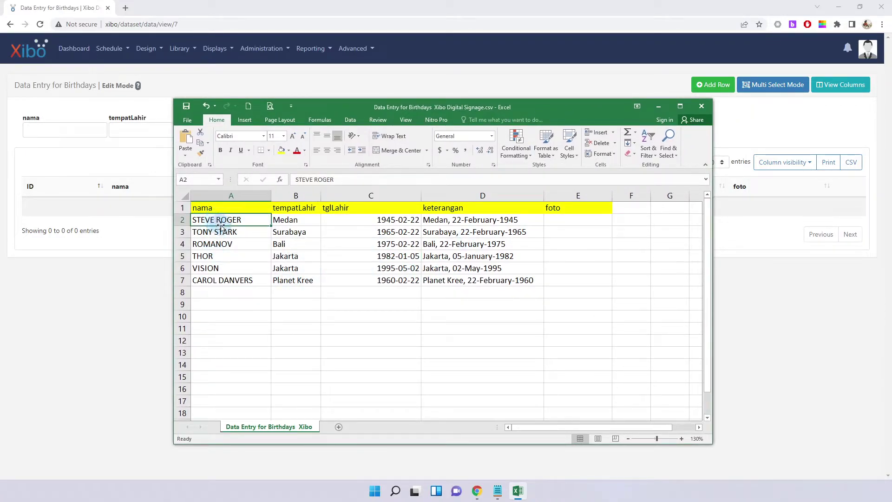
click(370, 219)
click(511, 220)
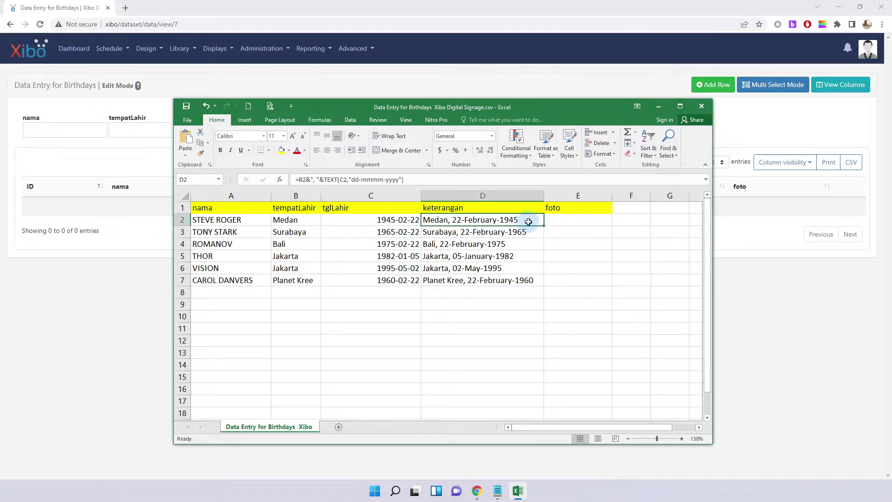
click(556, 220)
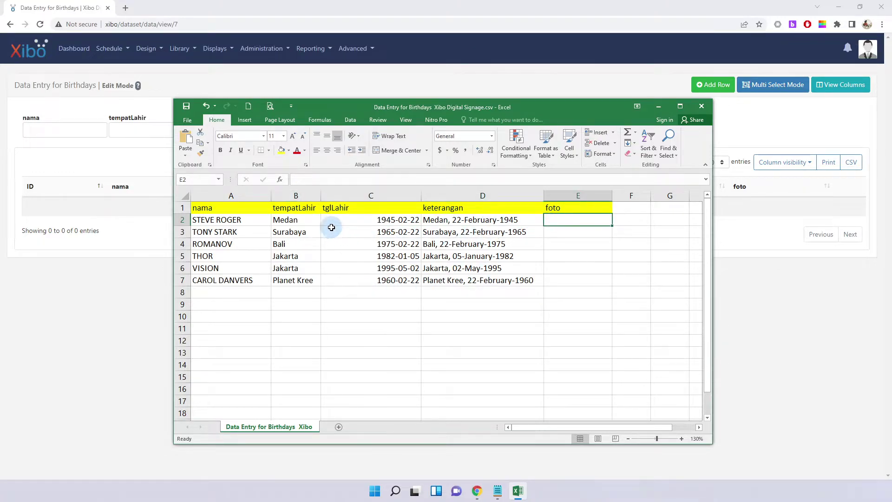
click(231, 222)
click(286, 221)
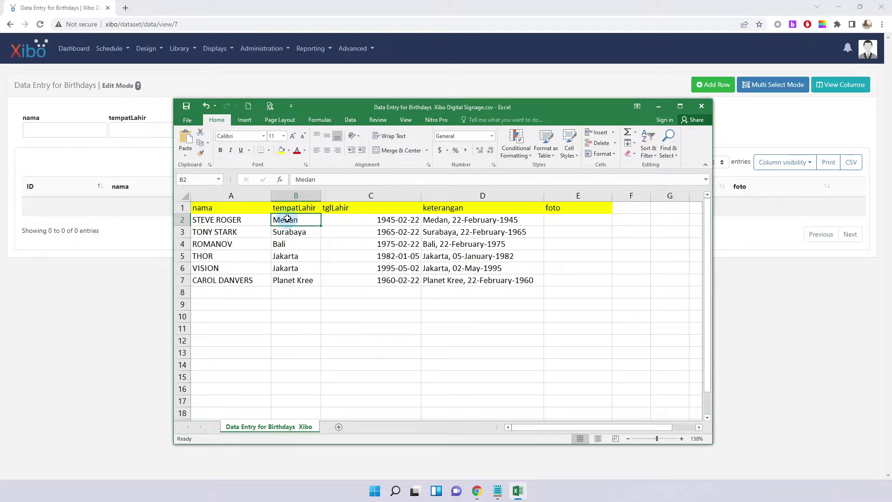
Inspect the custom number format of the tglLahir dates in C2:C7 without changing it.
click(342, 219)
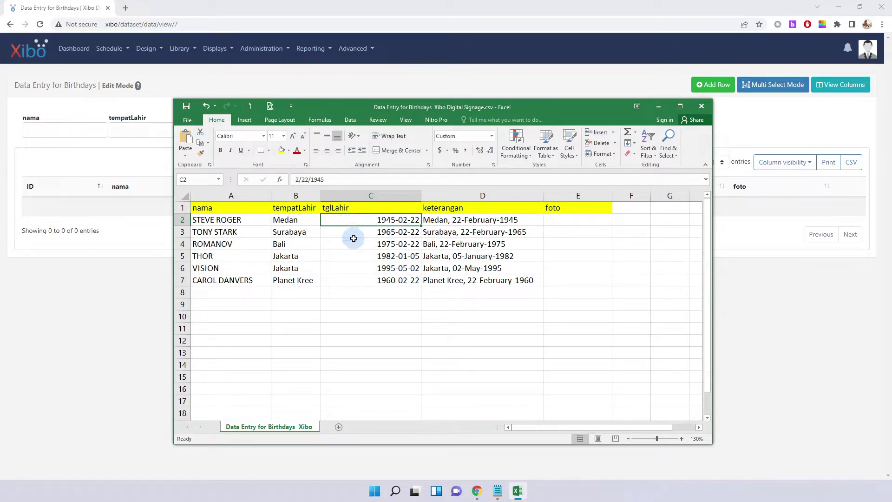
shift+click(359, 281)
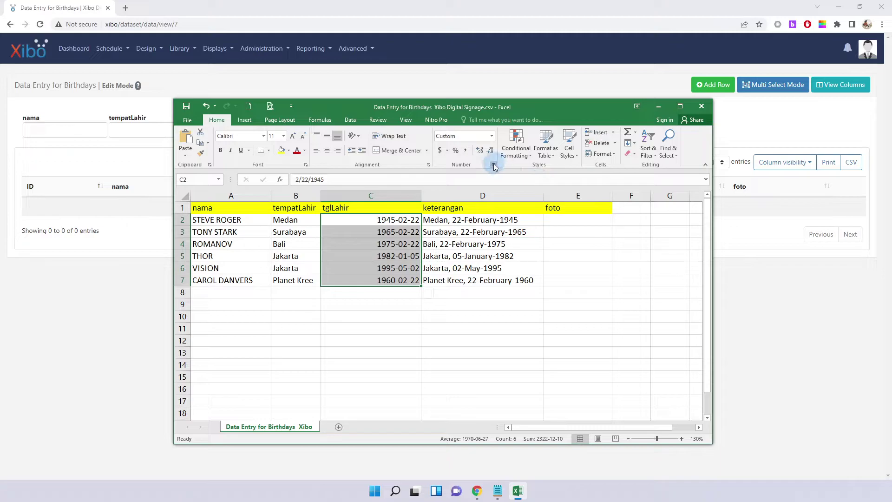
key(ctrl+1)
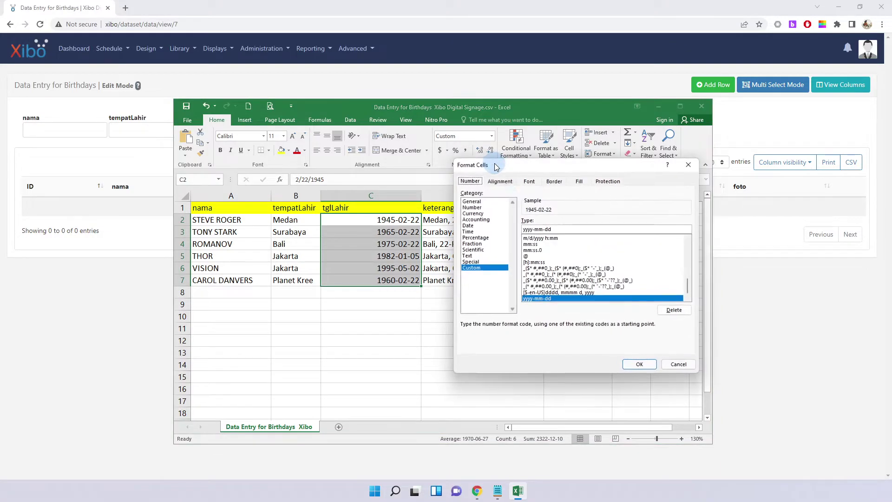
click(541, 229)
click(558, 229)
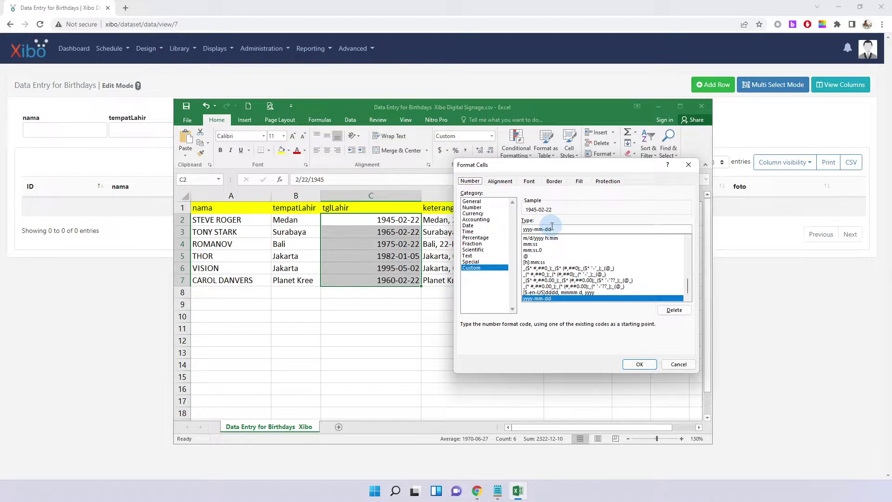
click(661, 362)
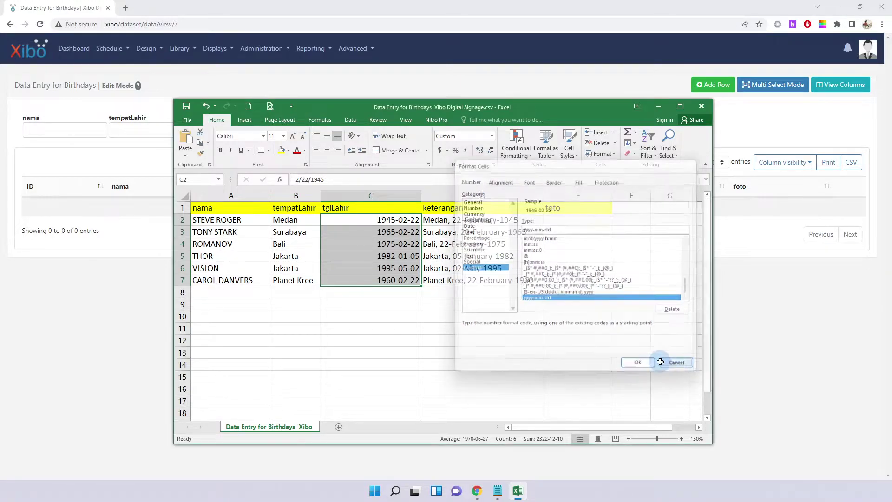
Examine the keterangan formula in D2 and its tempatLahir and tglLahir source cells, and put the Excel window away.
click(363, 223)
click(497, 220)
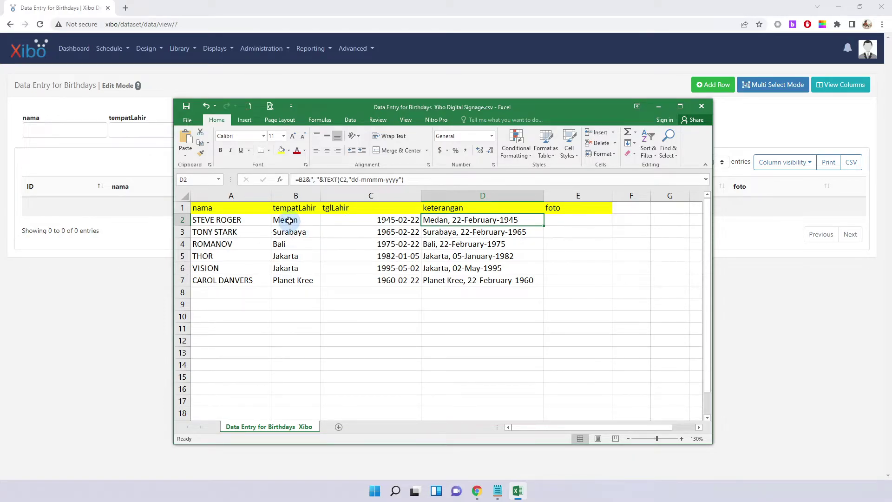
click(432, 208)
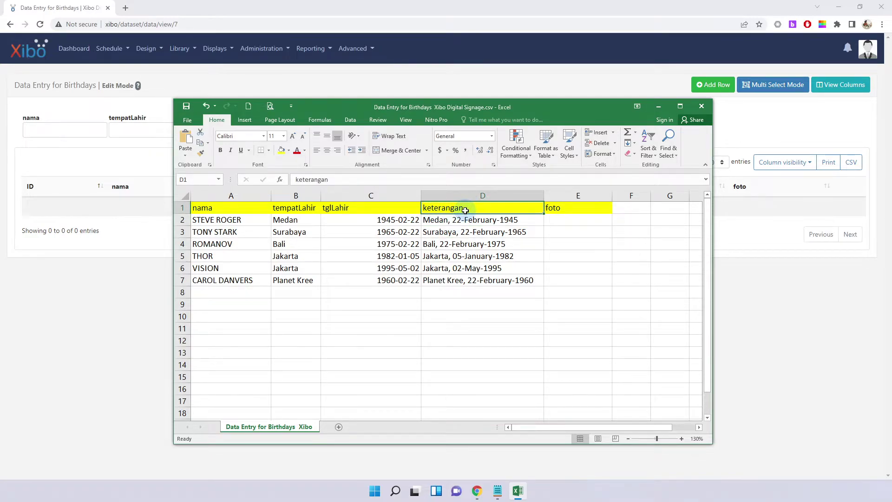
click(441, 220)
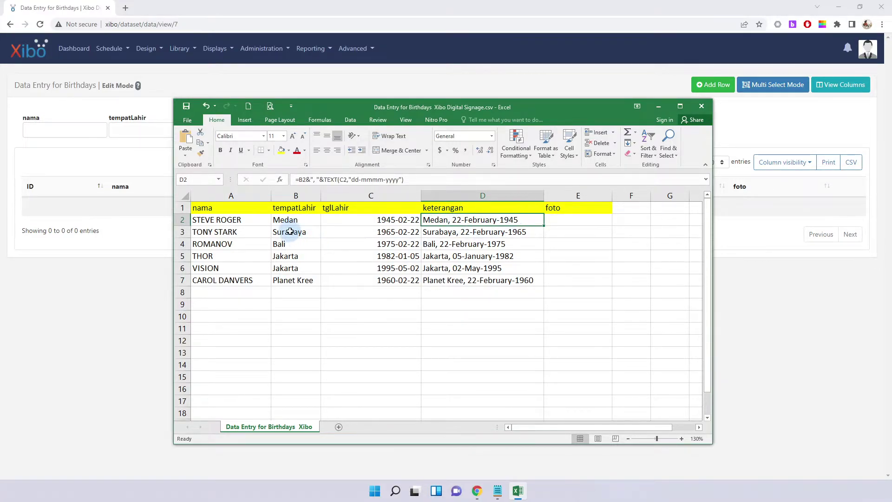
drag(294, 220, 358, 281)
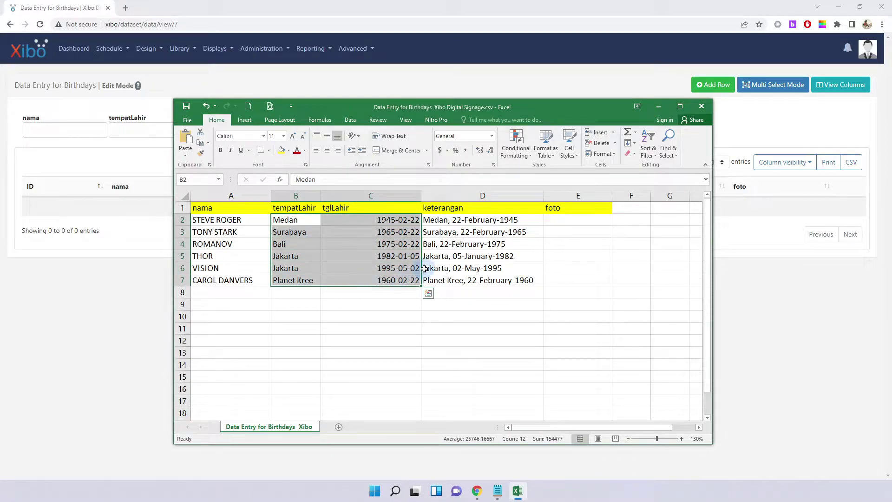
click(368, 222)
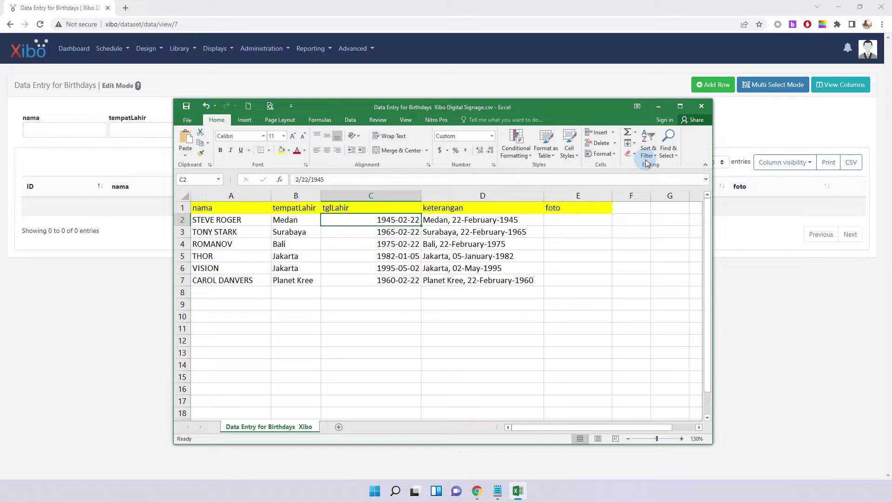
click(659, 106)
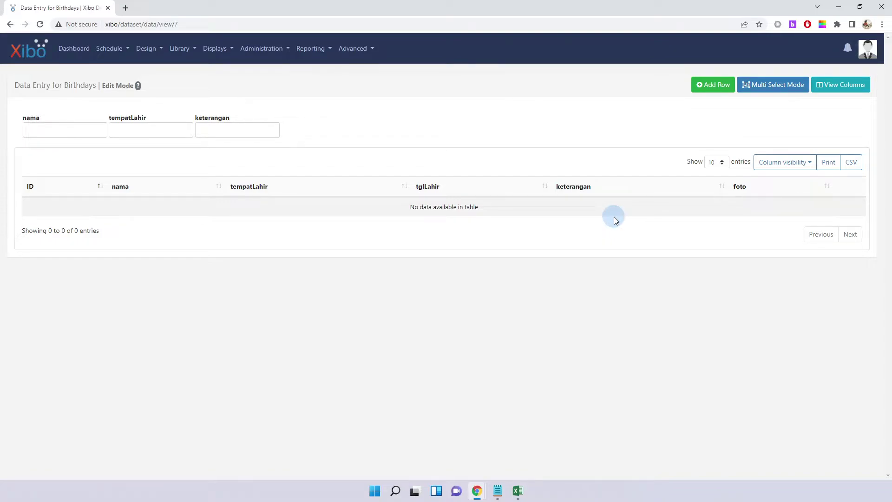
Return to the DataSets list and open the CSV import for the Birthdays DataSet.
click(180, 50)
click(188, 102)
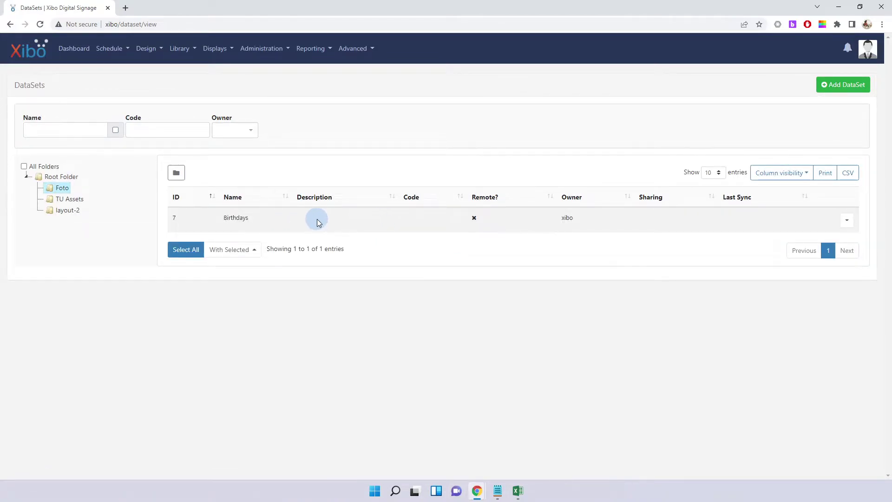
double_click(222, 221)
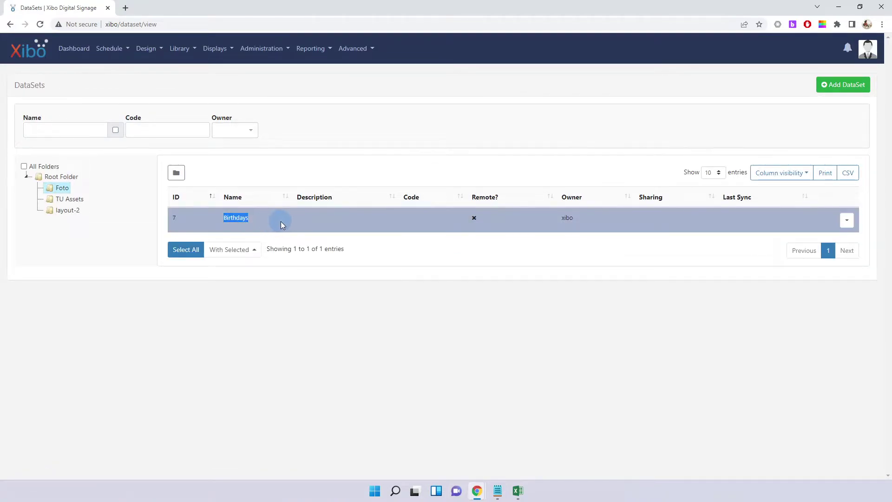
click(847, 221)
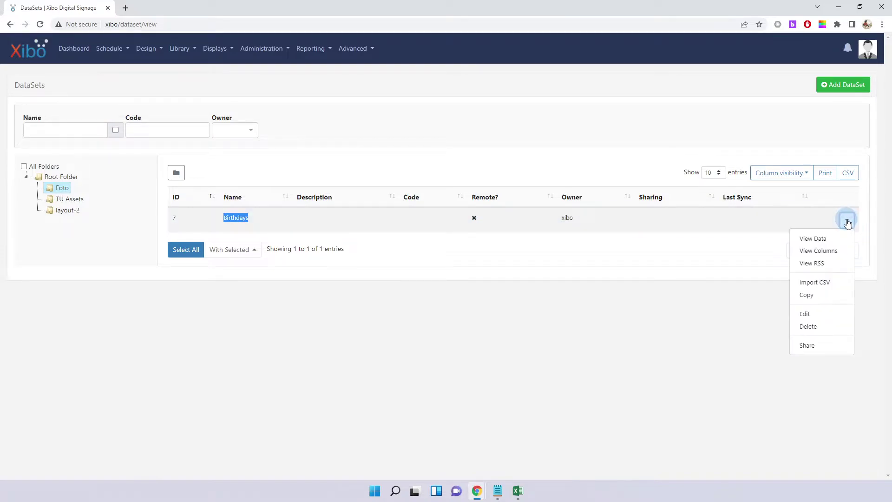
click(824, 287)
Add "Data Entry for Birthdays Xibo Digital Signage.csv" from the _assets dataset folder to the import and enable overwriting existing data.
click(287, 126)
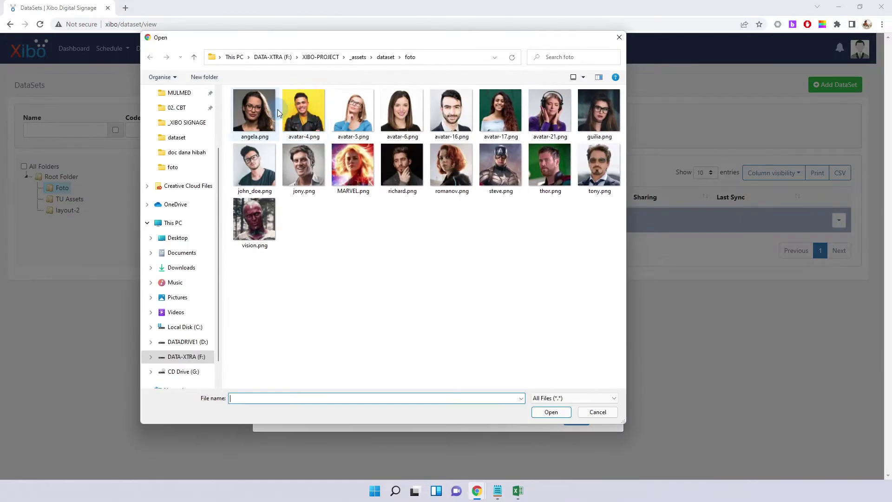
click(357, 57)
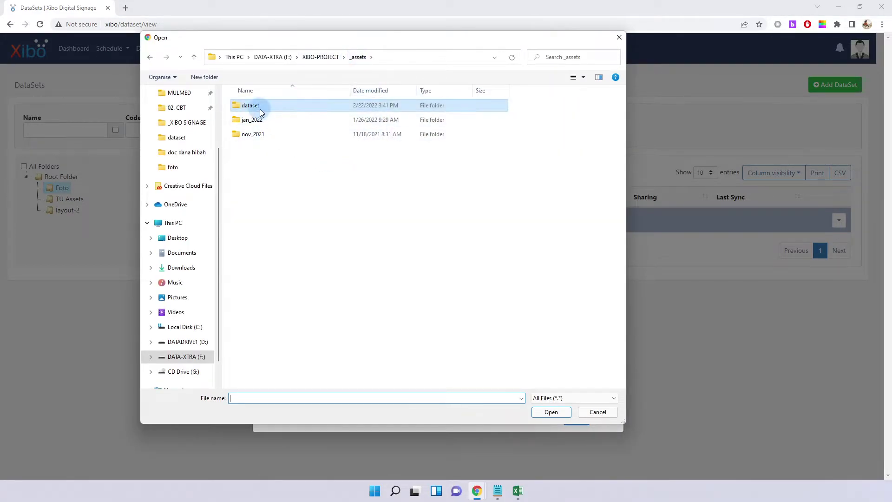
double_click(251, 105)
click(403, 121)
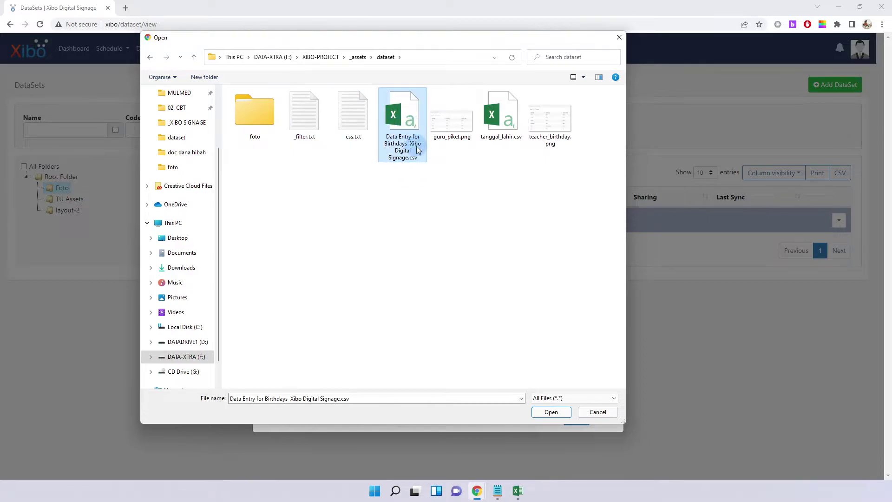
click(551, 412)
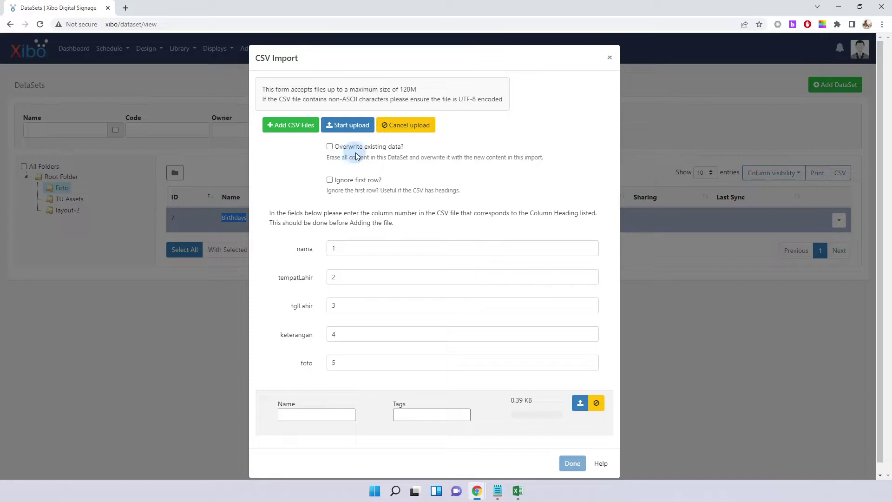
click(328, 148)
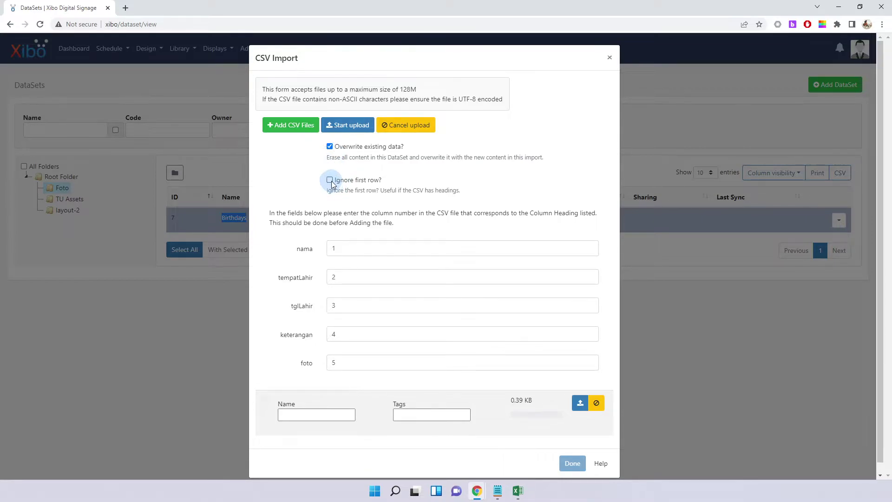
Switch to Excel and review the CSV's heading row A1:E1 and the nama entries below it.
click(517, 491)
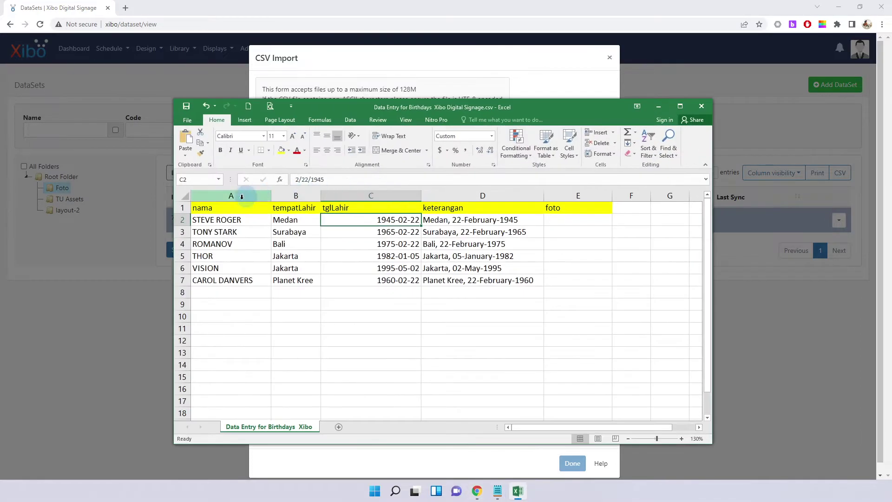
drag(212, 207, 593, 209)
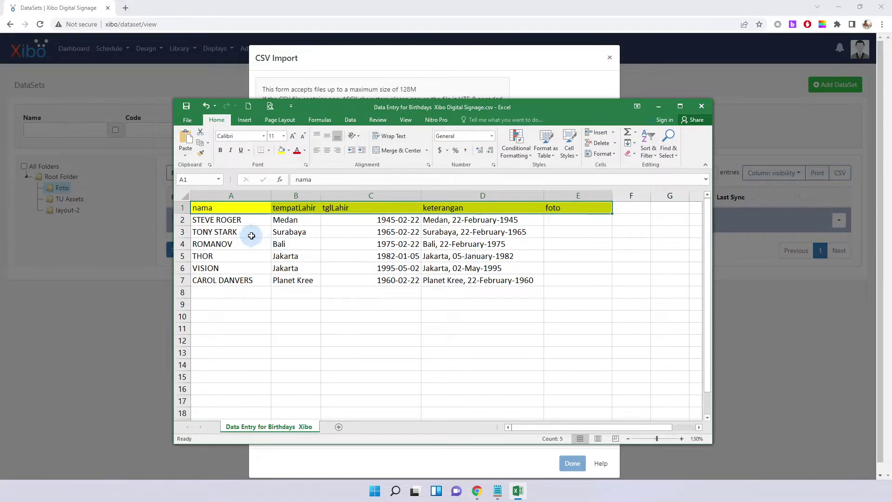
drag(215, 221, 231, 270)
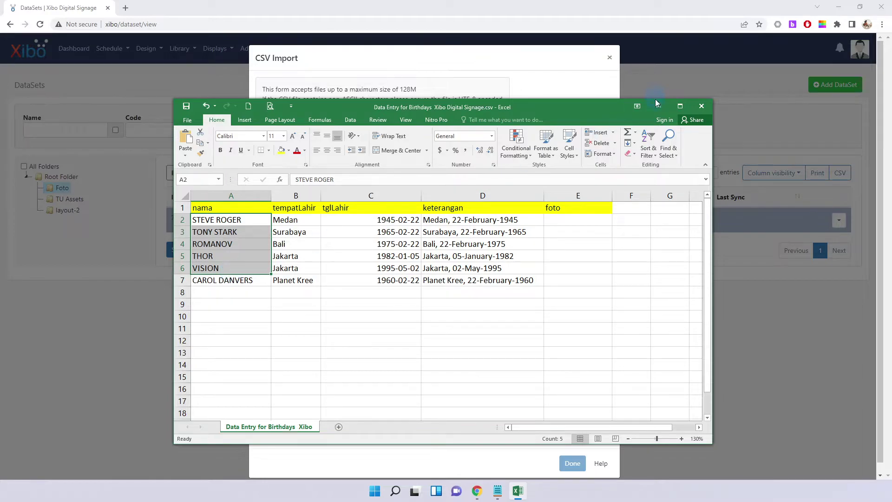
Put the Excel window away, upload the CSV file into the Birthdays DataSet and finish the import.
click(658, 106)
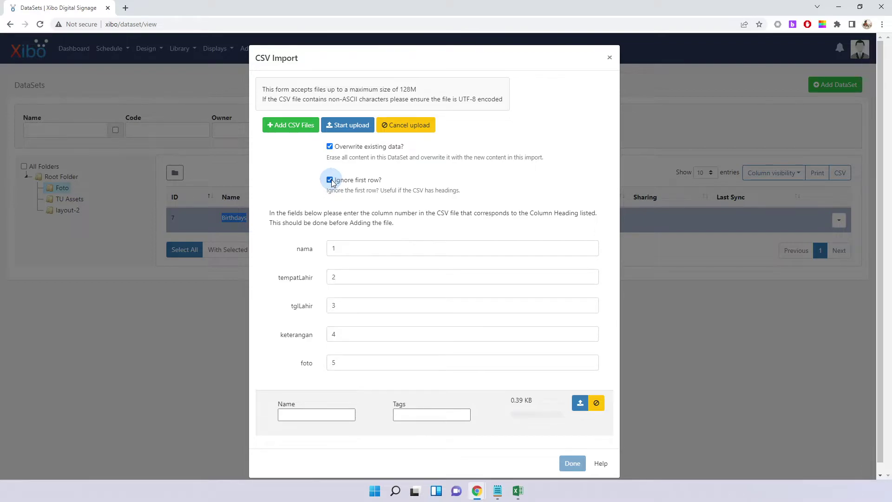
click(347, 125)
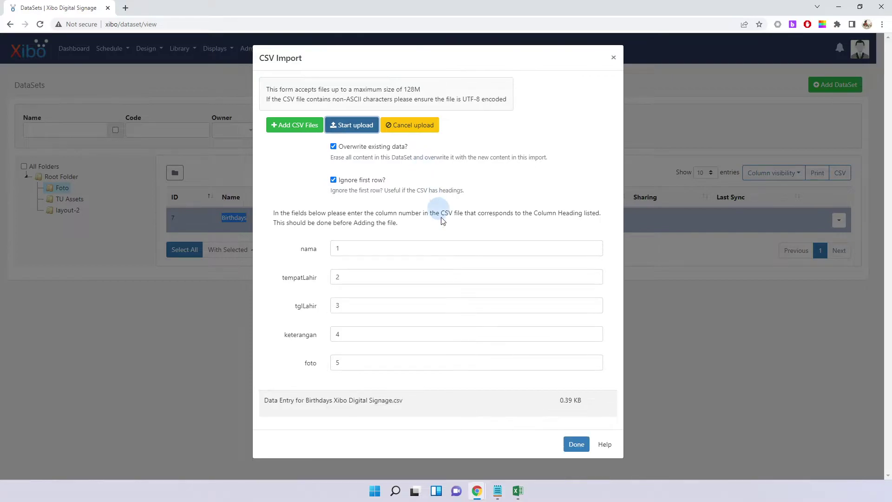
click(575, 445)
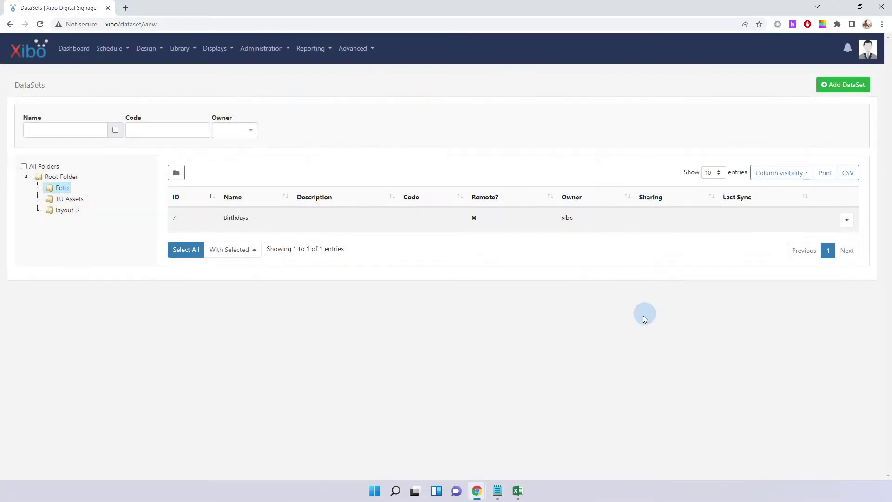
View the Birthdays DataSet's data and look over the first row's edit form, closing it without saving.
click(848, 222)
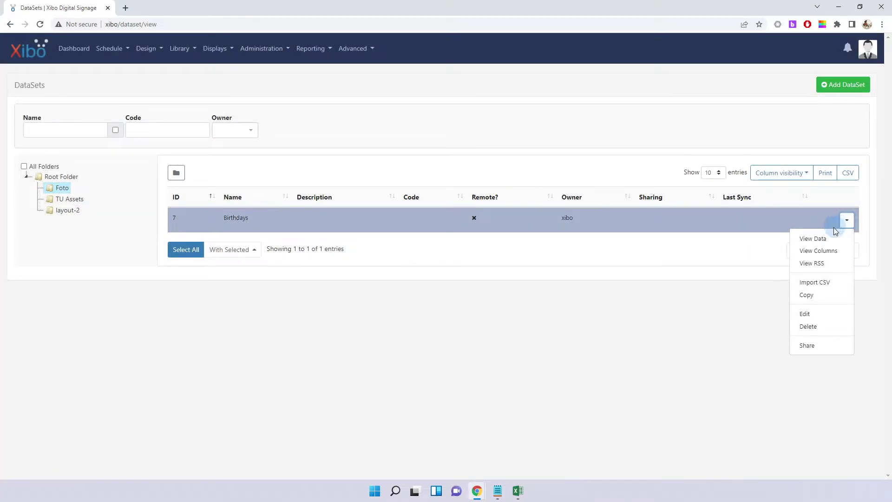
click(811, 238)
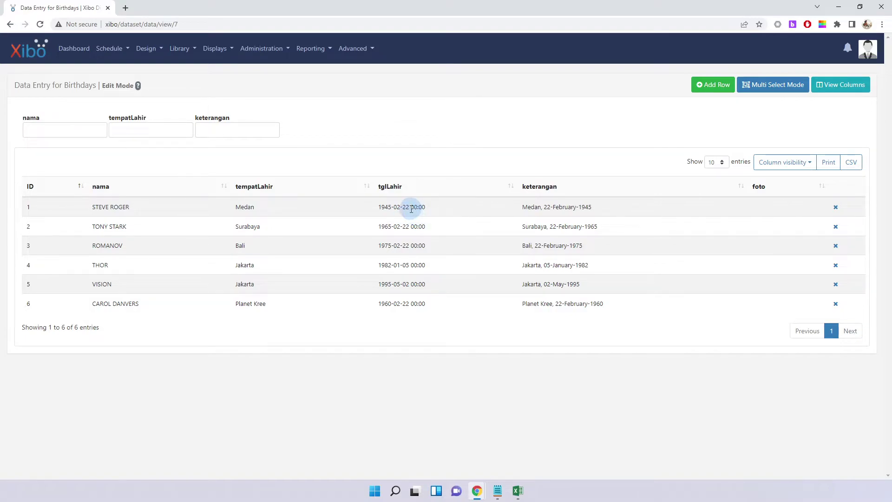
drag(411, 207, 423, 207)
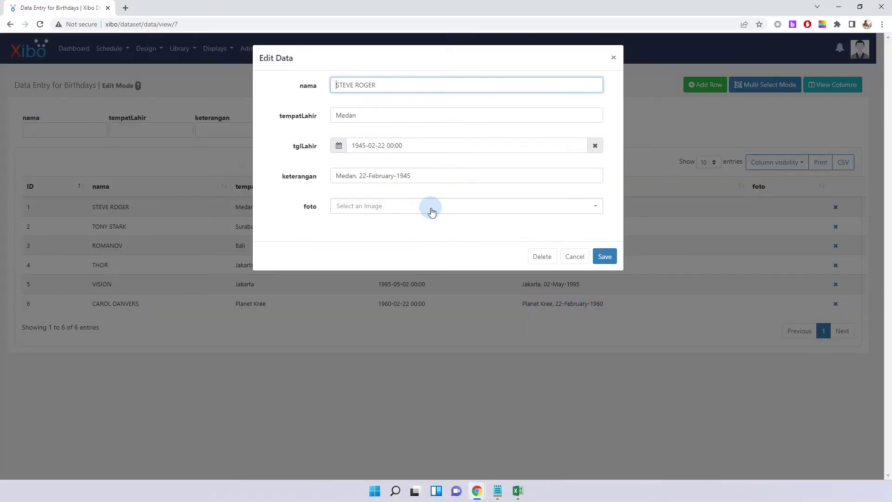
click(572, 259)
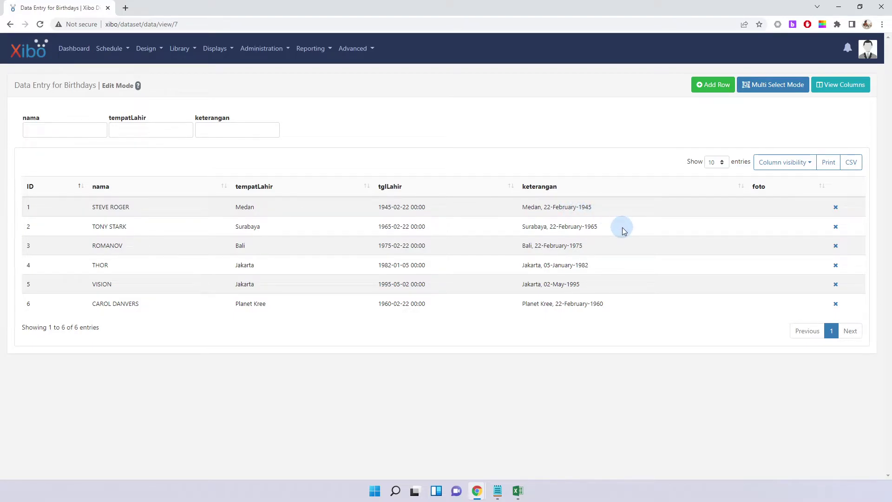
Check which library images the first row's foto field offers, then cancel the edit.
click(753, 208)
click(375, 206)
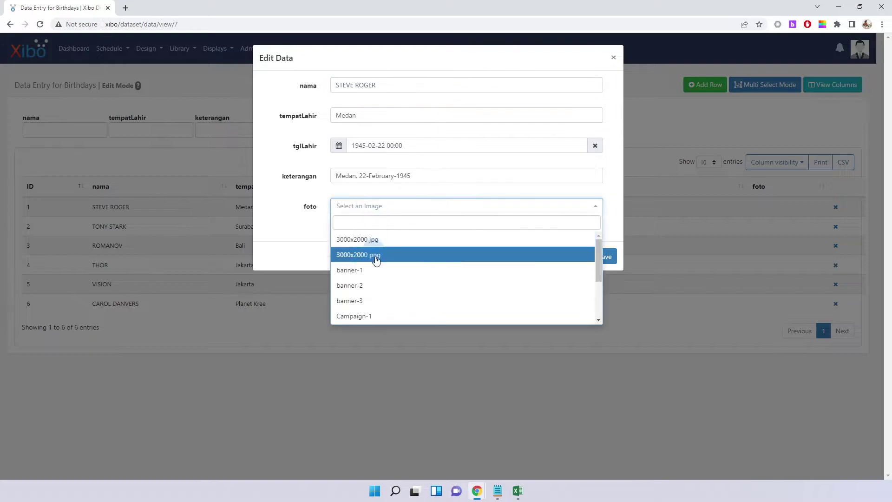
click(624, 186)
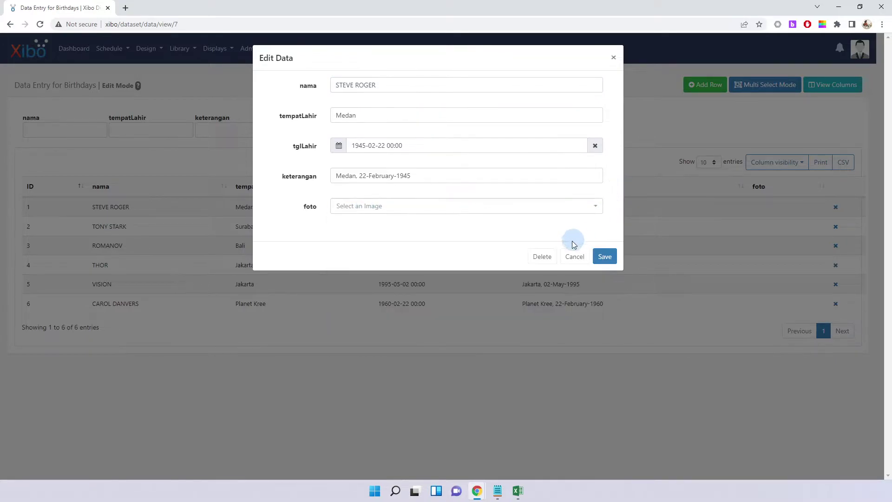
click(573, 255)
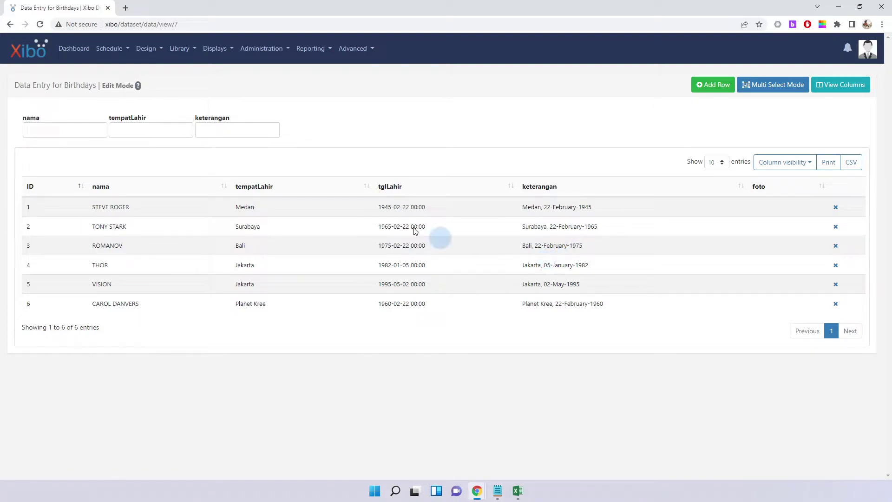
Go to the media library, check the Root Folder's contents and select the Foto folder.
click(183, 52)
click(188, 88)
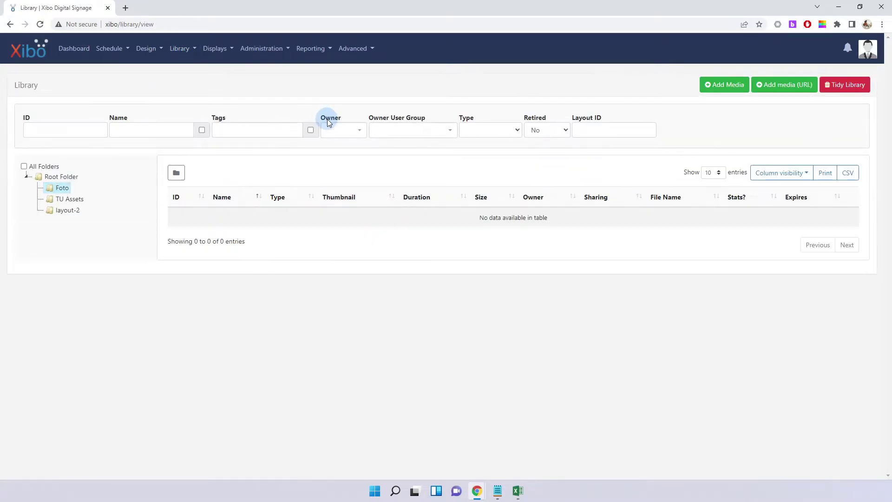
right_click(76, 180)
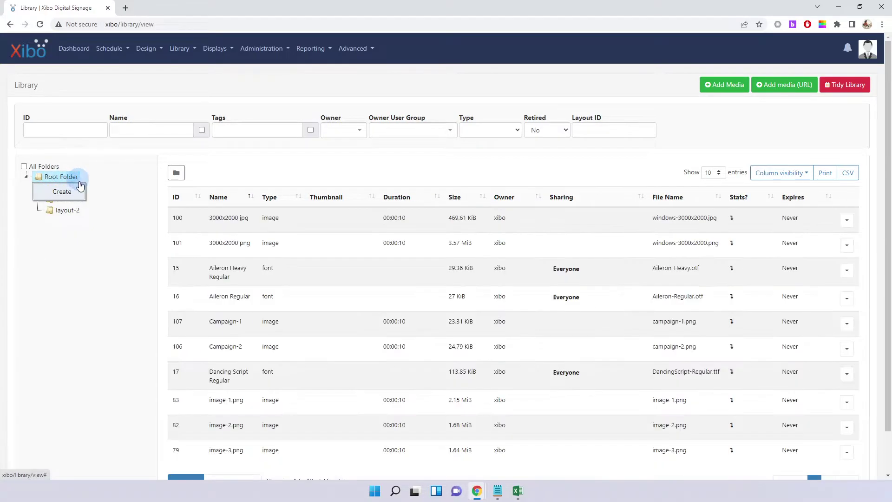
click(115, 189)
click(62, 189)
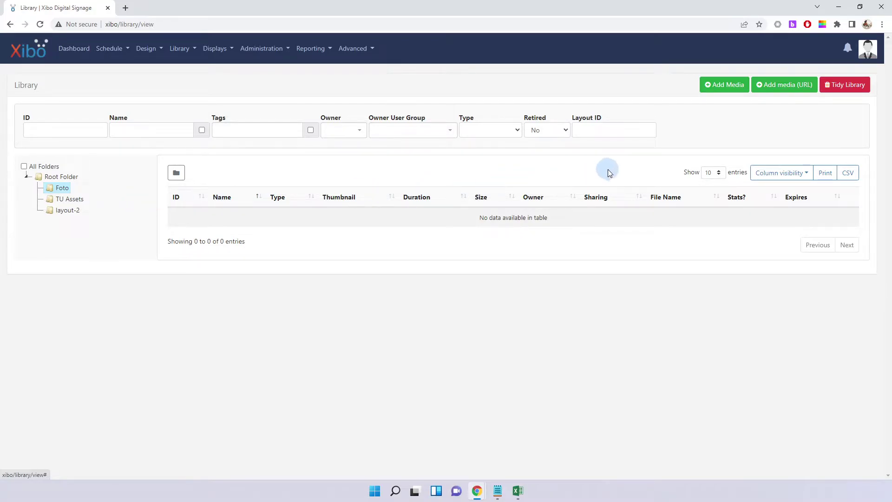
Start adding media to the Foto folder and check the form's maximum file size.
click(729, 91)
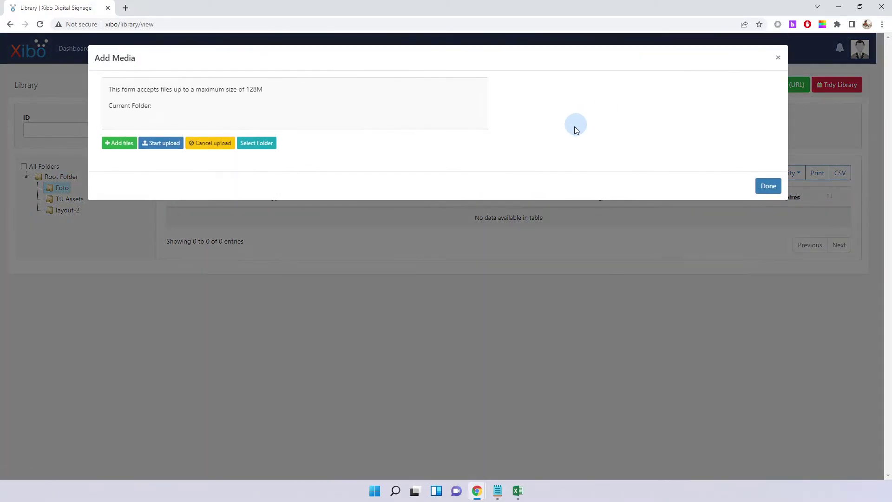
click(122, 145)
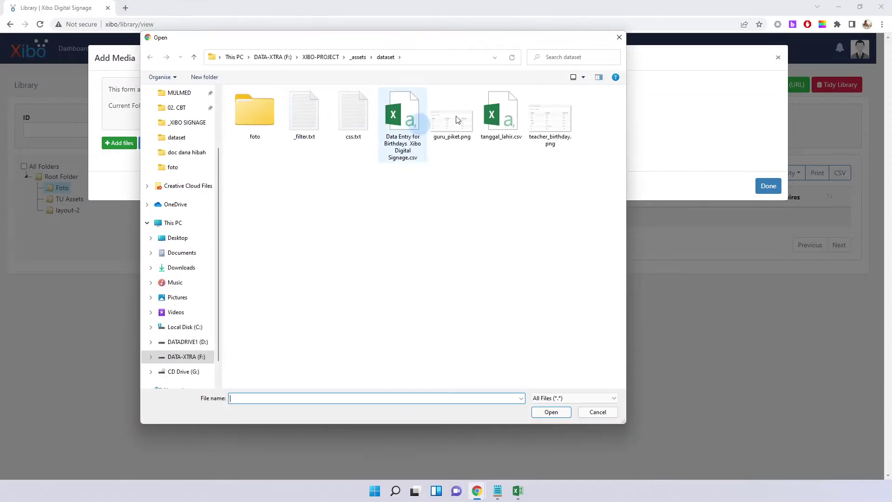
click(625, 31)
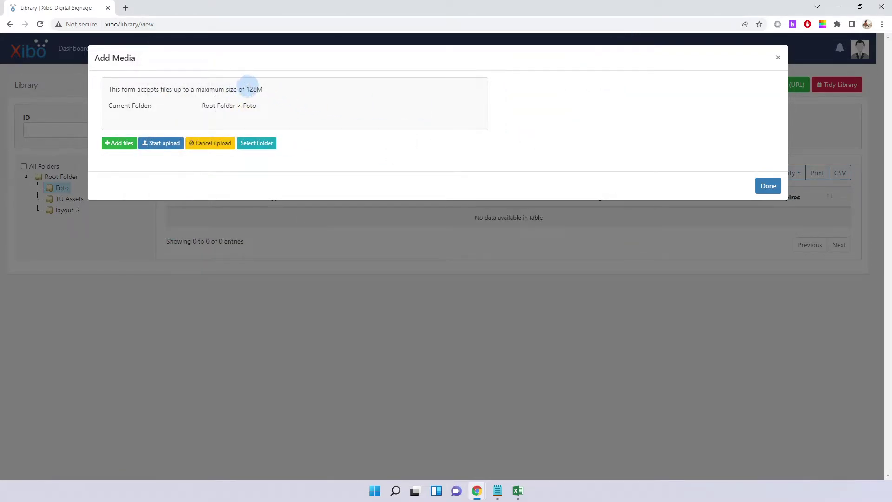
drag(247, 89, 275, 87)
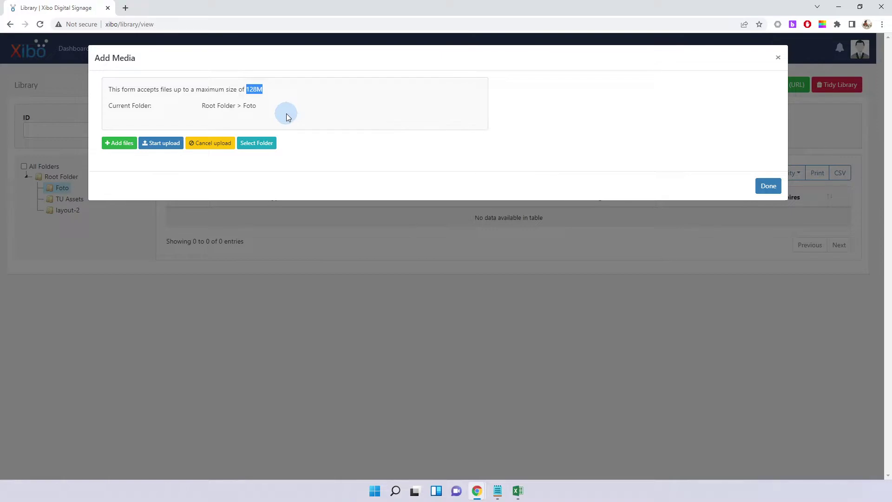
Upload MARVEL.png, romanov.png, steve.png, thor.png, tony.png and vision.png from the dataset's foto subfolder into the library's Foto folder.
click(122, 145)
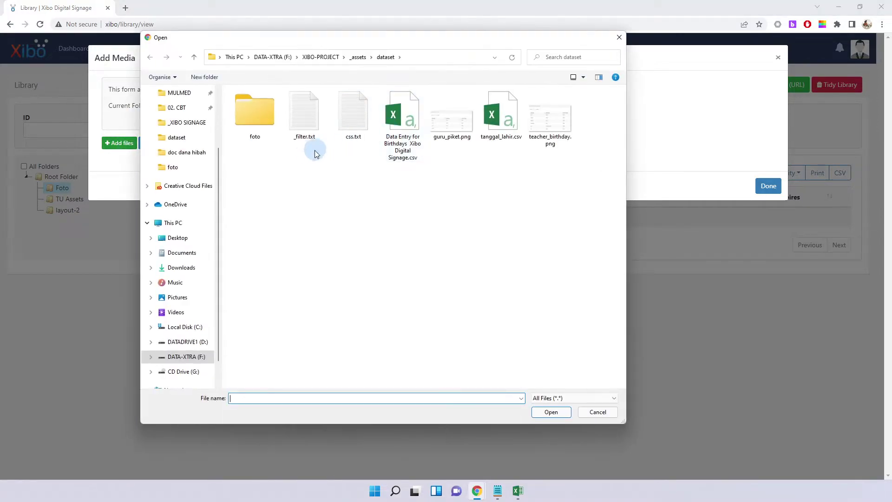
double_click(258, 114)
click(353, 165)
ctrl+click(452, 165)
ctrl+click(512, 168)
ctrl+click(551, 165)
ctrl+click(600, 165)
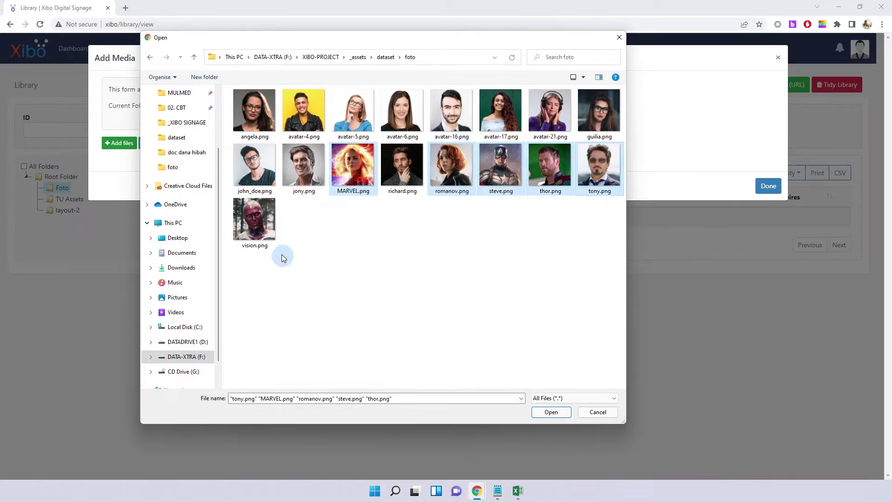
ctrl+click(255, 219)
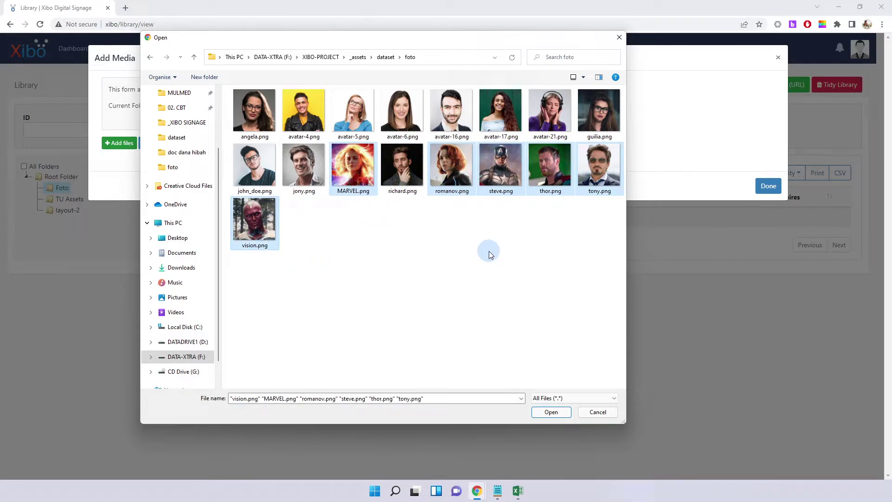
click(550, 413)
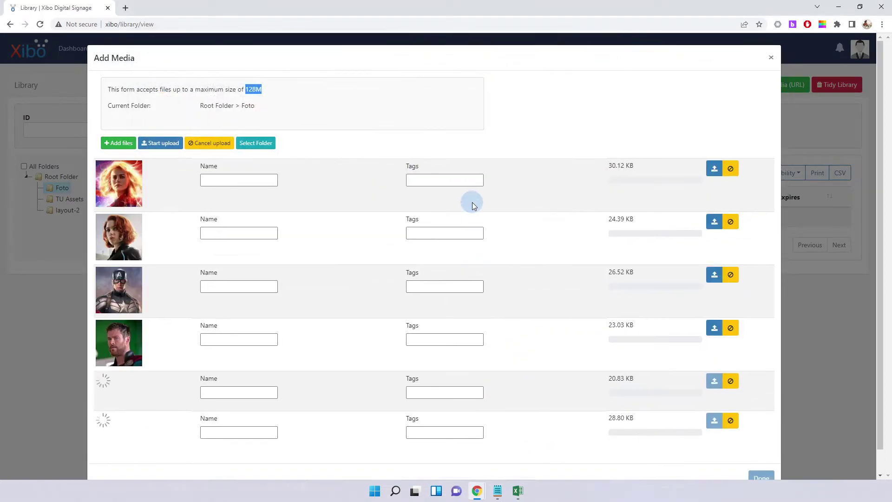
click(156, 144)
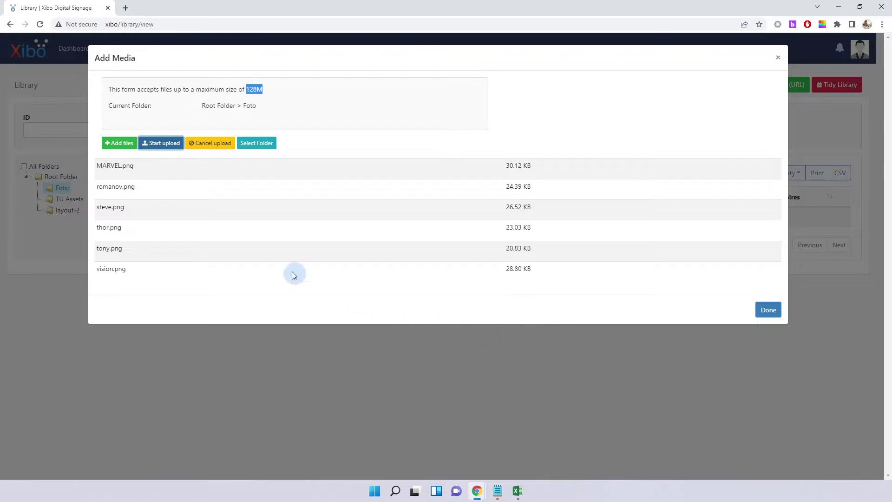
click(767, 310)
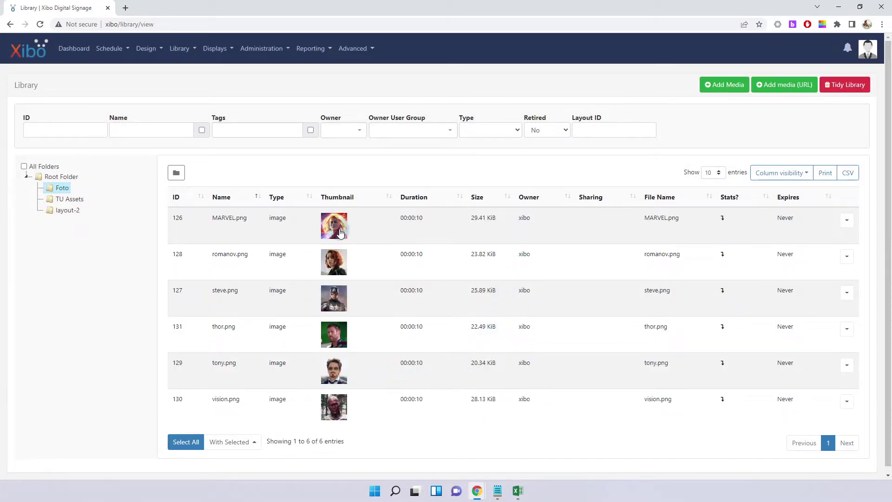
Rename the MARVEL.png media item to carol.png and save it.
click(846, 220)
click(786, 238)
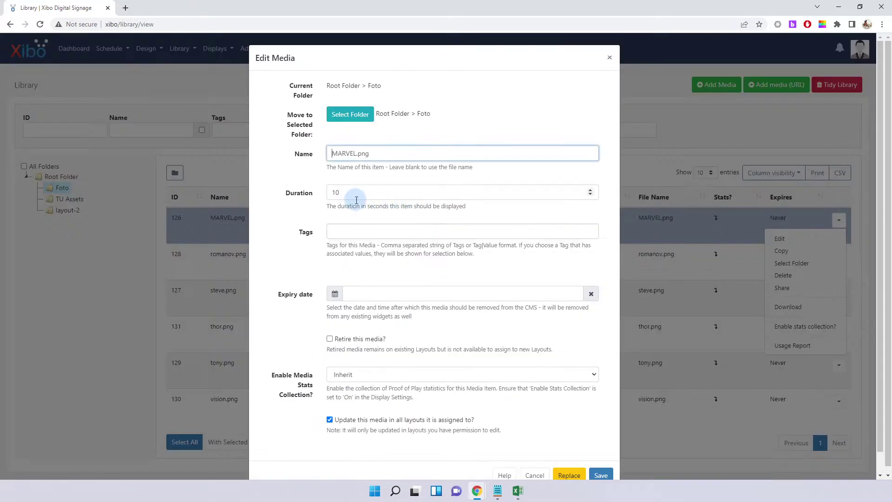
double_click(349, 154)
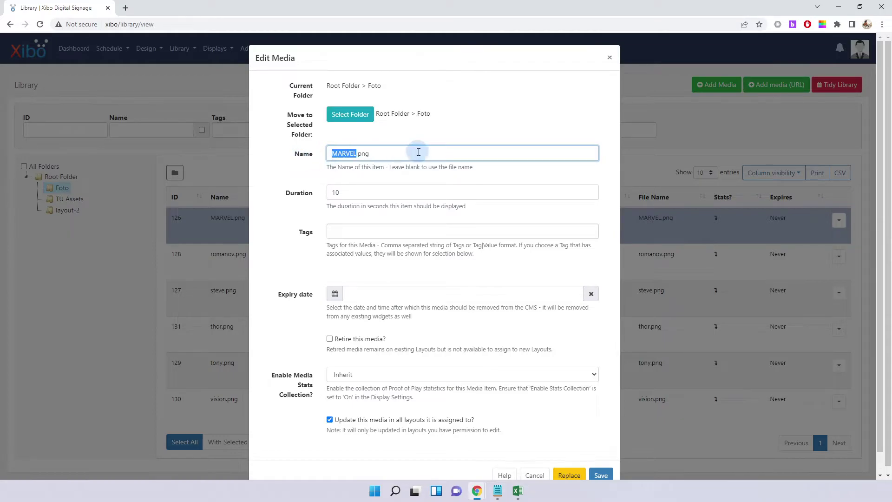
text(carol)
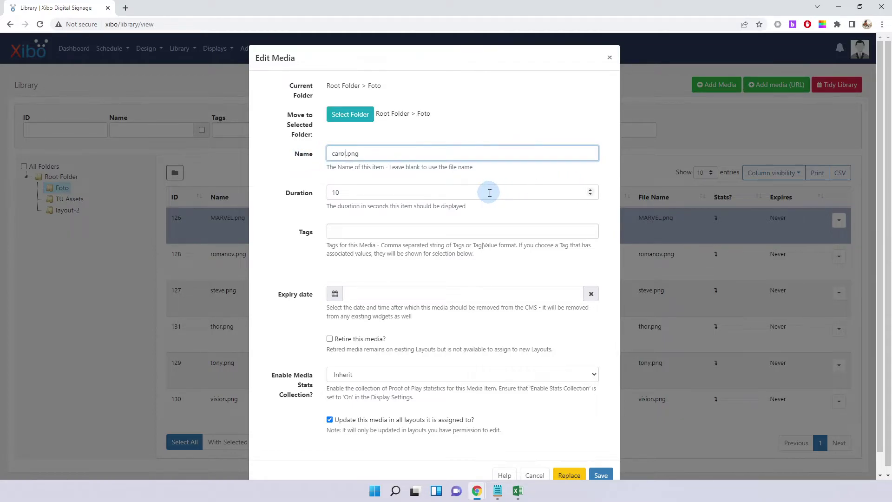
click(600, 474)
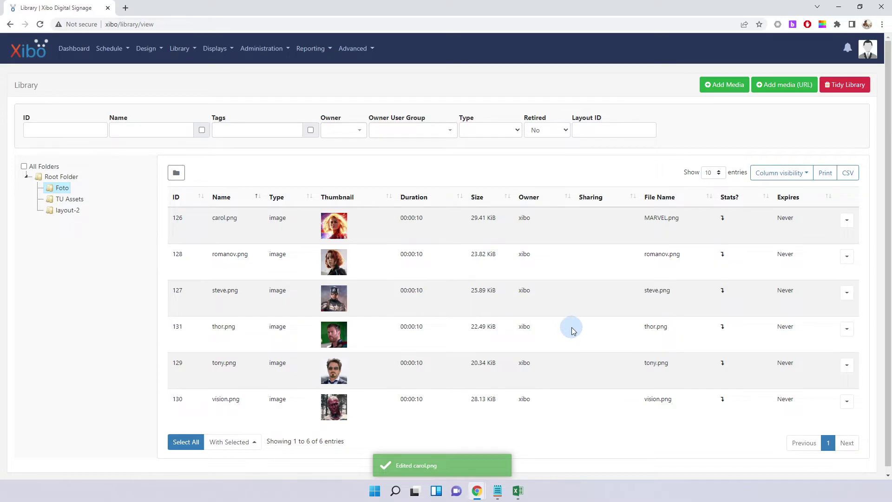
Return to the DataSets list, compare the Root Folder and Foto folder, and view the Birthdays DataSet's data.
click(180, 49)
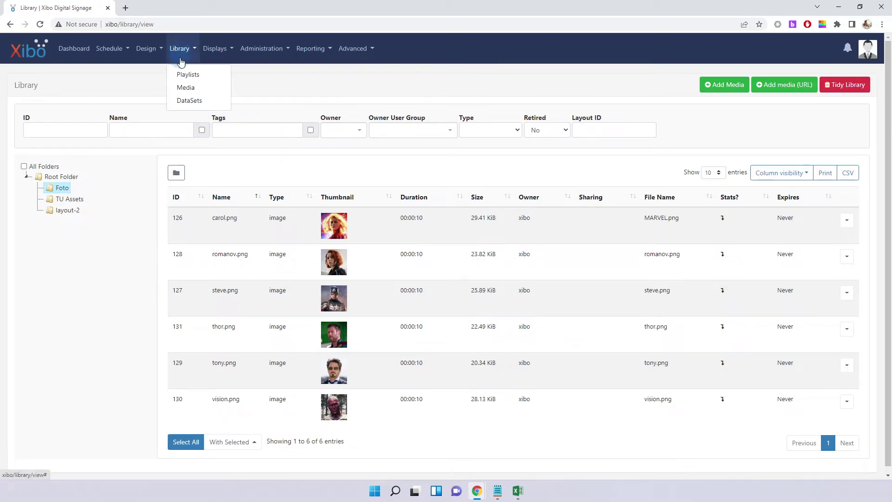
click(189, 101)
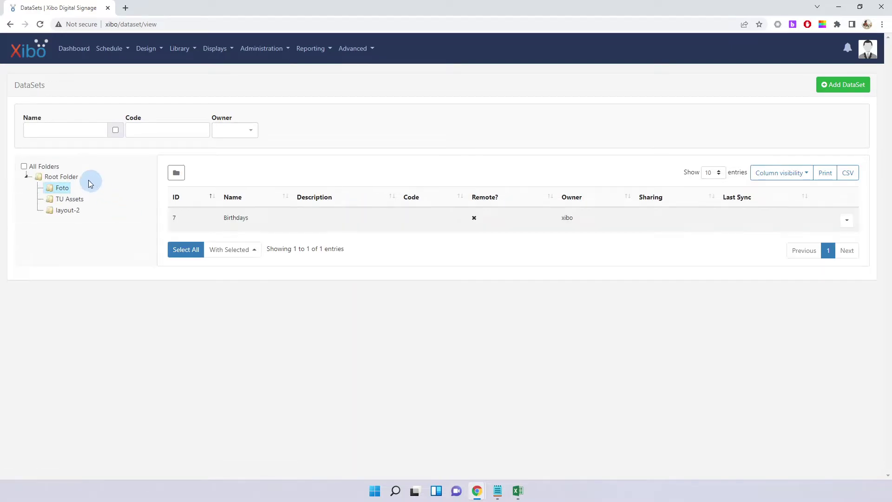
click(67, 178)
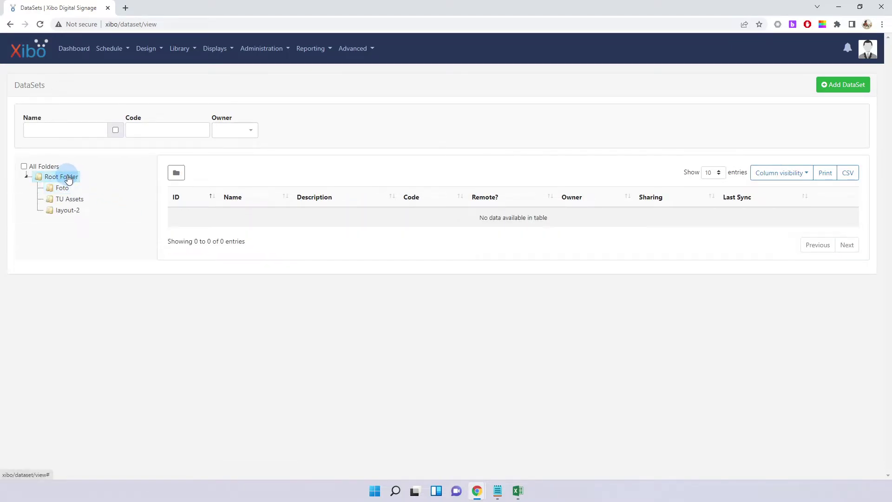
click(63, 188)
click(60, 176)
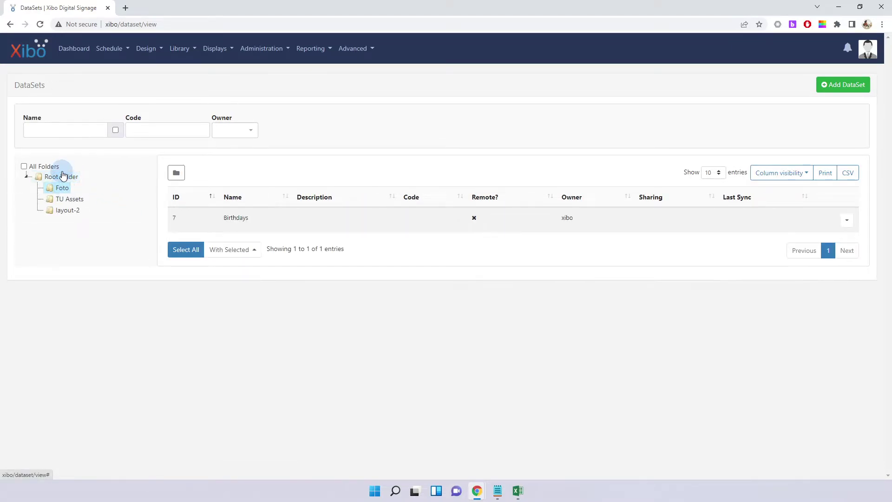
click(63, 188)
click(630, 245)
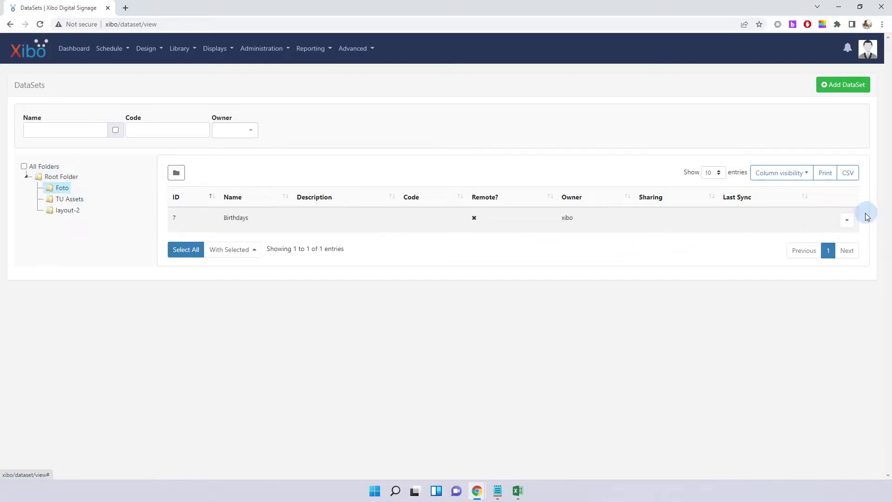
click(847, 220)
click(812, 246)
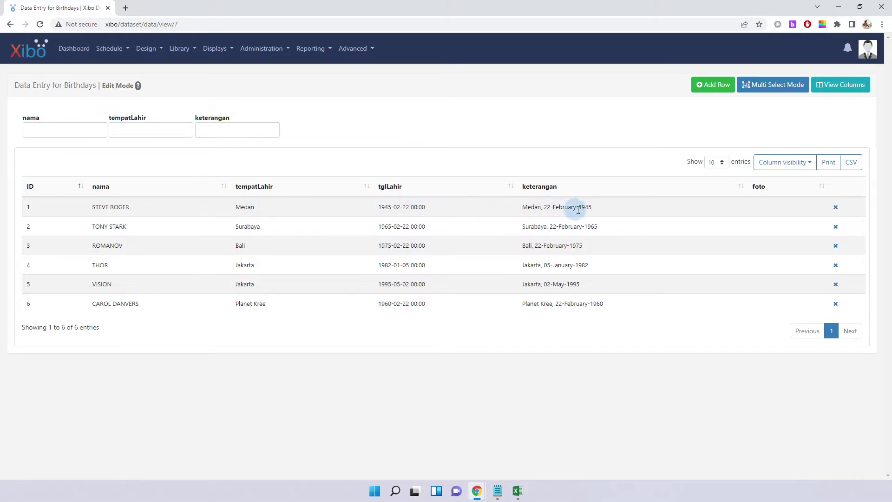
Set the foto of row 1 to steve.png and save the row.
click(612, 206)
click(380, 205)
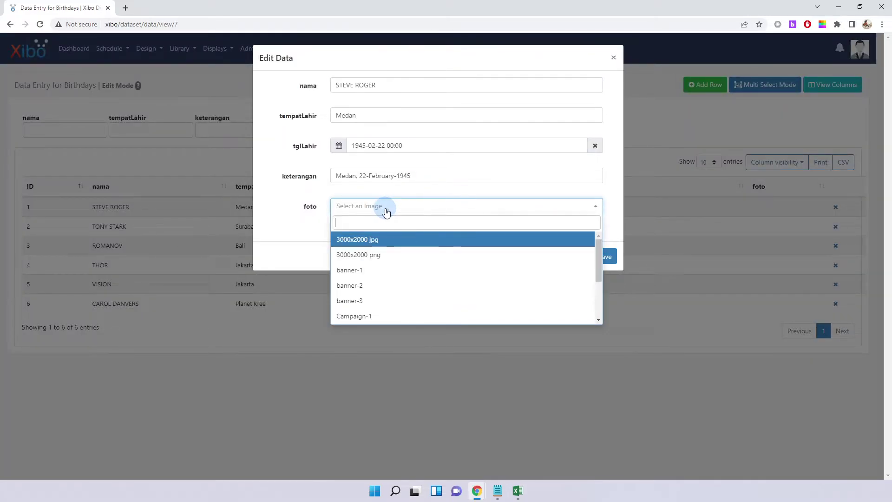
text(ste)
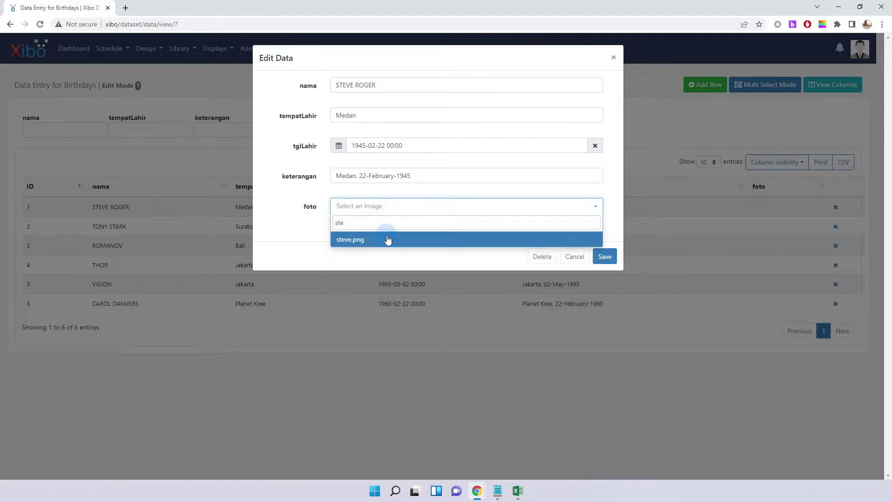
click(389, 237)
click(605, 257)
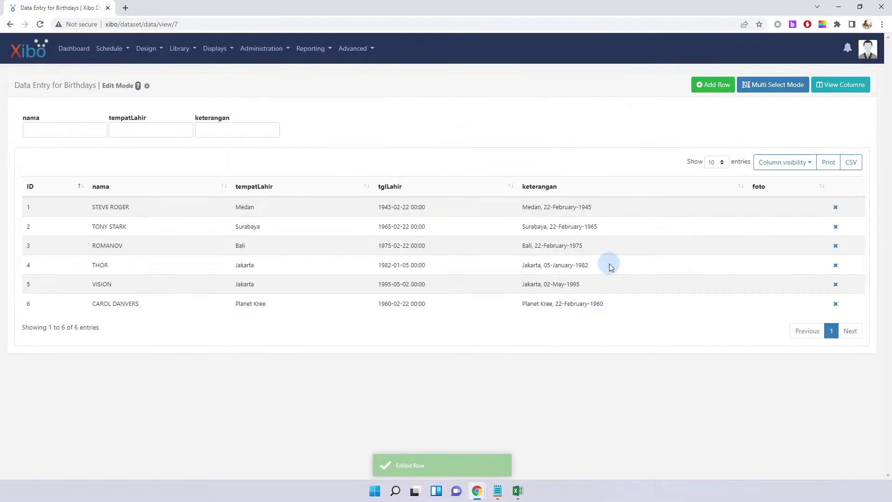
Set the foto of row 2 to tony.png and save the row.
click(620, 292)
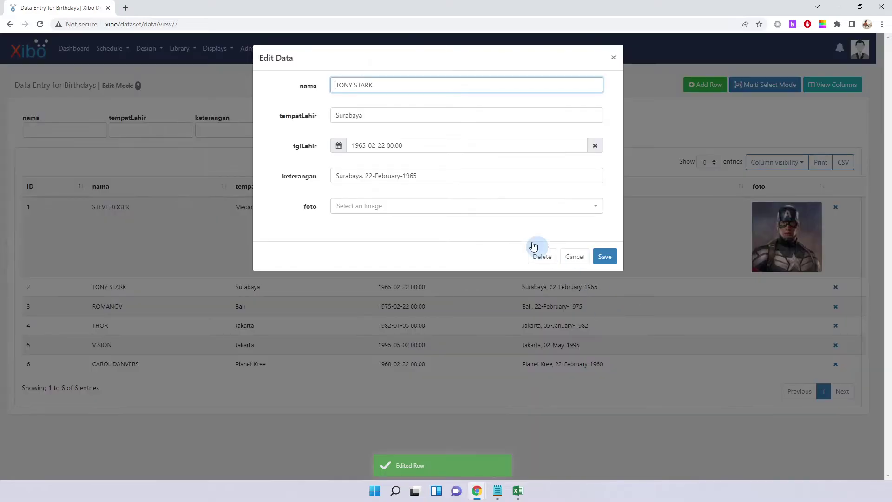
click(460, 209)
text(tony)
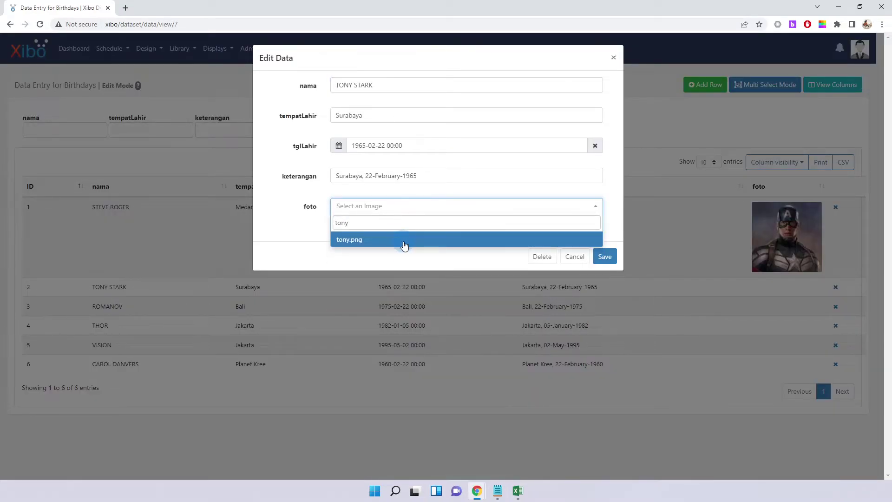
click(404, 241)
click(603, 256)
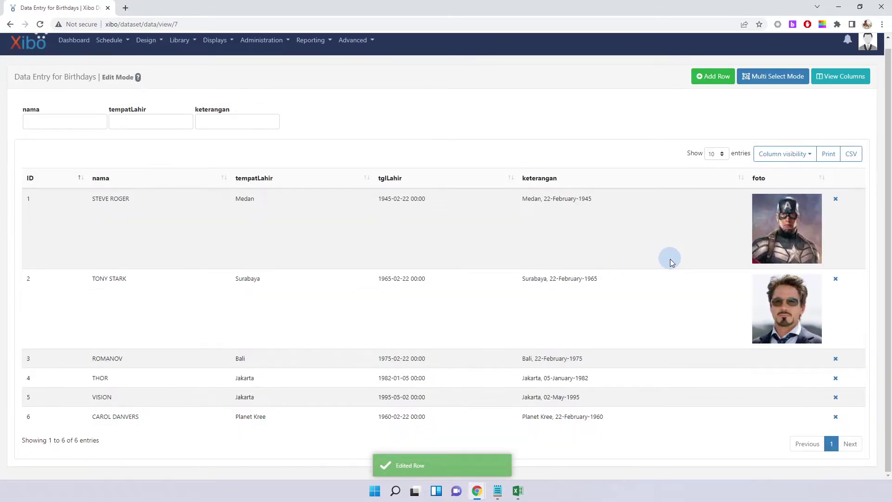
Set the foto of row 3 to romanov.png and save the row.
click(604, 364)
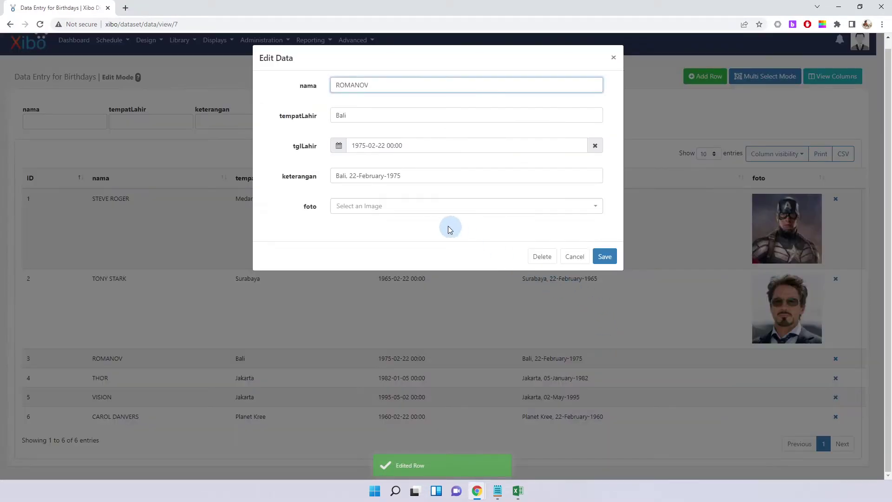
click(417, 210)
text(roman)
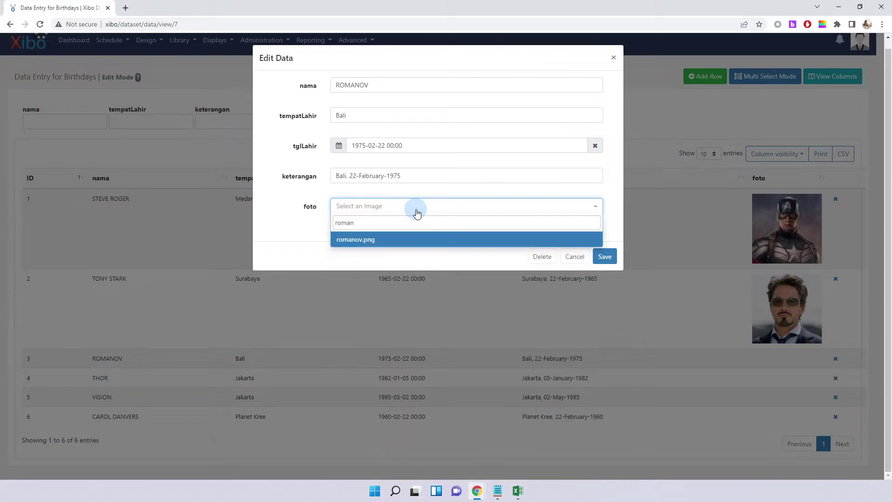
key(Return)
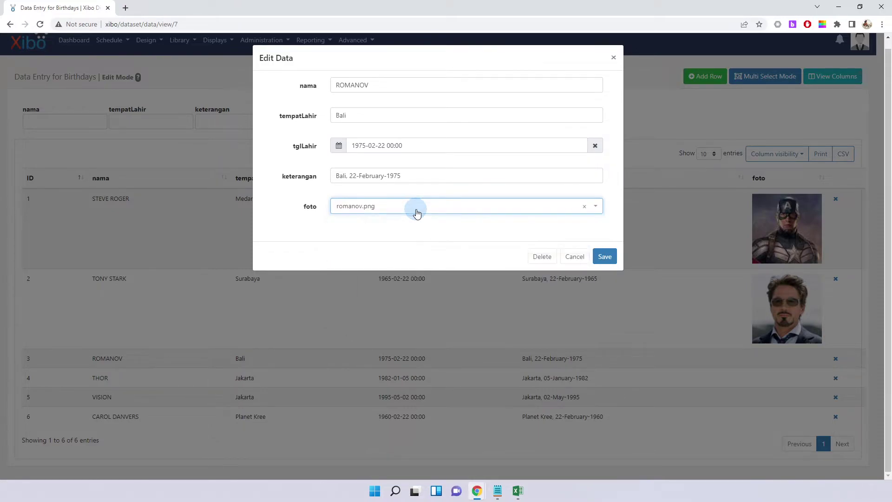
click(417, 210)
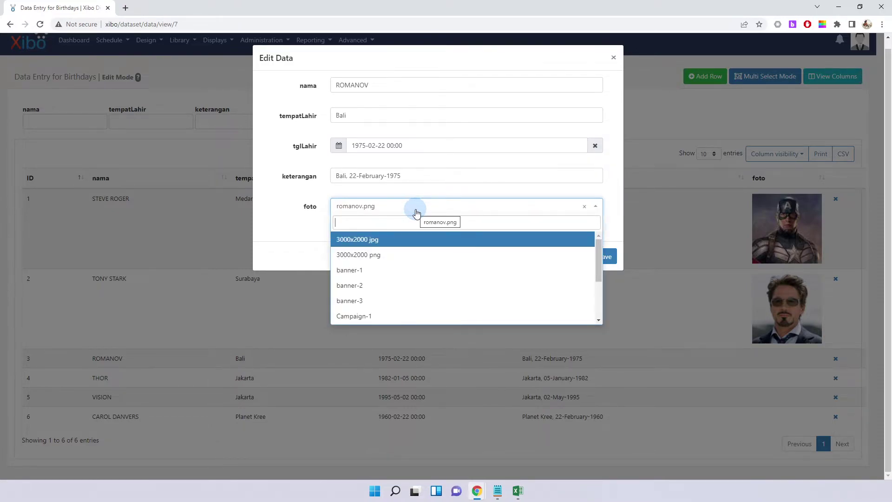
click(415, 211)
click(604, 256)
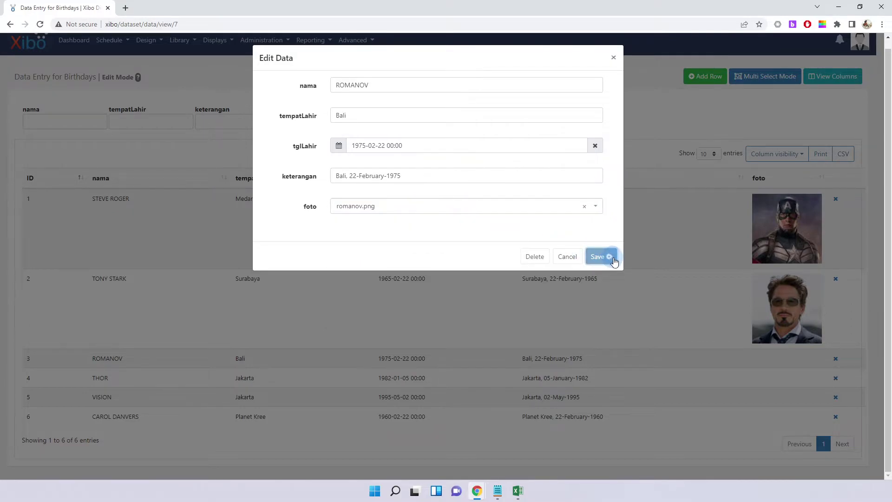
Set the foto of row 4 to thor.png and save the row.
scroll(622, 268, down, 2)
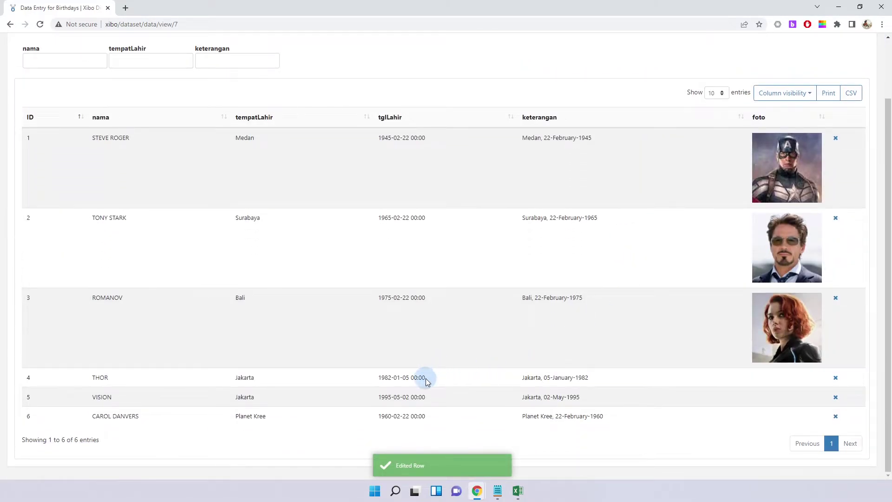
click(444, 378)
click(408, 207)
text(thor)
click(396, 240)
click(603, 256)
Set the foto of row 5 to vision.png and save the row.
scroll(619, 300, down, 2)
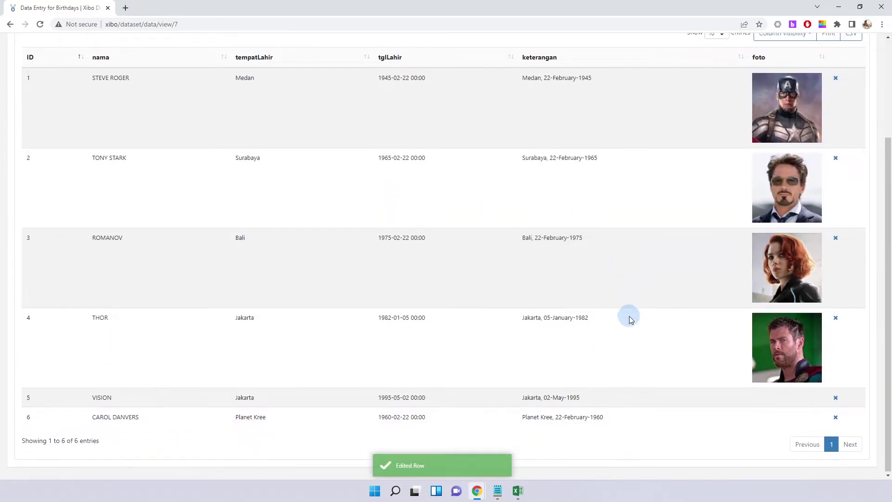
click(614, 403)
click(399, 206)
text(vi)
click(384, 241)
click(612, 259)
Set the foto of row 6 to carol.png and save the row.
scroll(651, 339, down, 2)
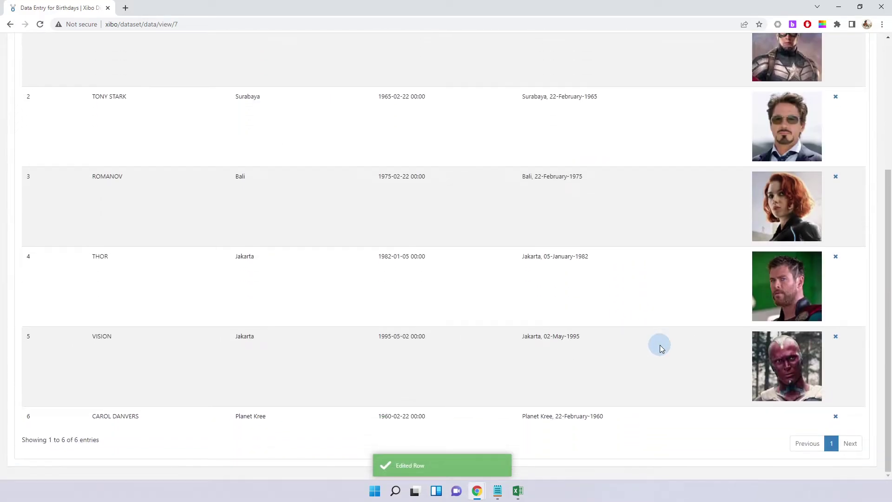
click(628, 422)
click(415, 207)
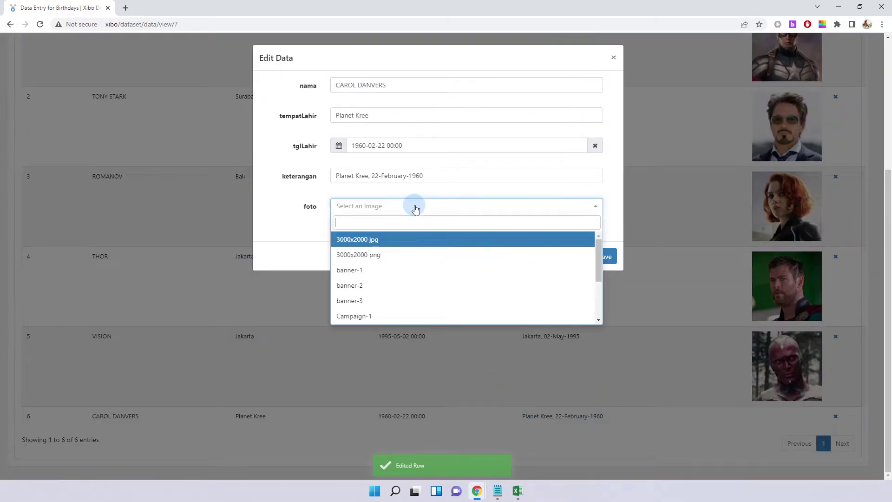
text(car)
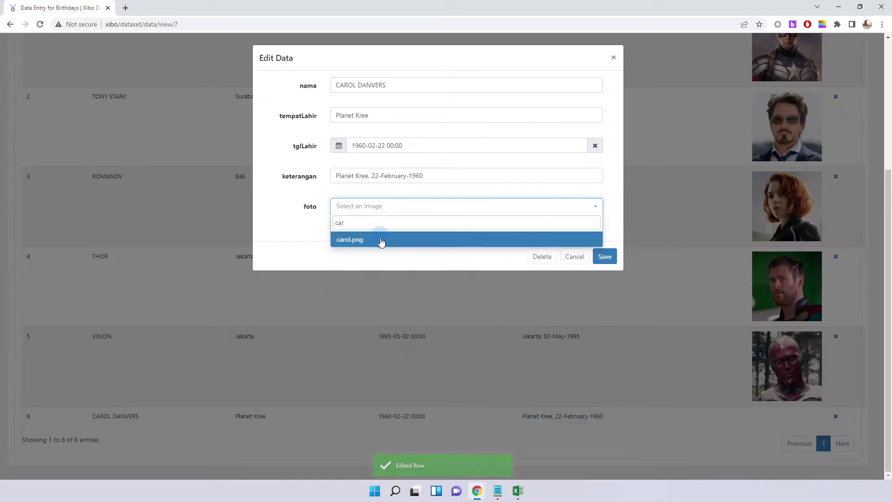
click(379, 241)
click(605, 256)
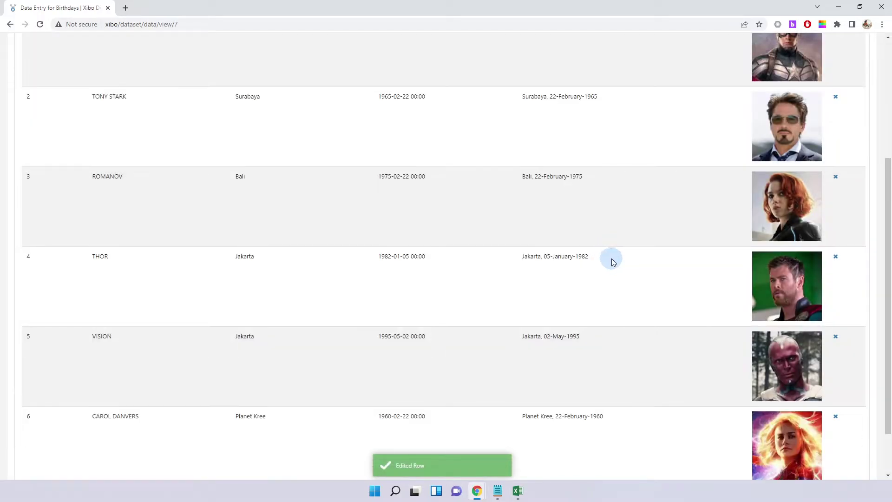
Review the Birthdays rows with their photos and return to the DataSets list.
scroll(612, 267, up, 4)
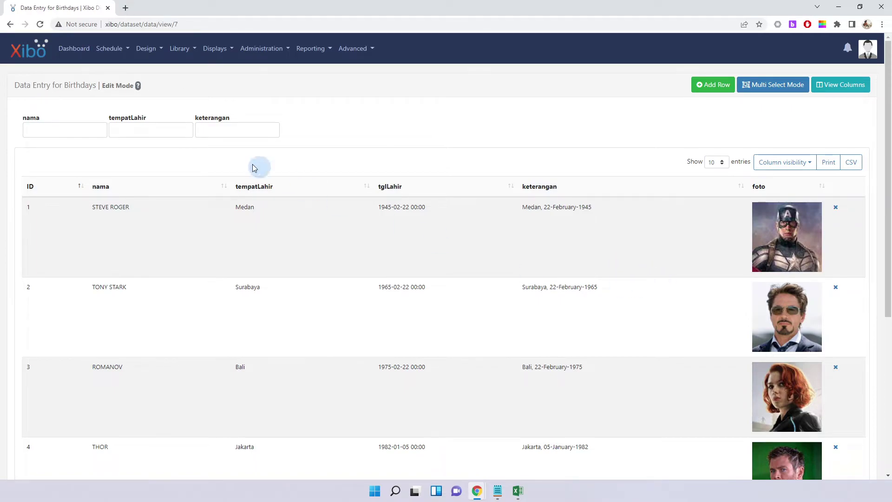
click(181, 49)
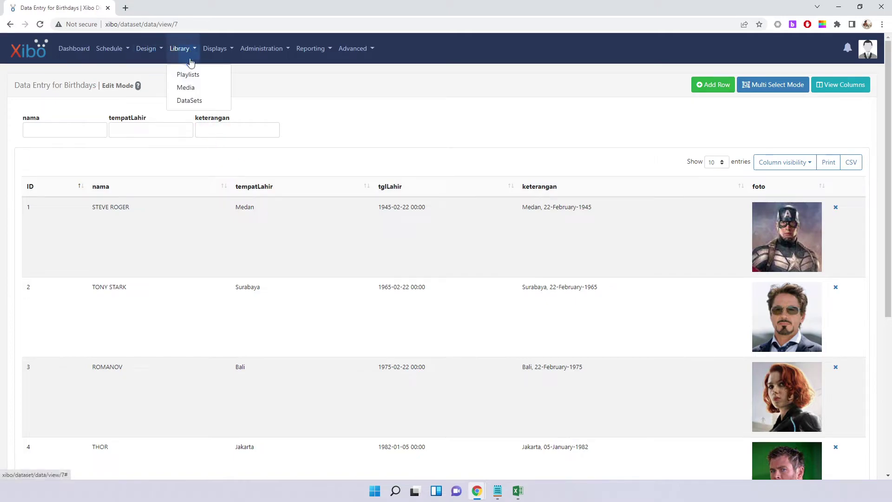
click(189, 96)
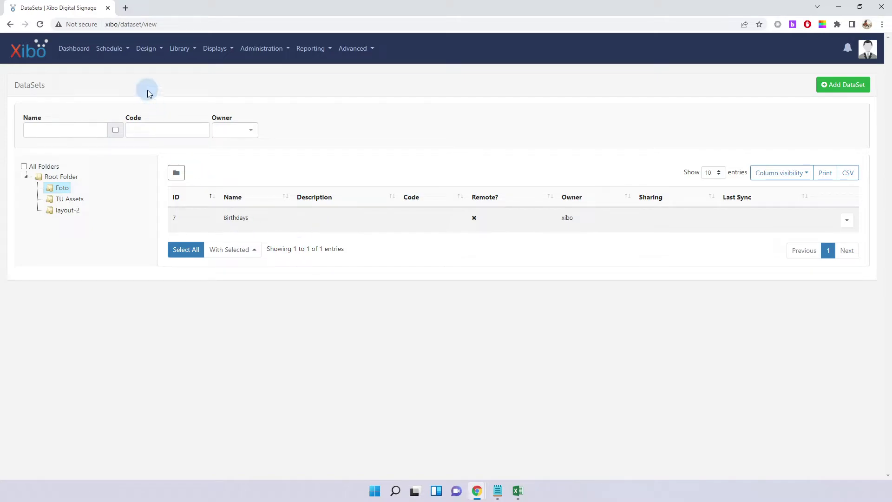
List the layouts in the Root Folder and view the enlarged thumbnail of Layout-2.
click(148, 49)
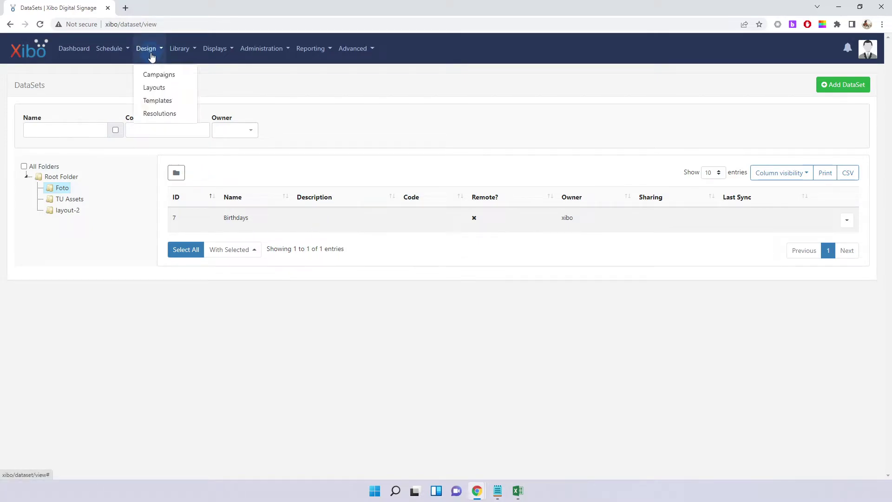
click(154, 87)
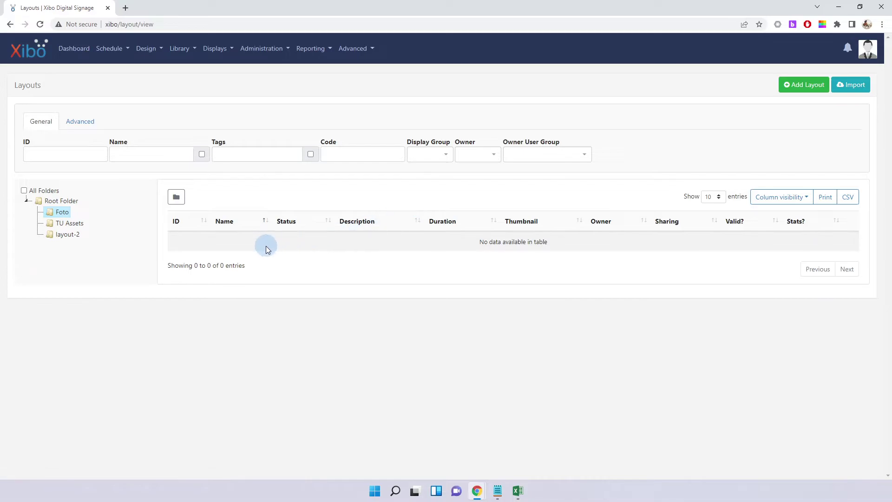
click(47, 200)
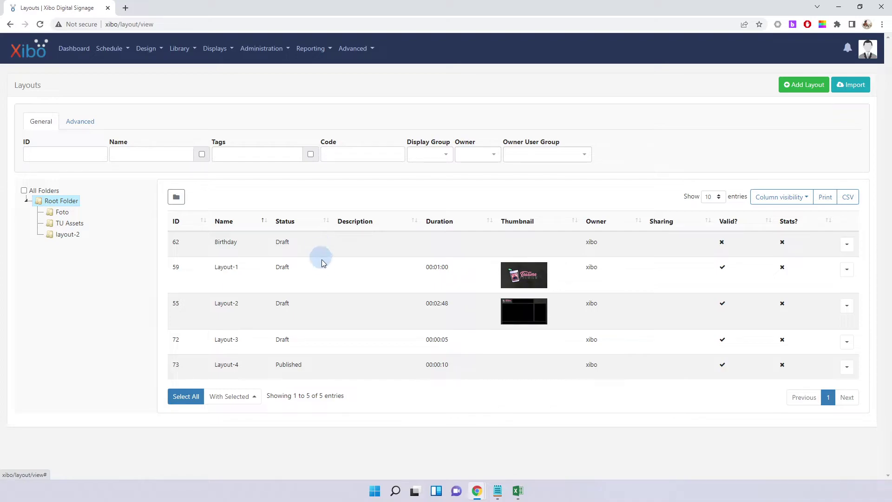
click(528, 315)
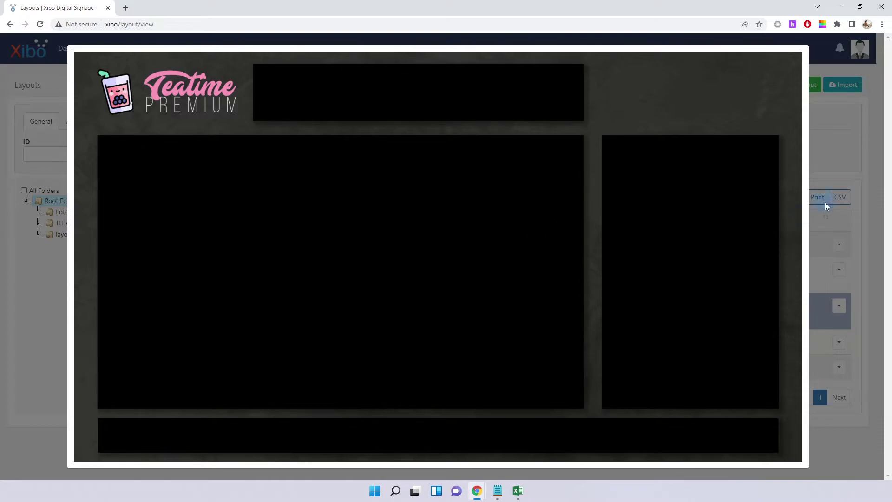
click(818, 155)
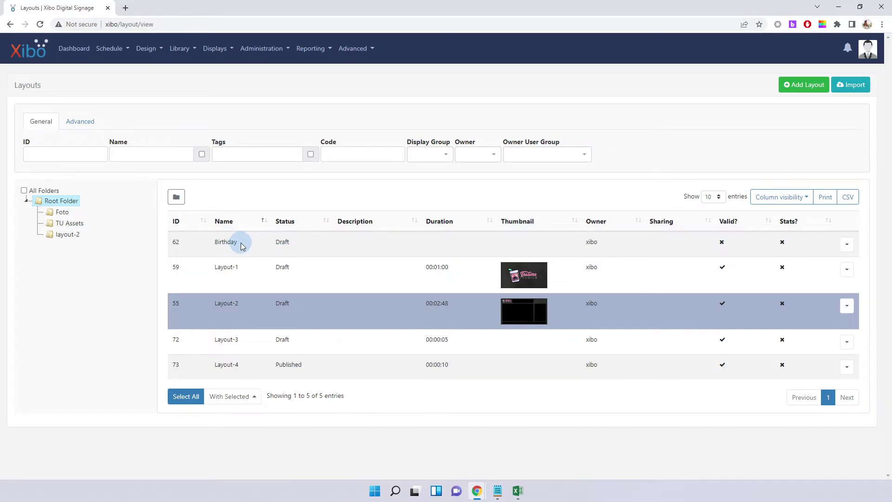
Open the Birthday layout in the Layout Designer and select its empty Birthday region.
click(843, 243)
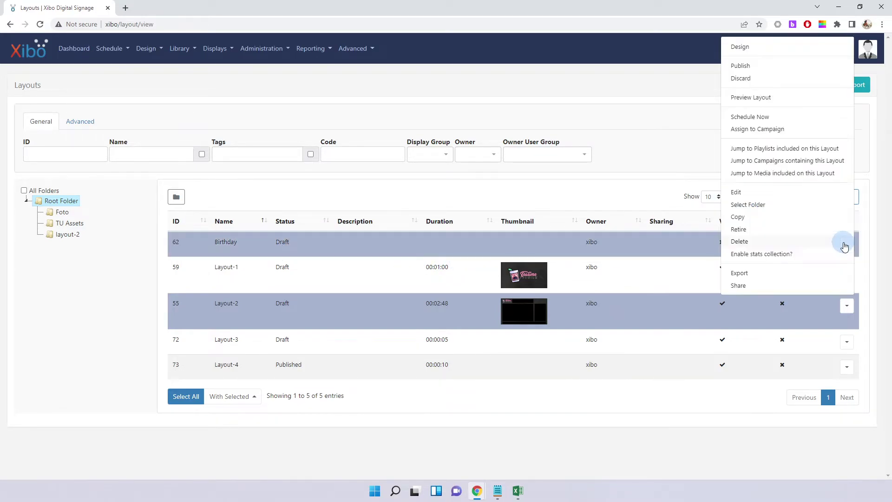
click(741, 47)
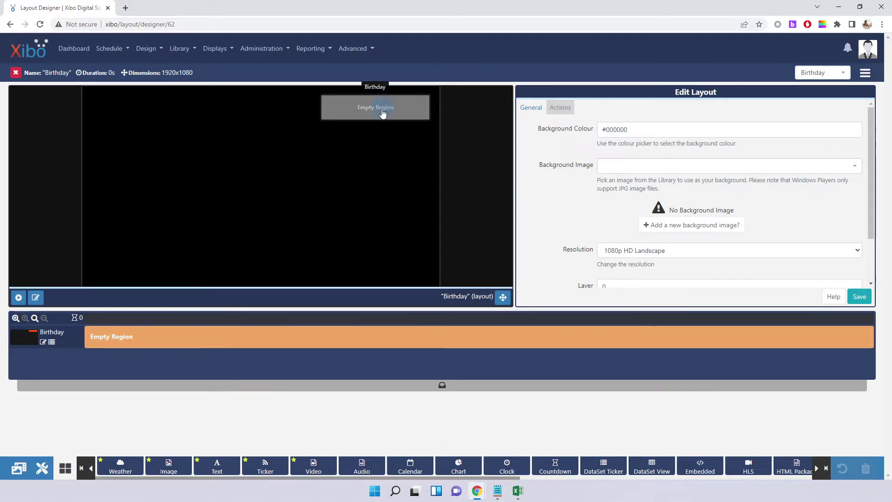
click(25, 341)
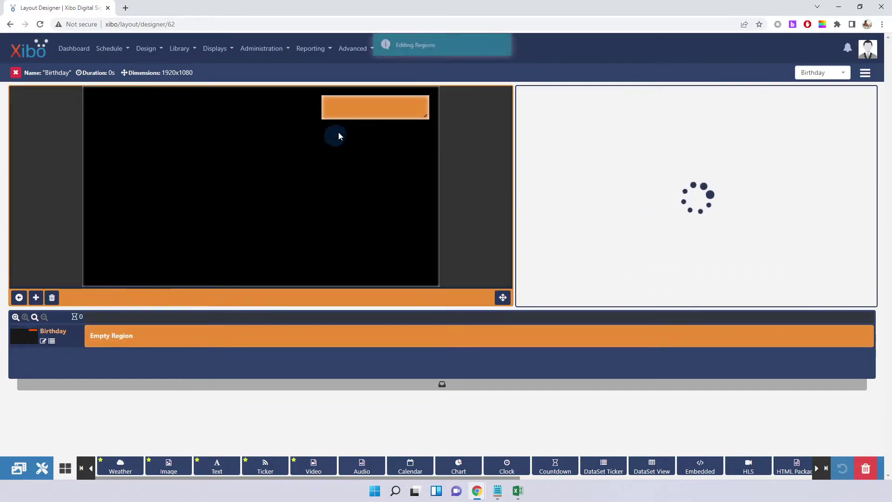
Examine the Birthday region's positioning options, especially its width and height.
click(565, 107)
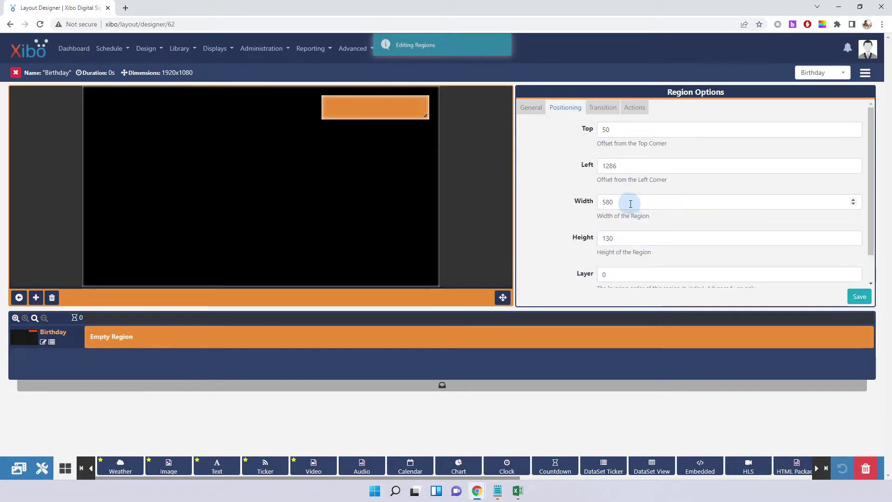
double_click(625, 199)
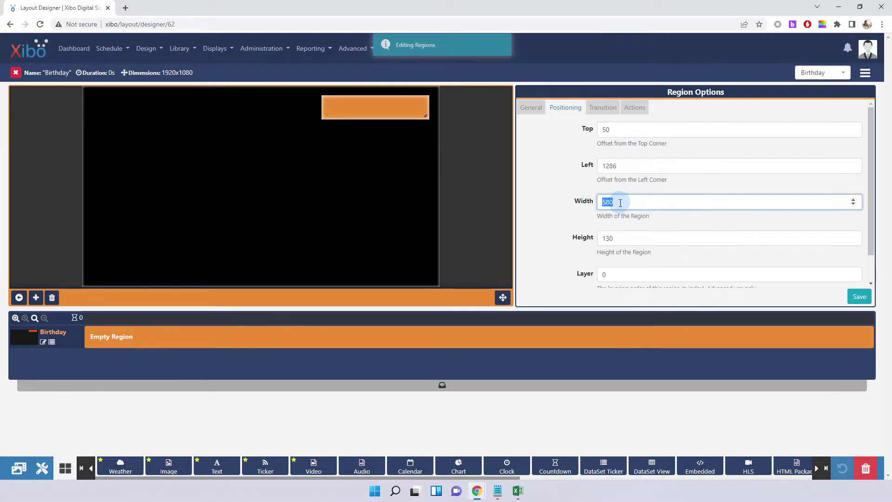
double_click(581, 241)
double_click(541, 218)
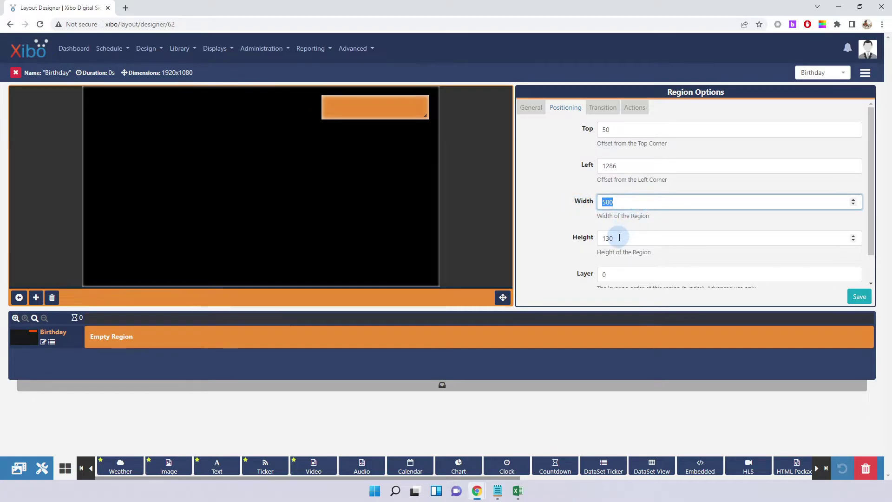
scroll(556, 231, down, 1)
scroll(555, 230, up, 1)
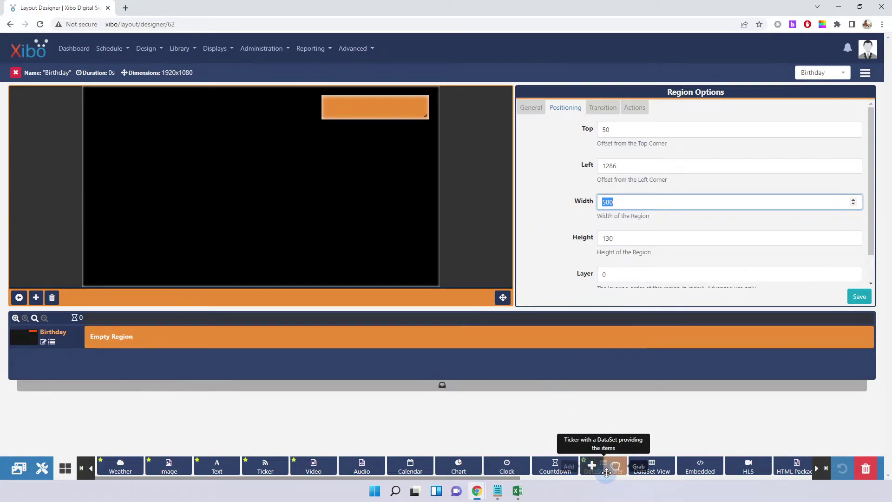
Add a DataSet Ticker widget to the Birthday region of the layout.
mouse_move(601, 466)
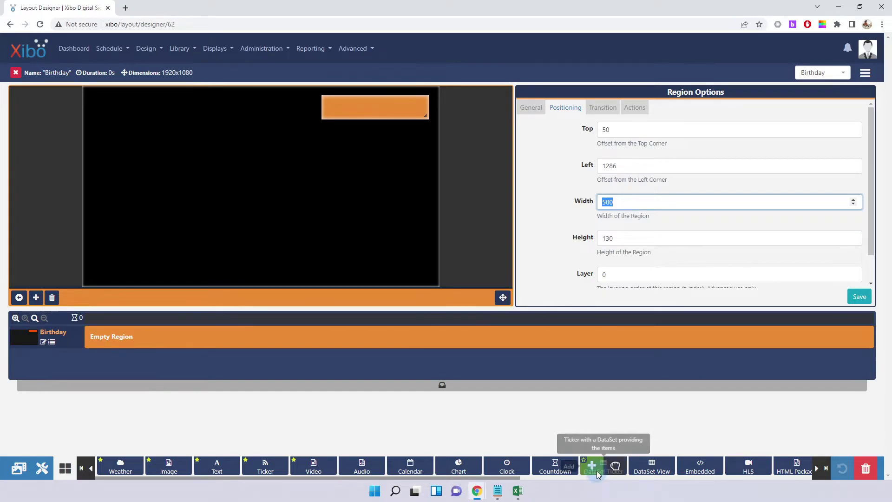
click(593, 465)
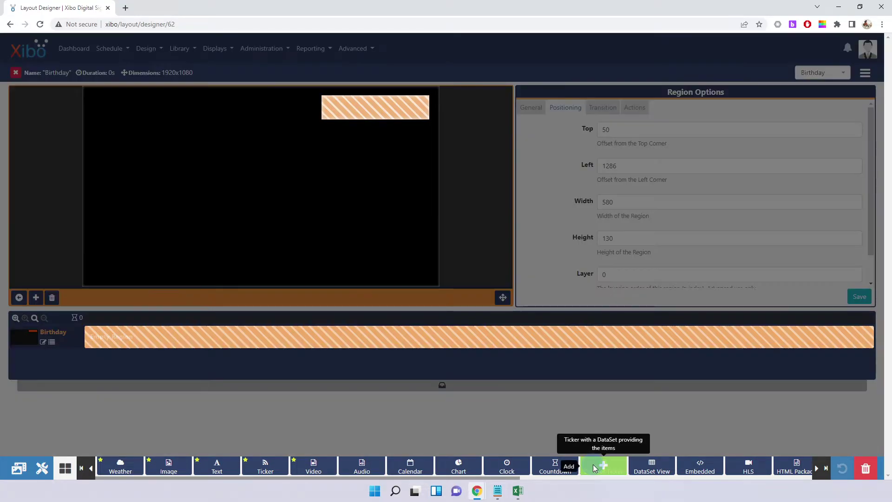
click(375, 107)
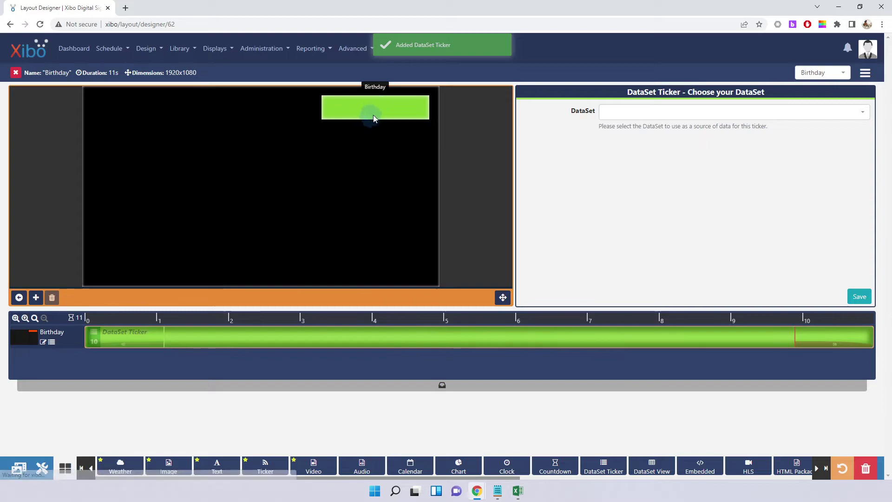
Use the Birthdays DataSet as the ticker's data source and save the choice.
click(648, 107)
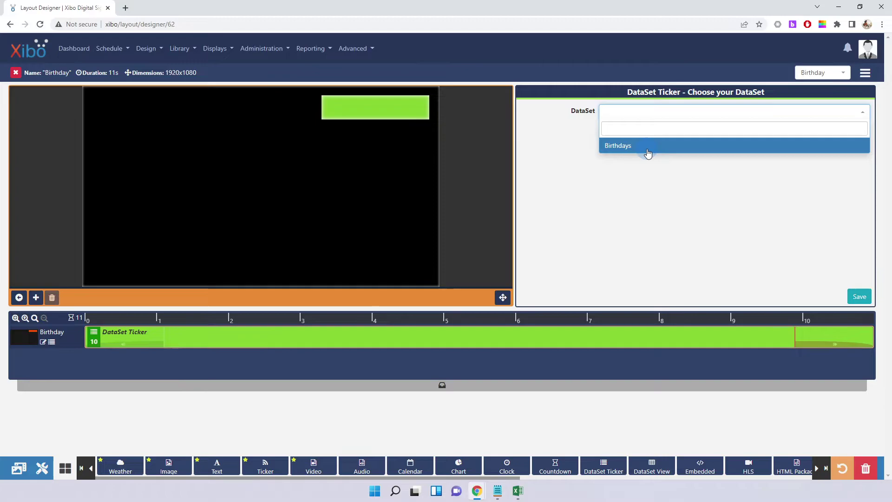
click(646, 152)
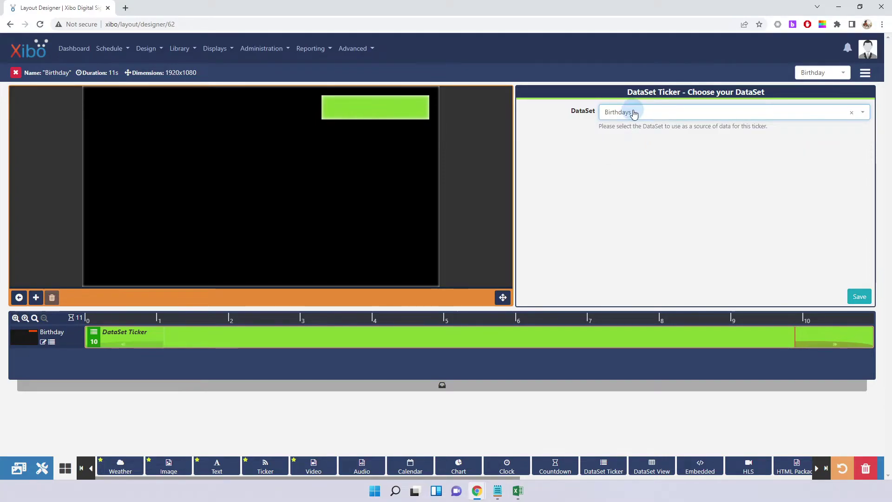
click(859, 297)
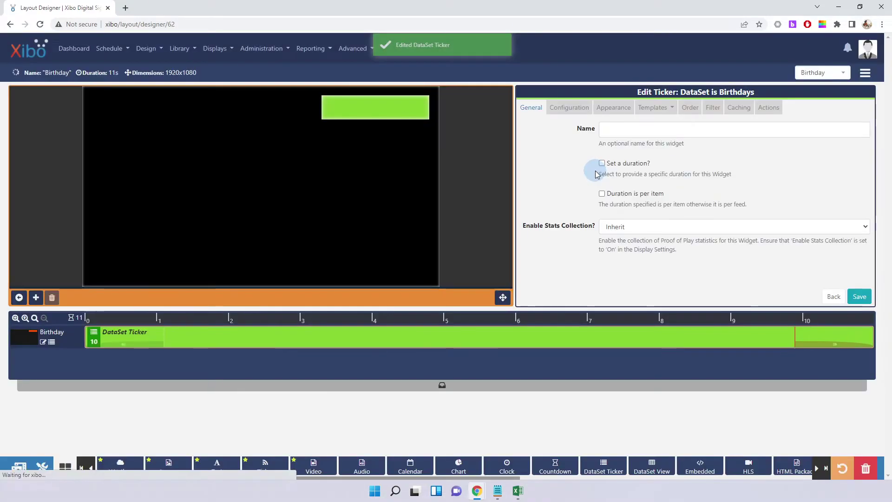
Name the ticker widget Birthday-DataSet.
click(608, 130)
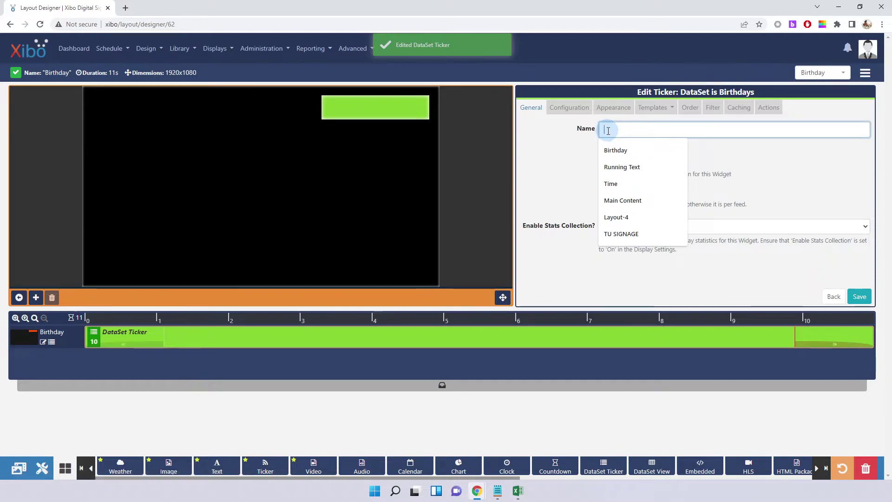
text(birth)
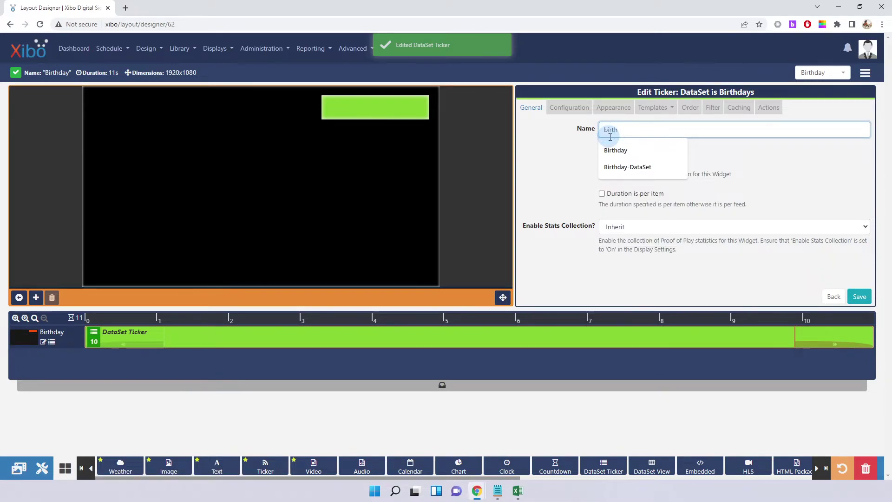
click(627, 167)
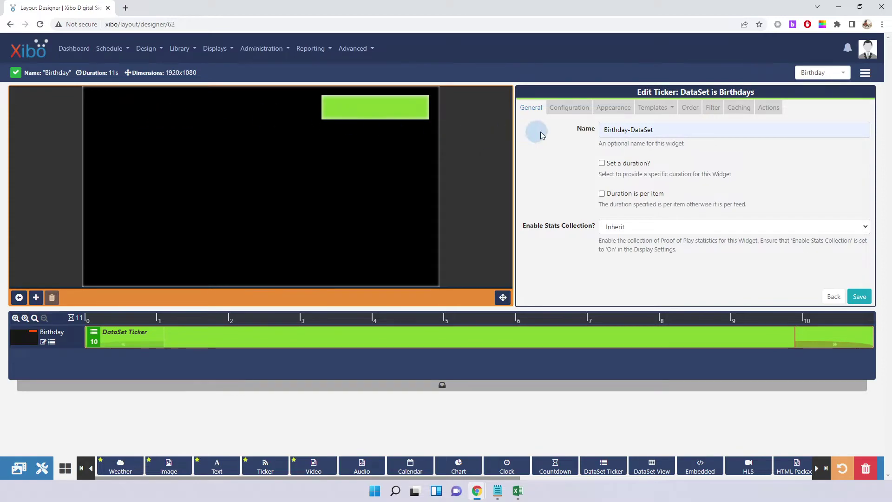
drag(627, 130, 598, 133)
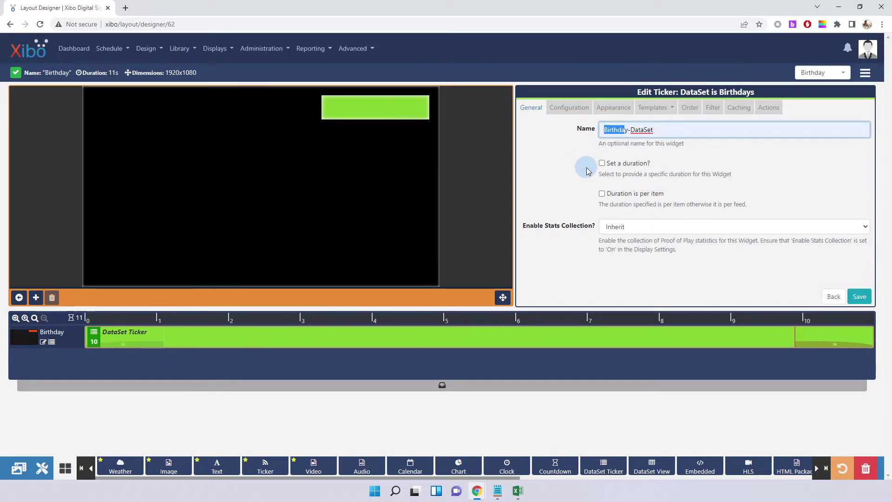
Give the ticker a specific duration of 5 seconds, applied per item, and save the widget.
click(602, 163)
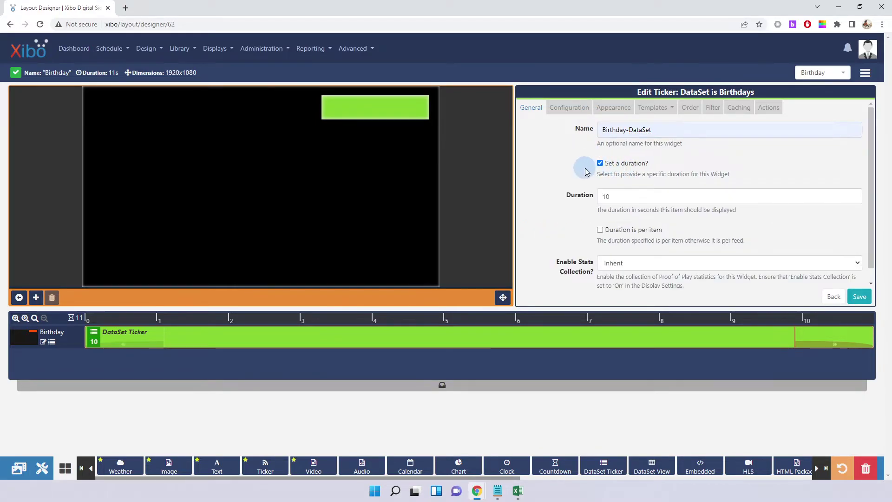
click(580, 194)
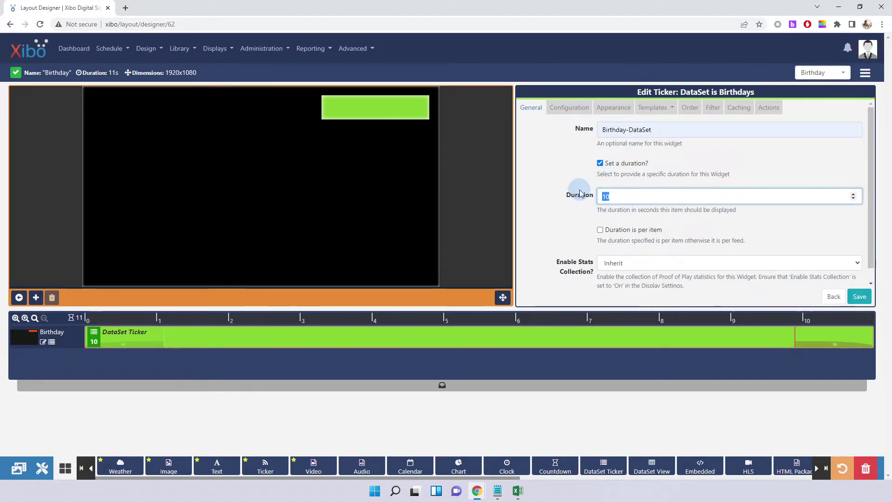
text(5)
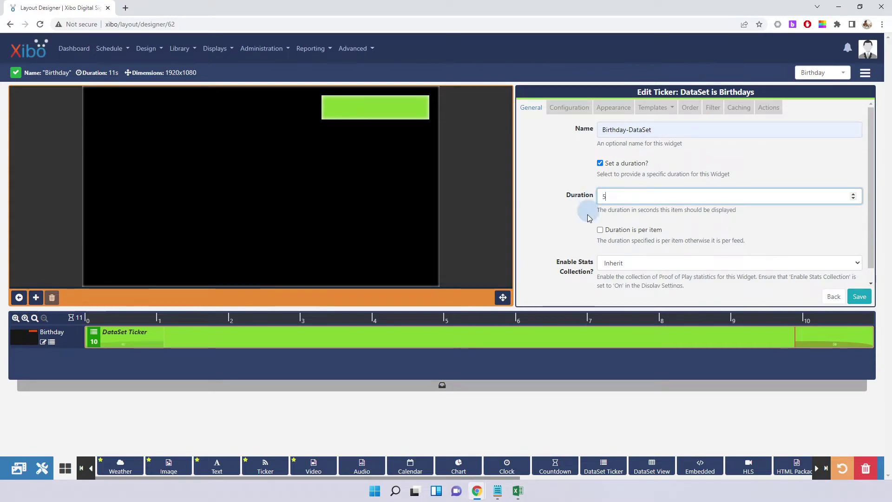
click(552, 233)
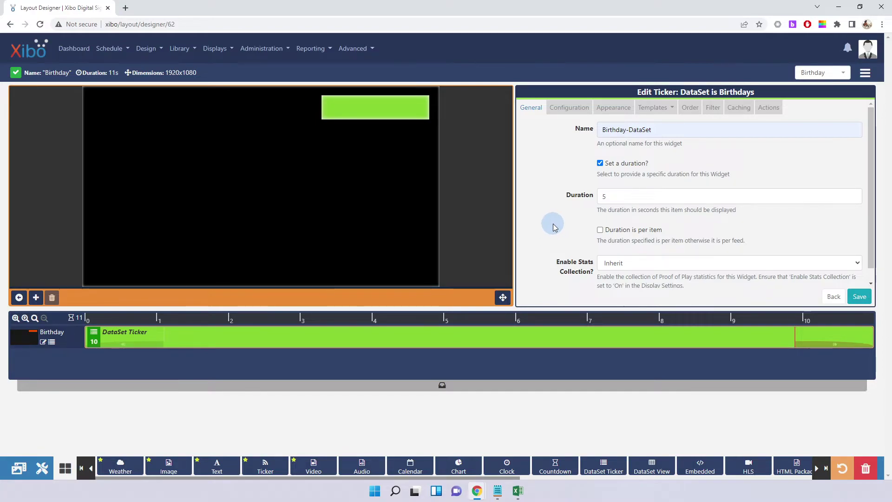
scroll(552, 232, down, 1)
click(613, 217)
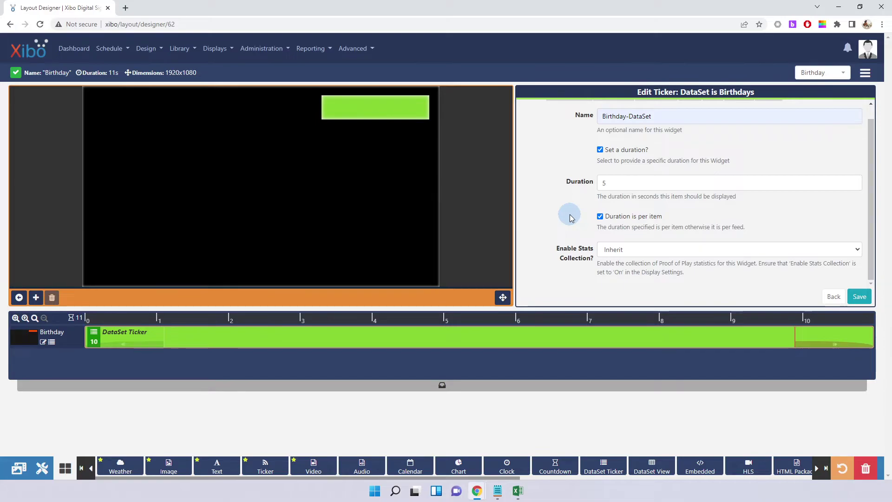
scroll(572, 219, up, 1)
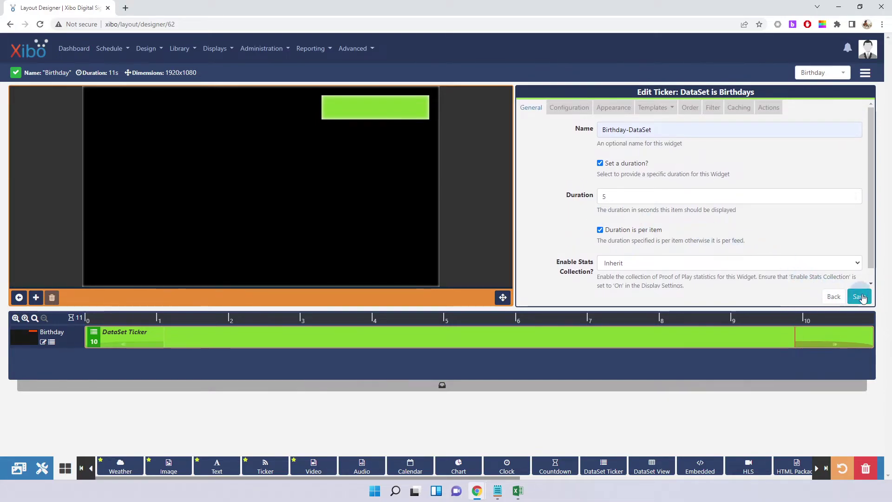
click(860, 296)
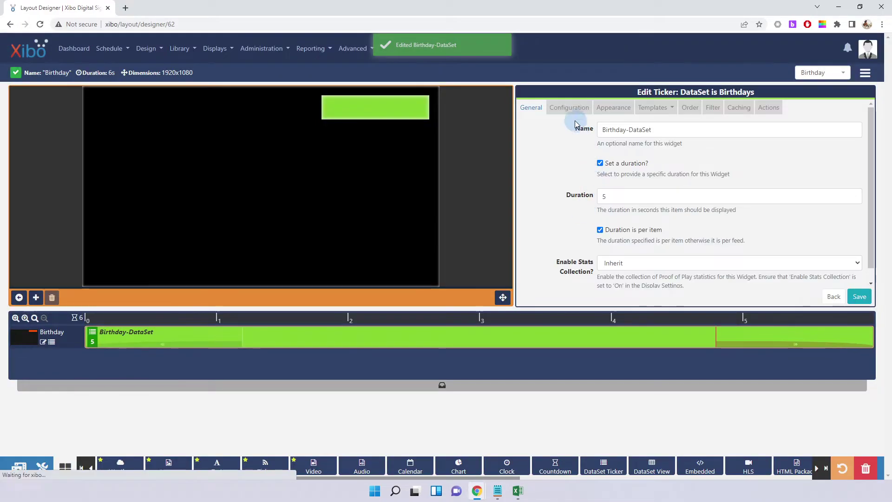
Set the ticker's transition effect to Fade with a speed of 1000, leave the background colour empty, and save.
click(559, 108)
click(612, 108)
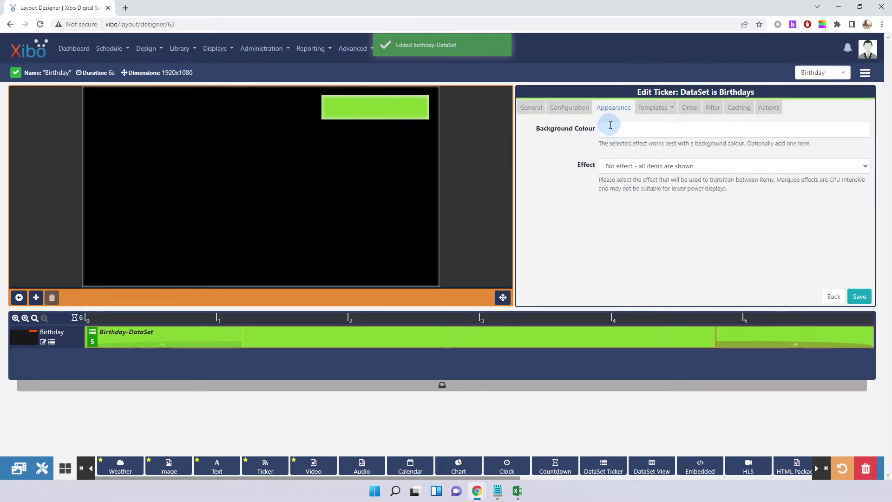
click(614, 128)
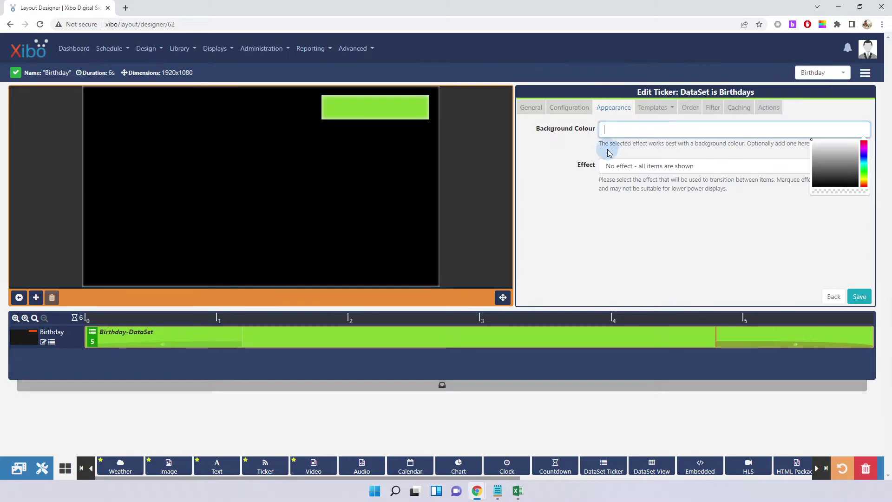
click(623, 166)
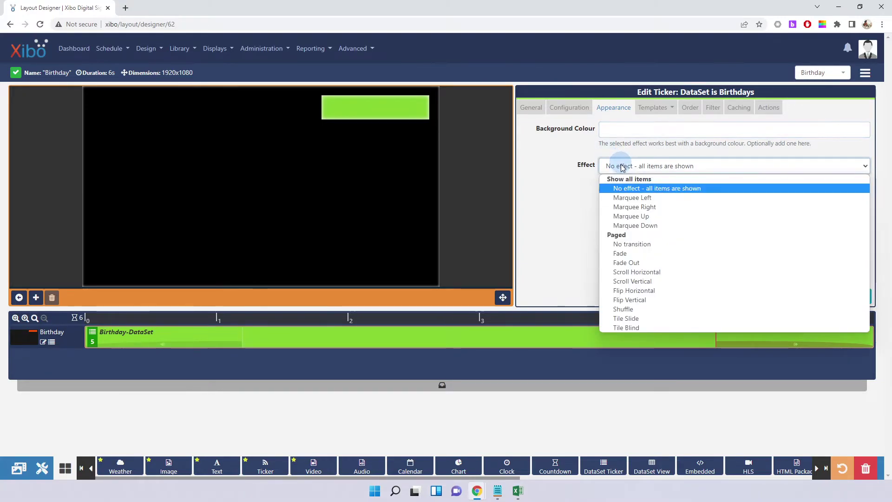
click(621, 253)
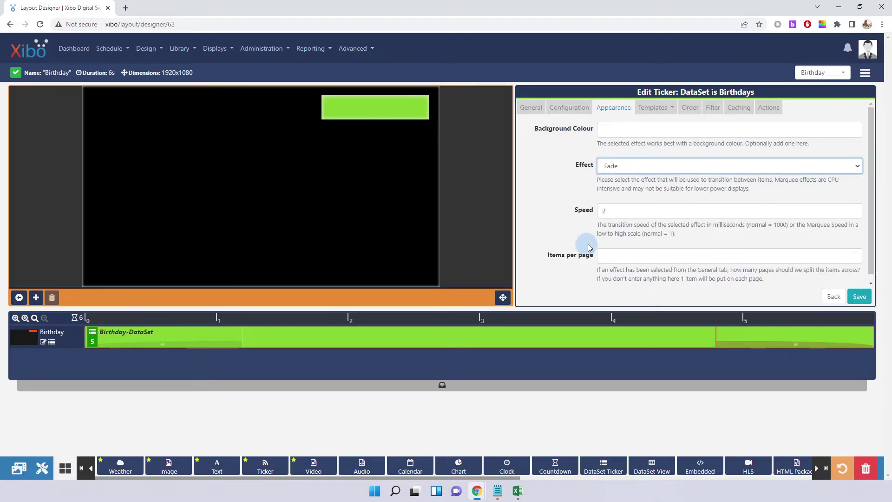
click(573, 213)
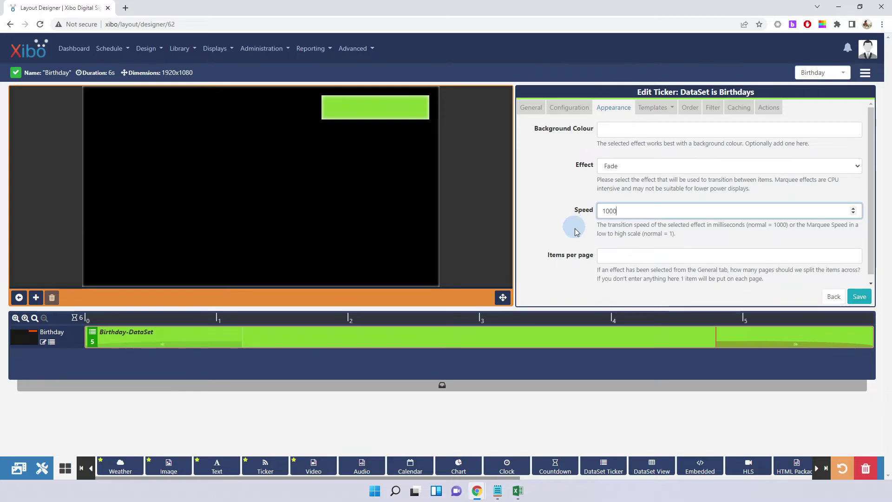
click(859, 296)
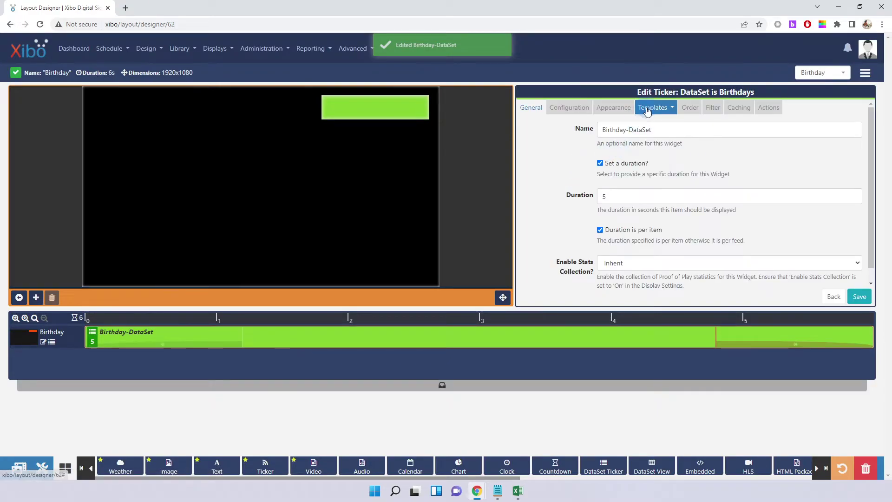
Open the ticker's Main Template and select its placeholder HTML.
click(651, 111)
click(652, 124)
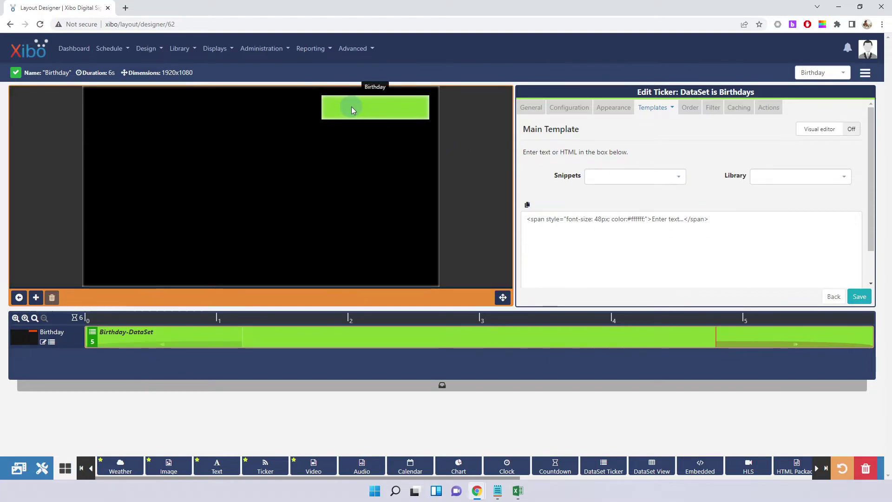
drag(708, 220, 524, 215)
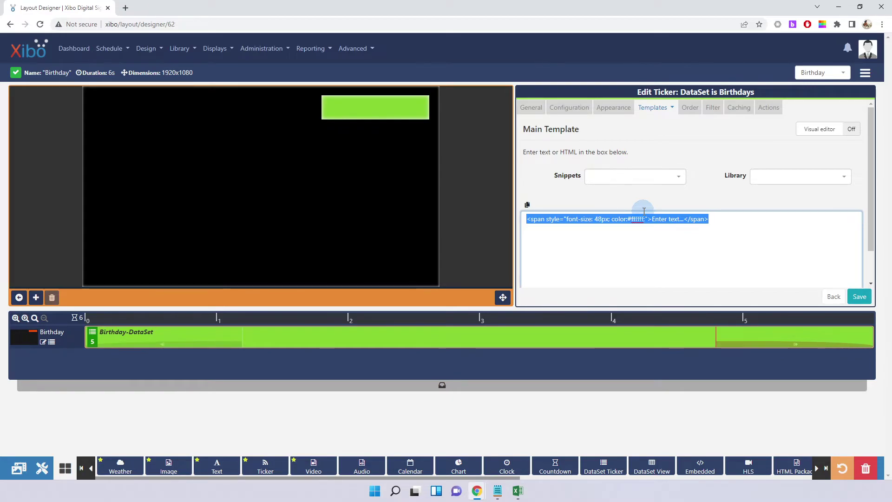
Switch to css.txt in Notepad, change the "Main" heading to "Main Html" and save the file.
click(497, 490)
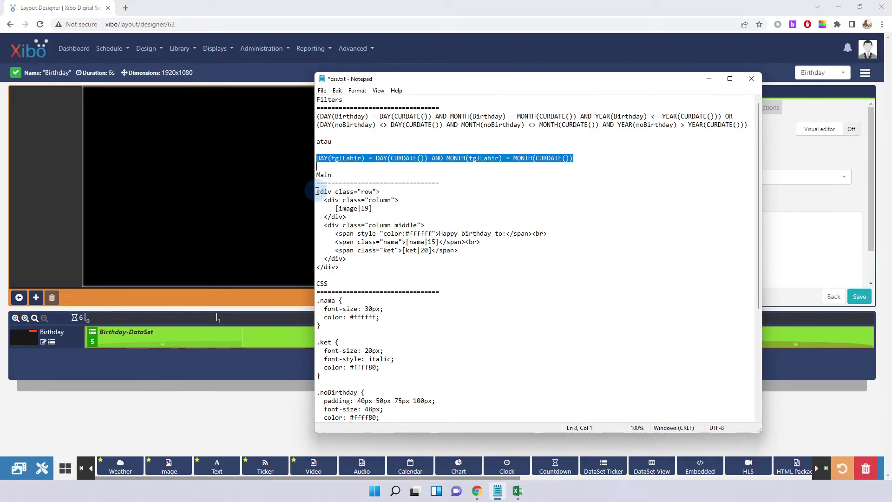
click(344, 176)
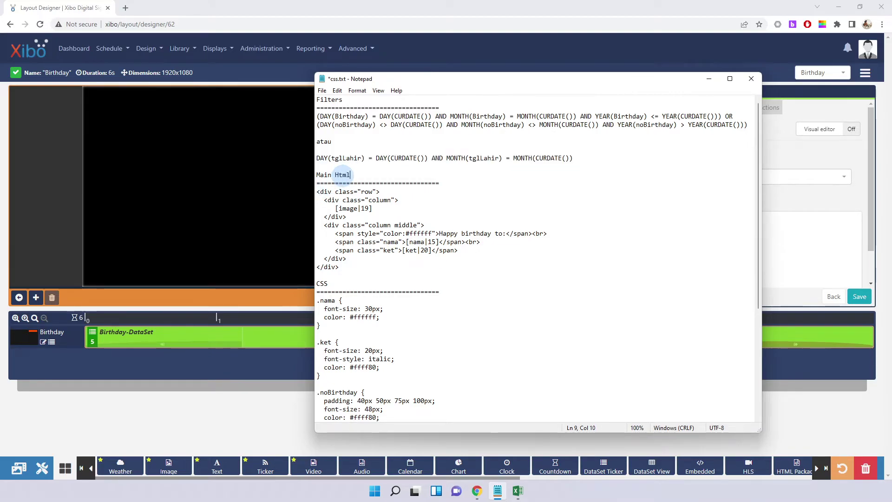
key(ctrl+s)
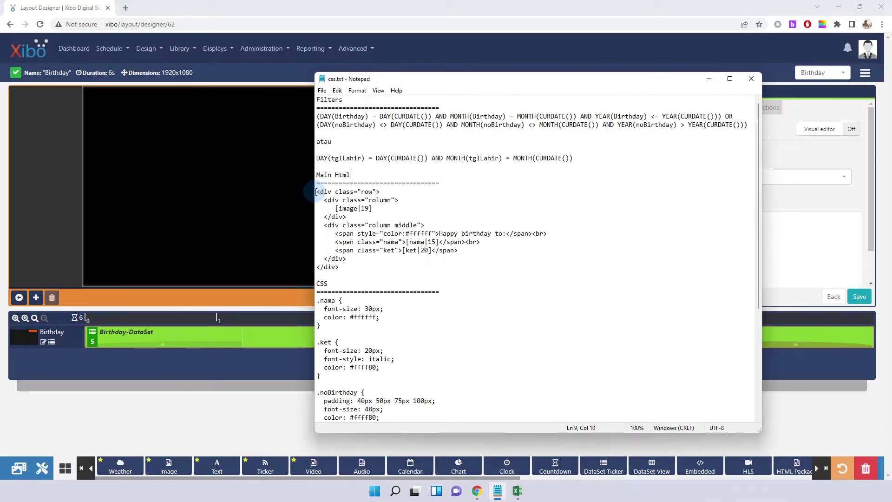
Copy the Main Html block from css.txt and paste it over the placeholder span in the Xibo ticker's Main Template.
drag(316, 192, 404, 269)
key(ctrl+c)
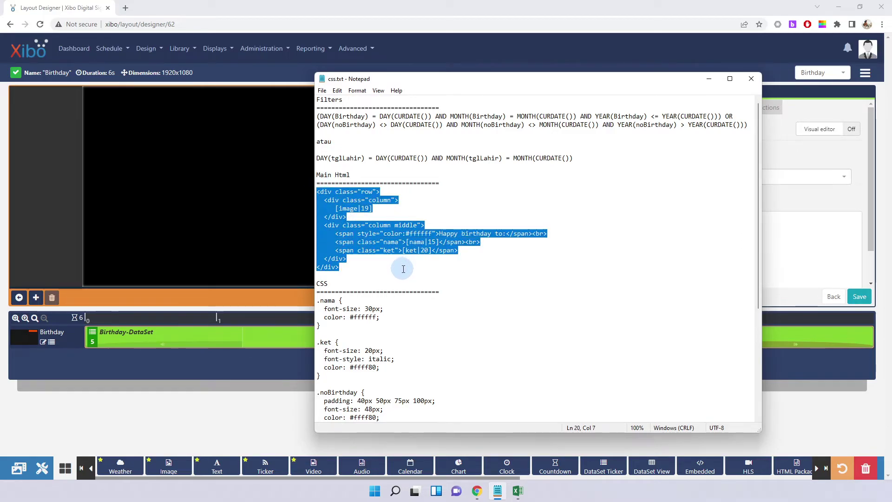
drag(585, 79, 457, 69)
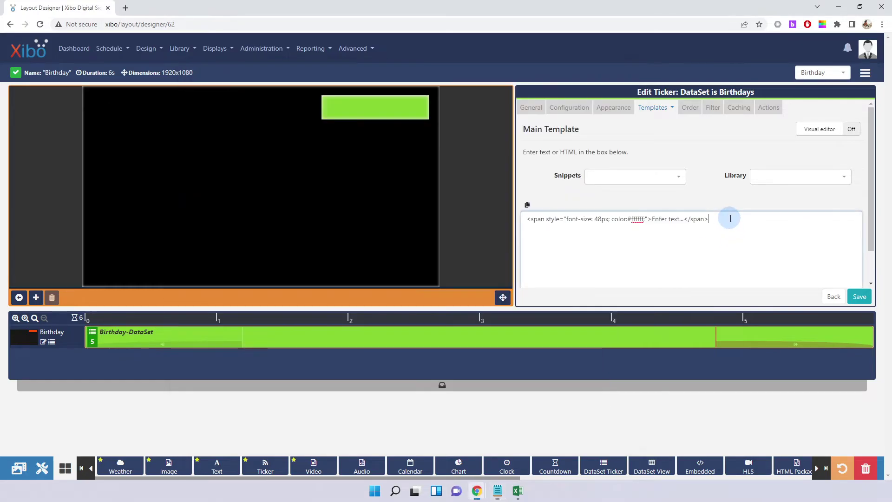
click(729, 218)
drag(729, 219, 516, 223)
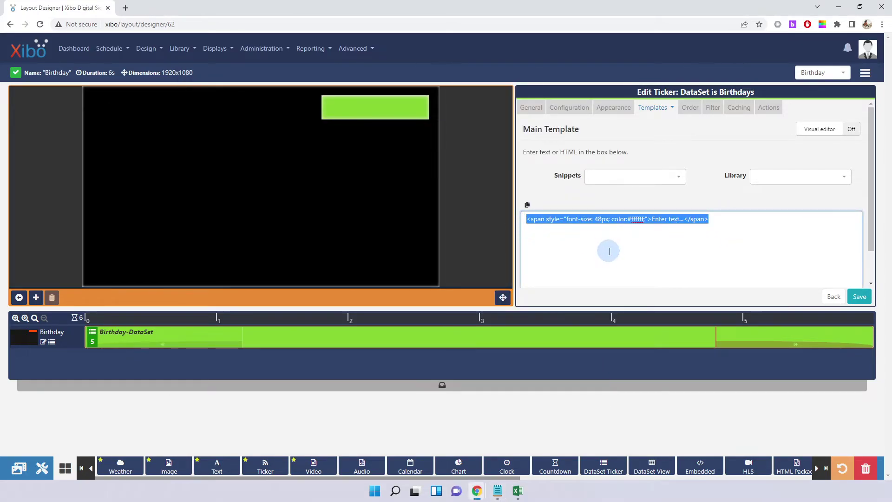
key(ctrl+v)
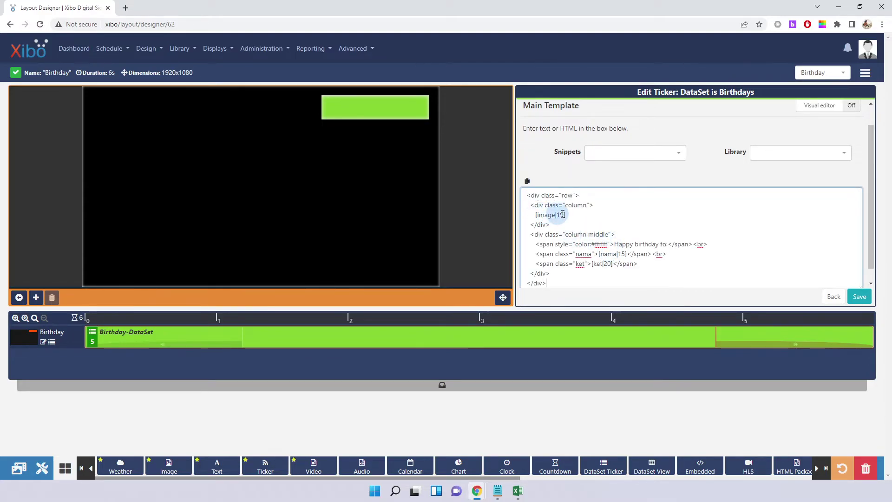
Replace the [image|19] placeholder in the first column of the template with the foto snippet.
key(BackSpace)
key(BackSpace)
key(BackSpace)
key(BackSpace)
key(BackSpace)
key(BackSpace)
key(BackSpace)
key(BackSpace)
key(BackSpace)
key(BackSpace)
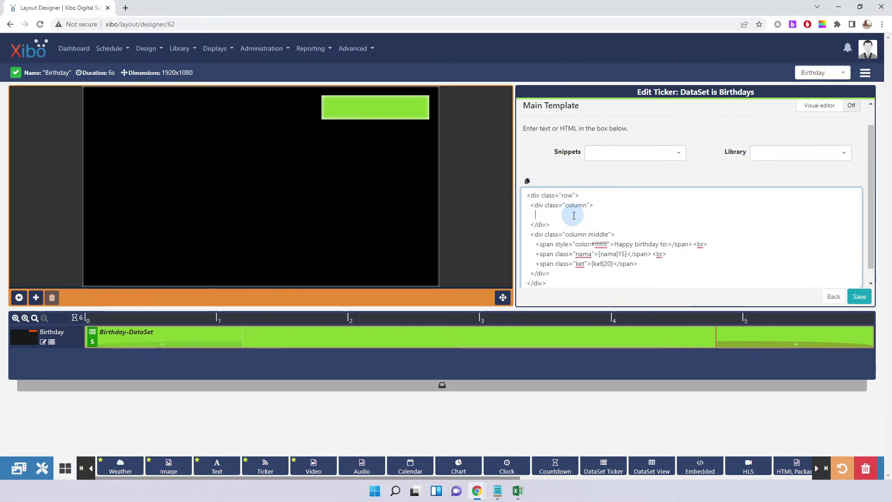
click(679, 156)
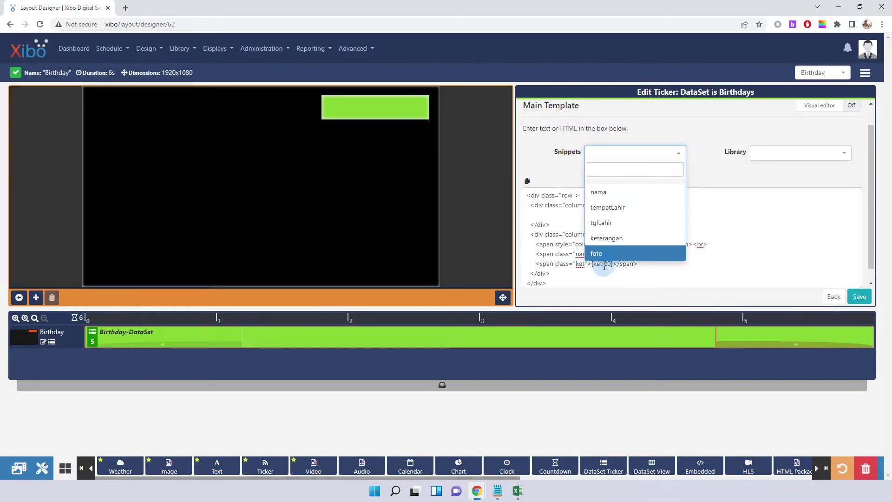
click(596, 253)
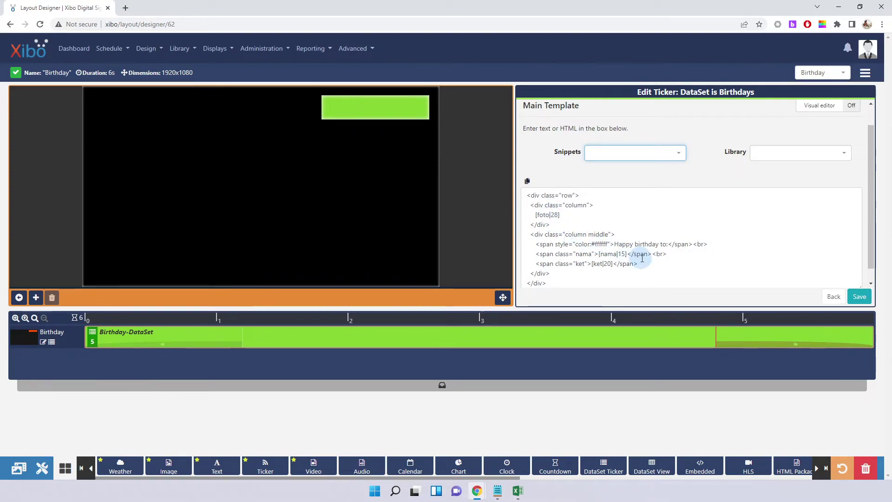
Replace the [nama|15] placeholder in the nama span with the DataSet's nama snippet.
drag(618, 255, 628, 255)
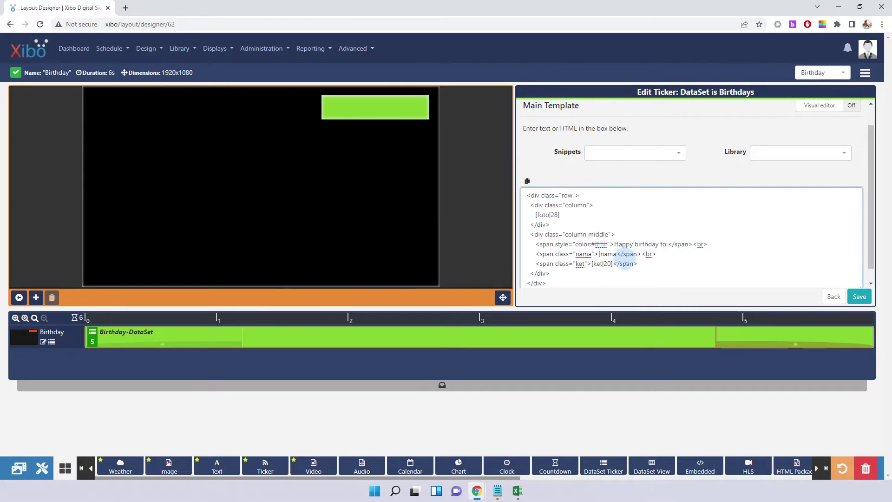
click(681, 154)
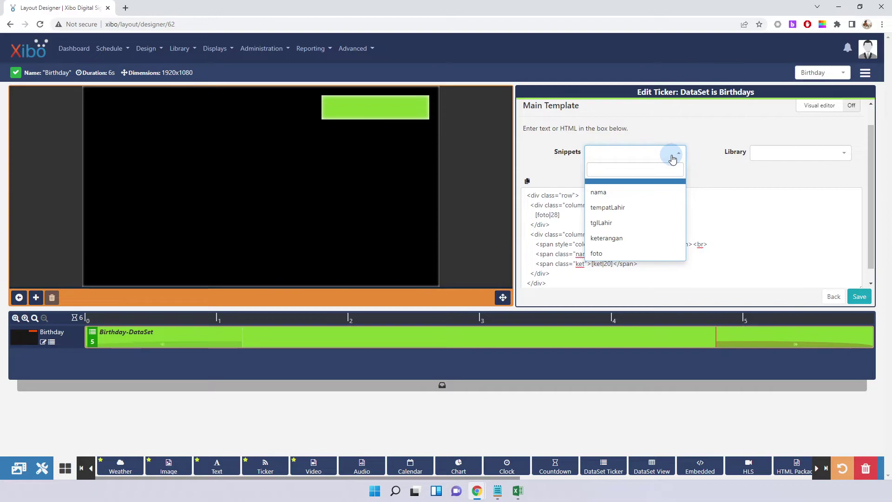
click(615, 197)
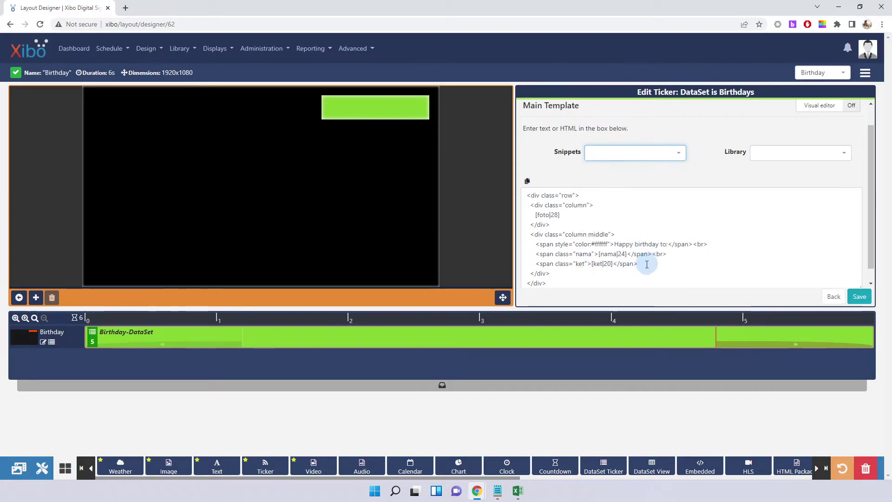
Replace the [ket|20] placeholder in the ket span with the DataSet's keterangan snippet and save the ticker.
click(612, 263)
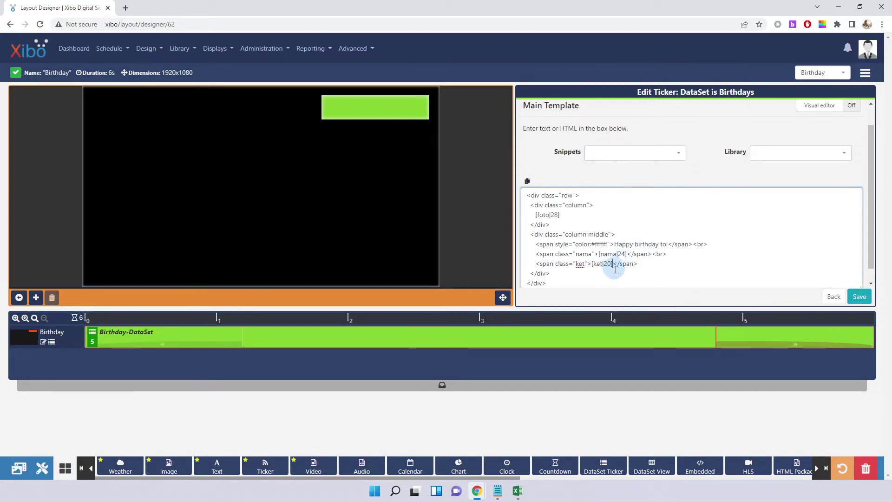
key(BackSpace)
key(BackSpace)
key(BackSpace)
key(BackSpace)
key(BackSpace)
key(BackSpace)
key(BackSpace)
key(BackSpace)
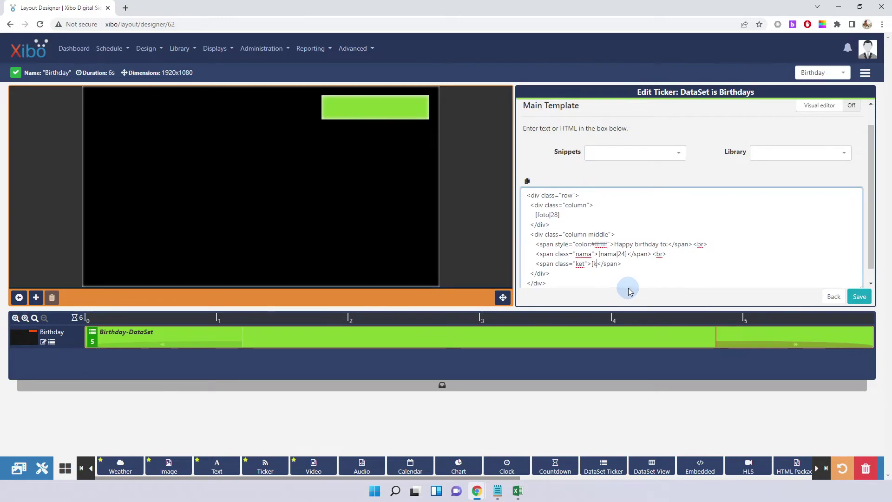
click(677, 152)
click(615, 238)
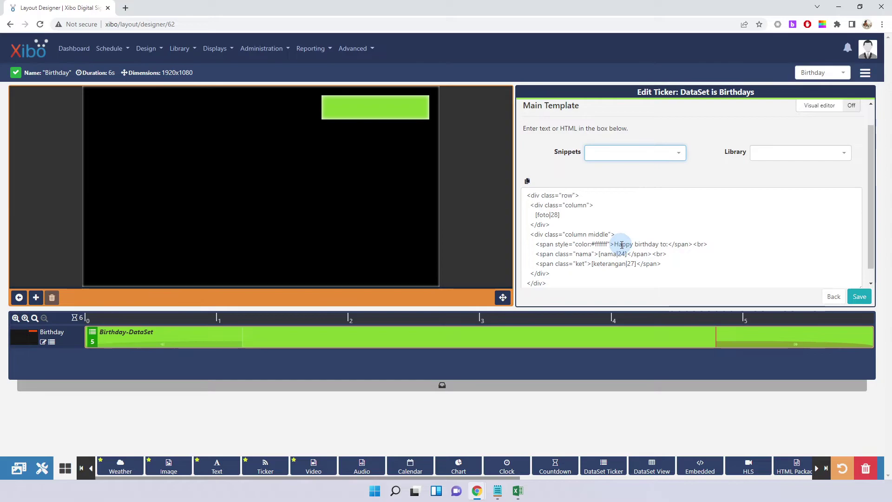
click(654, 232)
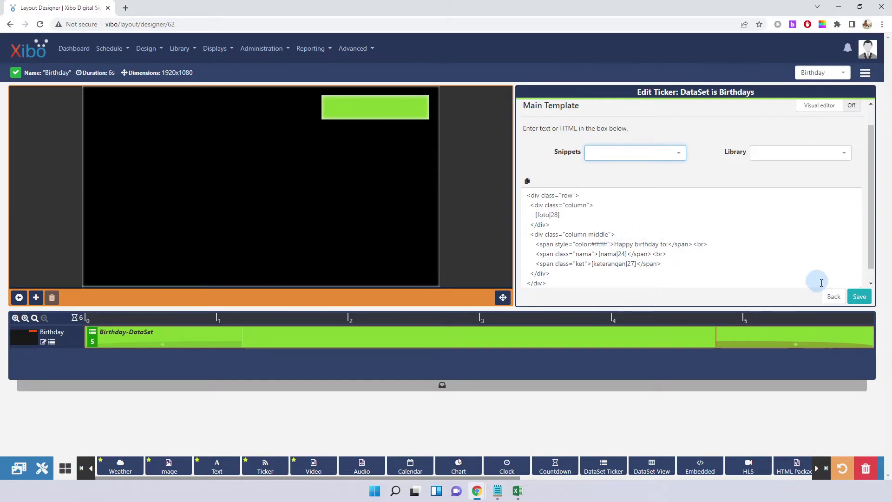
click(860, 298)
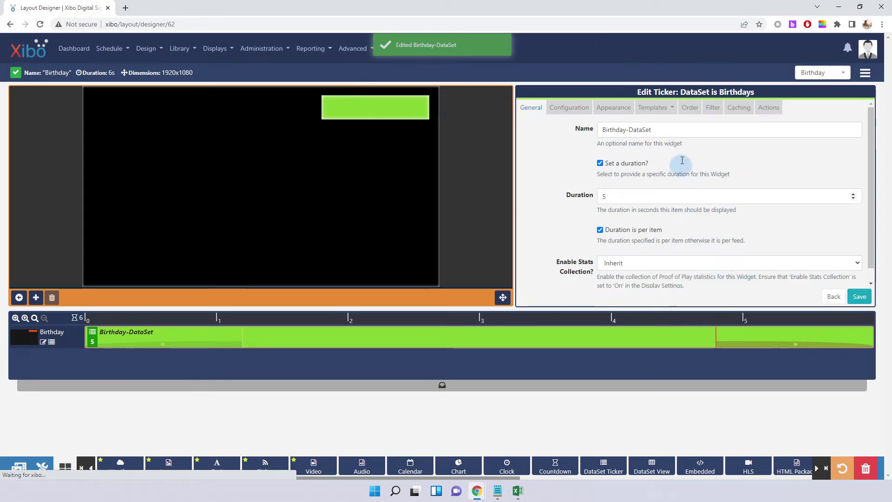
Reopen the ticker's Main Template and review the saved HTML with its foto, nama and keterangan snippets.
click(654, 108)
click(647, 124)
scroll(663, 246, down, 1)
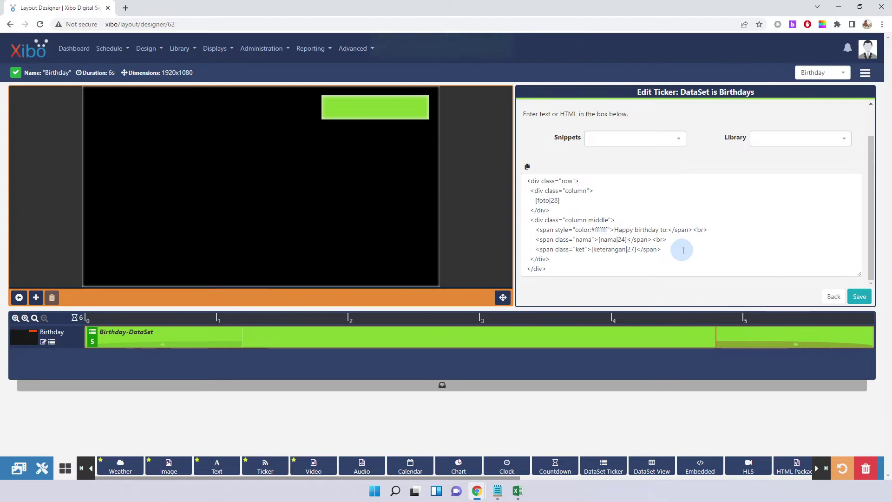
scroll(683, 253, up, 1)
scroll(686, 238, down, 1)
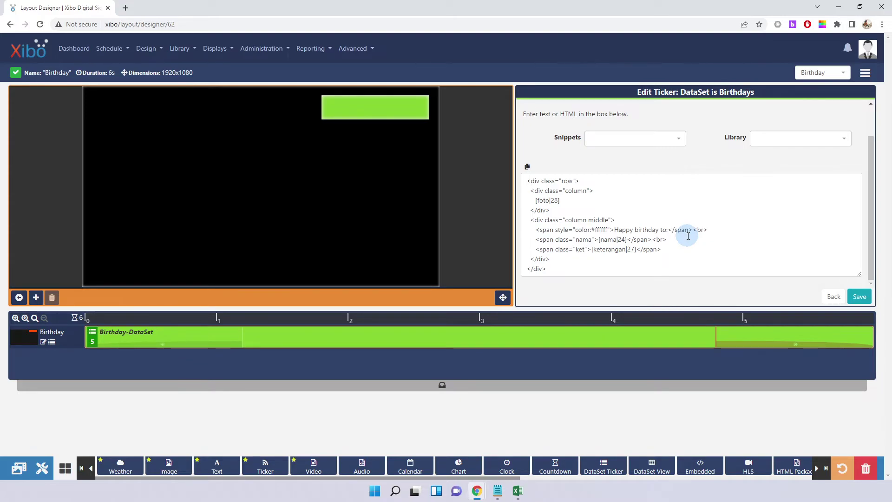
scroll(688, 237, up, 1)
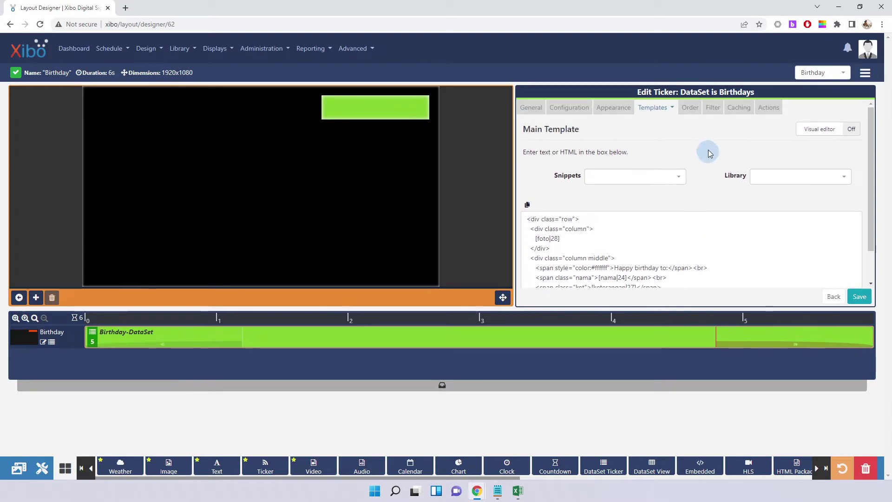
In the ticker's No Data Template, replace the span's inline font-size and color styling with noBirthday.
click(655, 107)
click(655, 140)
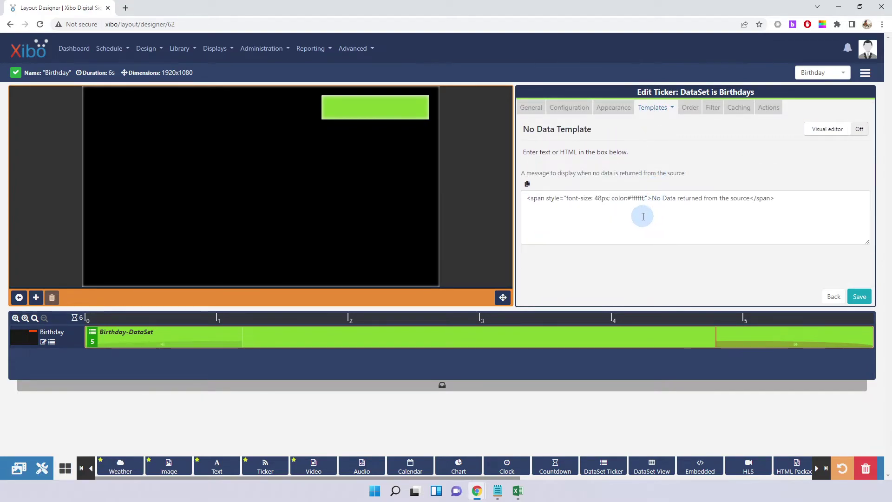
drag(566, 196, 647, 196)
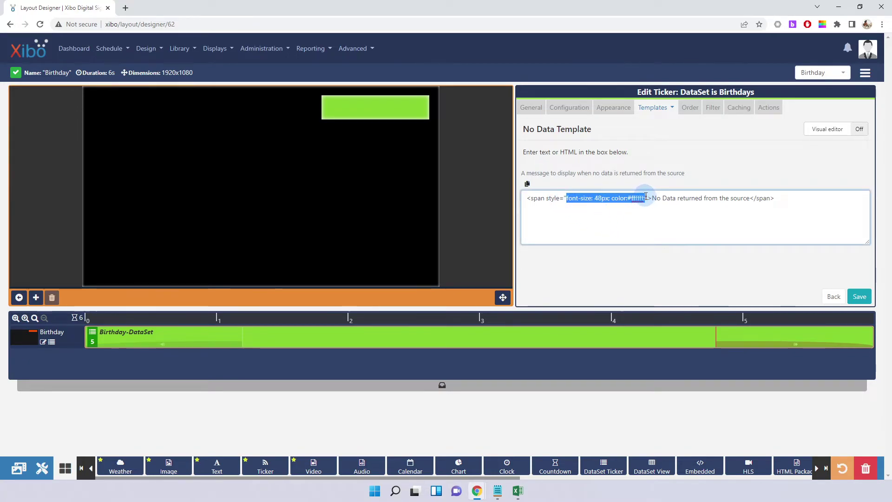
key(BackSpace)
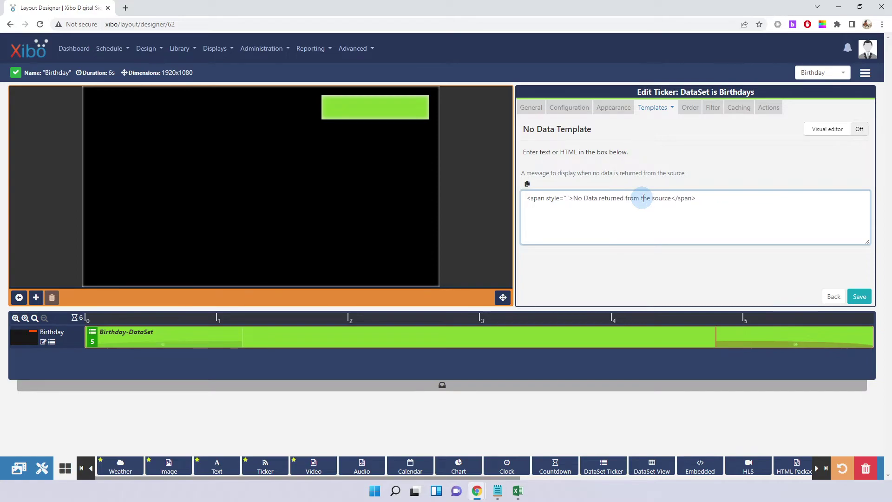
text(noBirth)
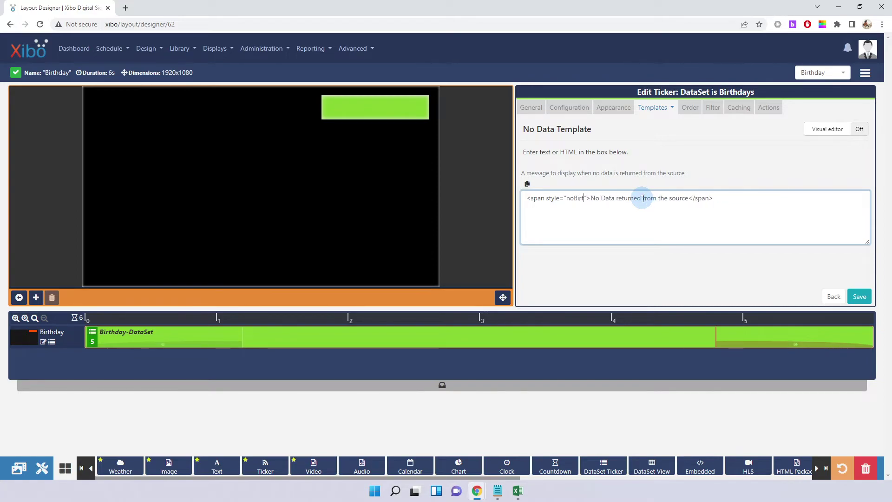
text(day)
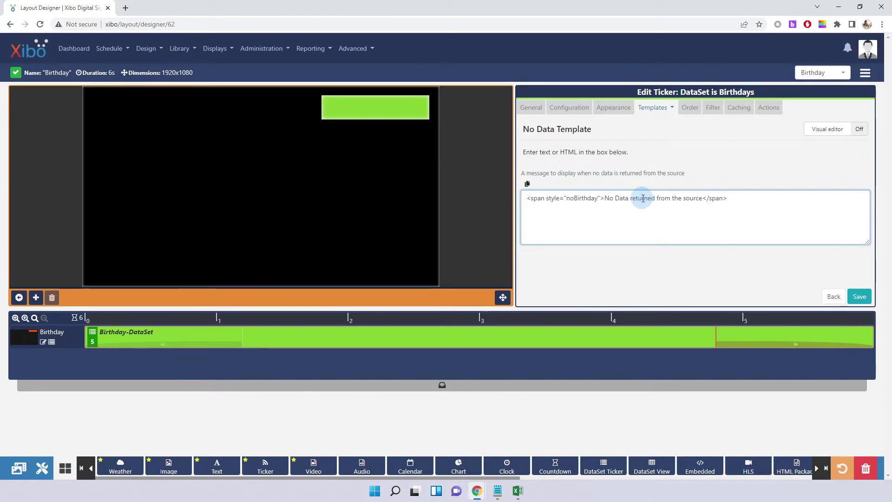
Change the message inside the No Data Template's span to "No Birthdays today!".
key(Right)
key(Right)
key(Delete)
key(Delete)
key(Delete)
key(Delete)
key(Delete)
key(Delete)
key(Delete)
key(Delete)
key(Delete)
key(Delete)
key(Delete)
key(Delete)
key(Delete)
key(Delete)
key(Delete)
key(Delete)
key(Delete)
key(Delete)
key(Delete)
key(Delete)
key(Delete)
key(Delete)
text(Birthda)
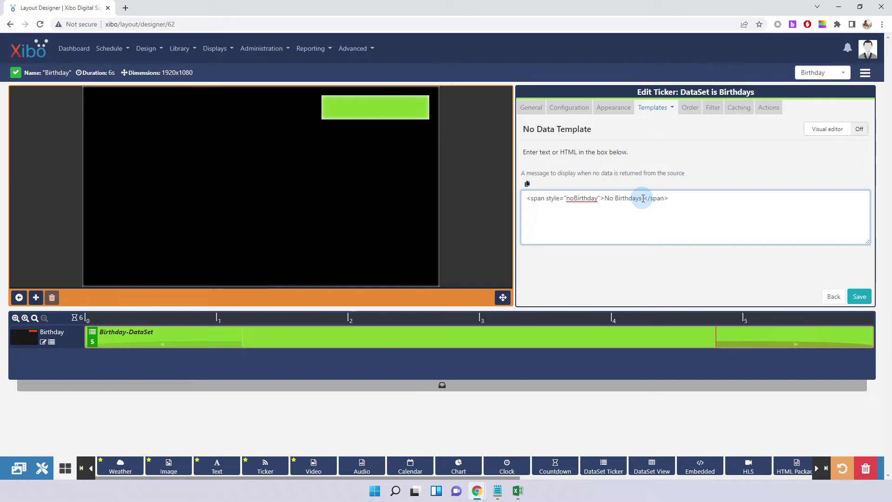
key(Right)
key(Right)
key(Right)
key(Right)
key(Right)
text(today!)
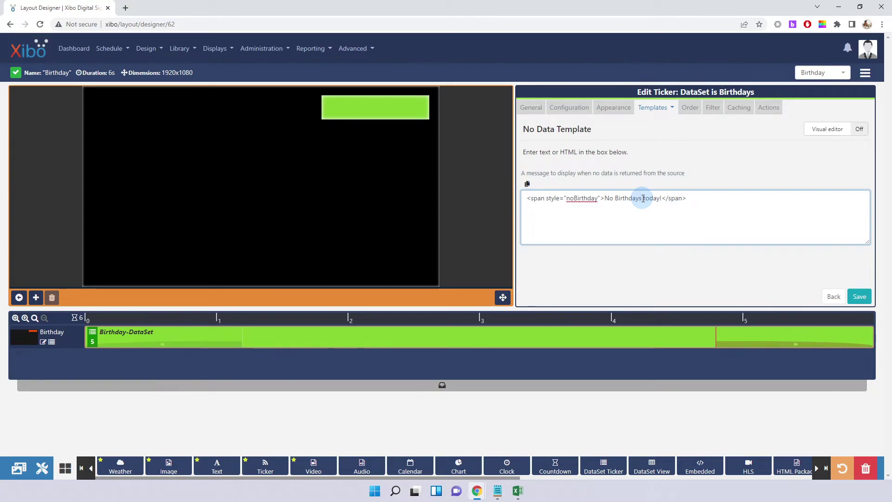
Change the capital B in the No Data message to a lowercase b and save the ticker.
click(612, 198)
key(Delete)
text(b)
click(858, 298)
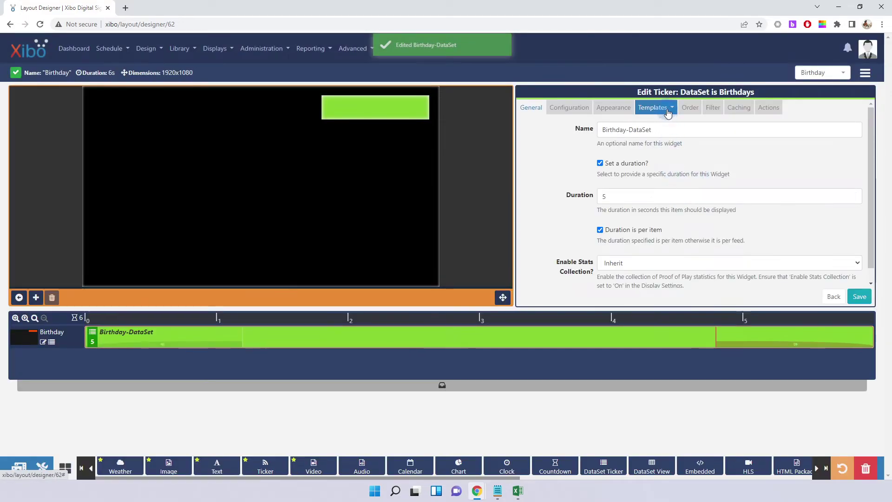
Open the ticker's Optional Stylesheet Template and copy the CSS rules from .nama through .row:after in Notepad's css.txt.
click(667, 109)
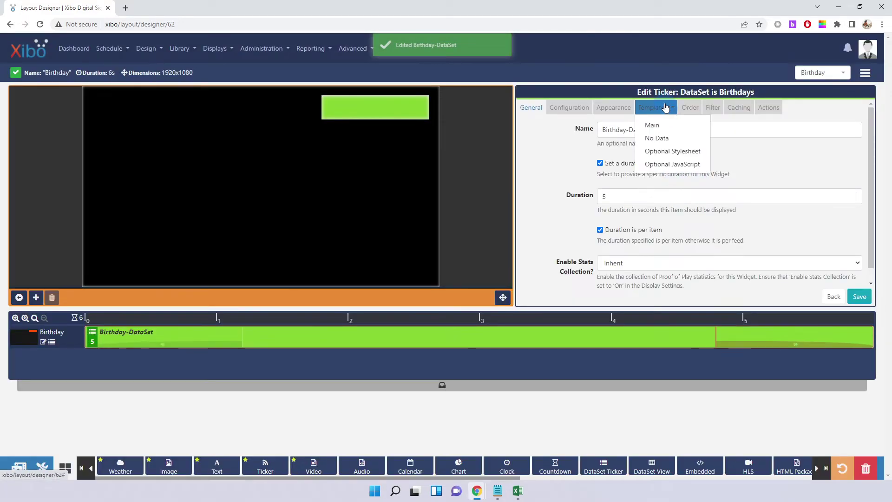
click(668, 151)
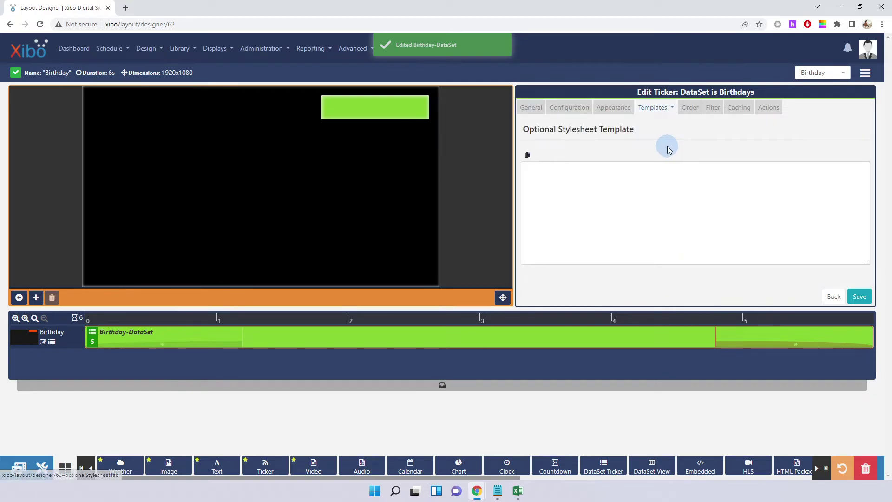
click(667, 106)
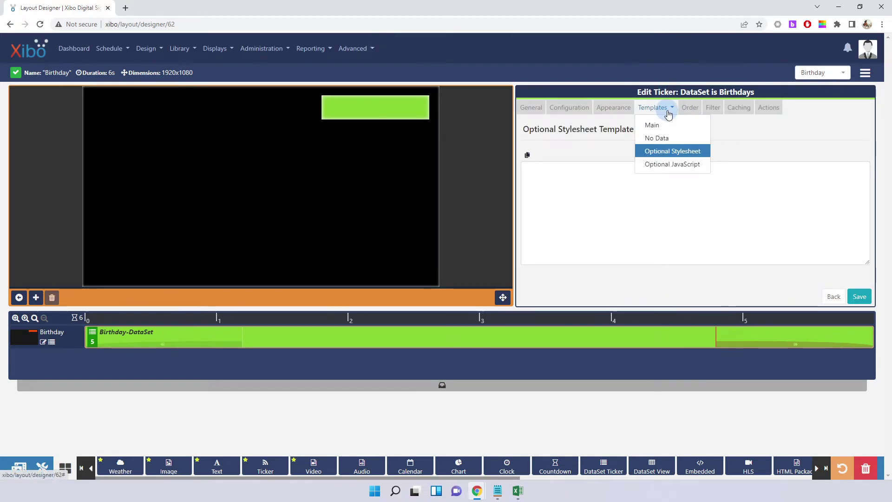
click(678, 151)
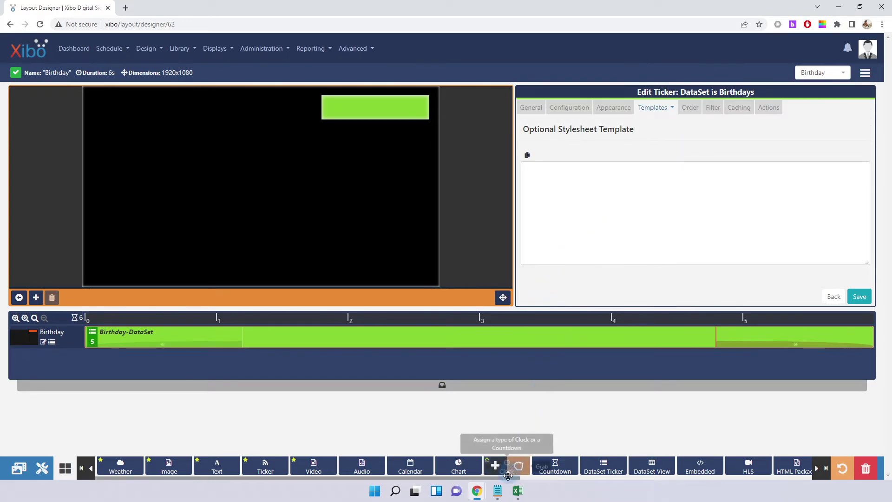
click(497, 488)
scroll(300, 288, down, 2)
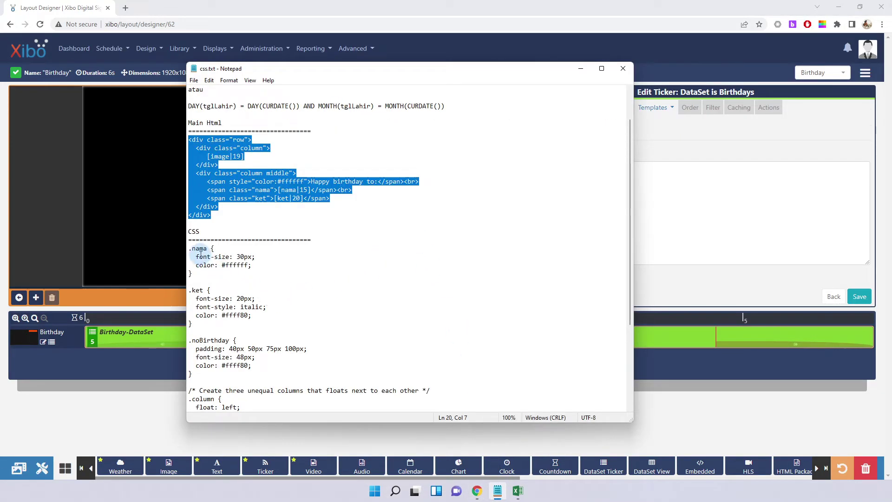
drag(188, 248, 309, 429)
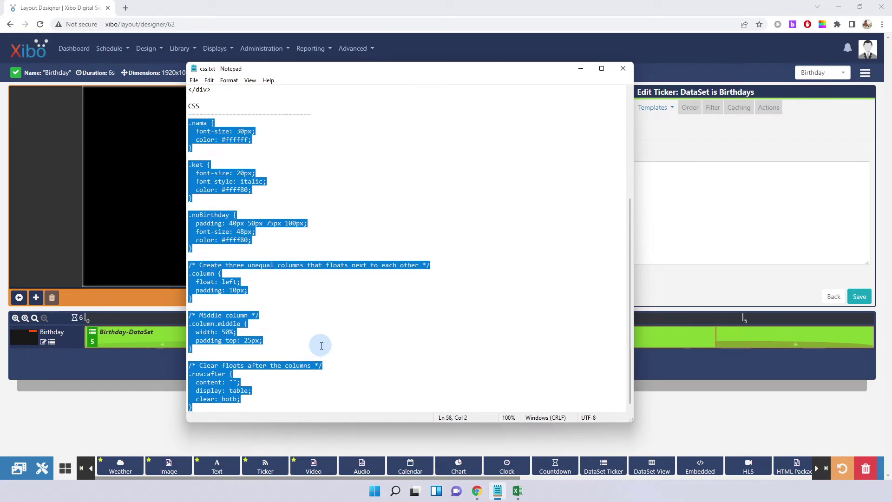
right_click(234, 231)
click(258, 259)
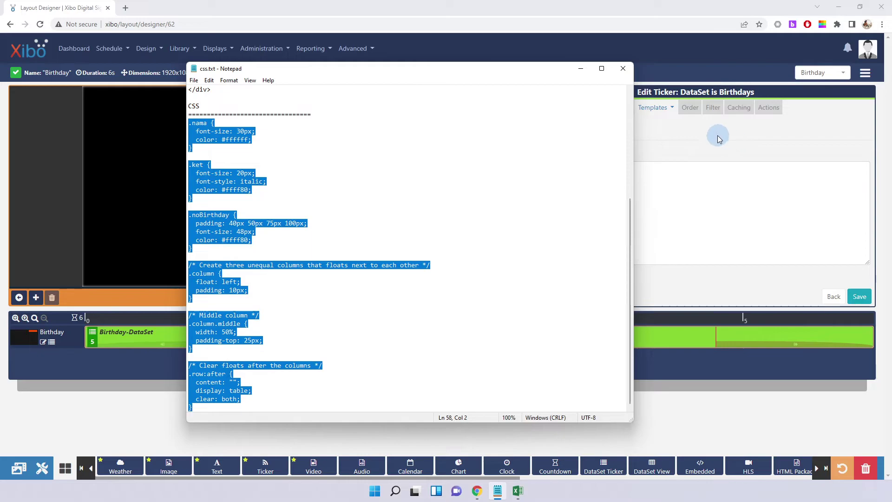
Paste the copied CSS rules into the Xibo ticker's Optional Stylesheet Template and save the ticker.
click(711, 135)
click(610, 186)
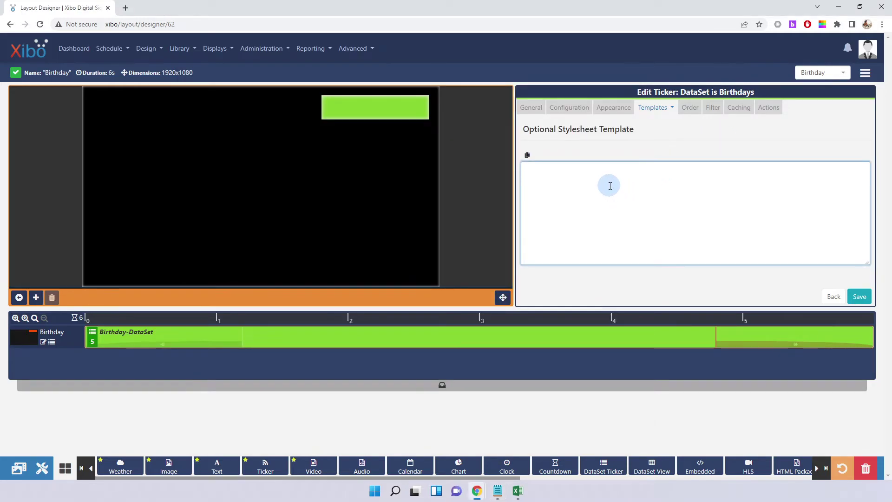
key(ctrl+v)
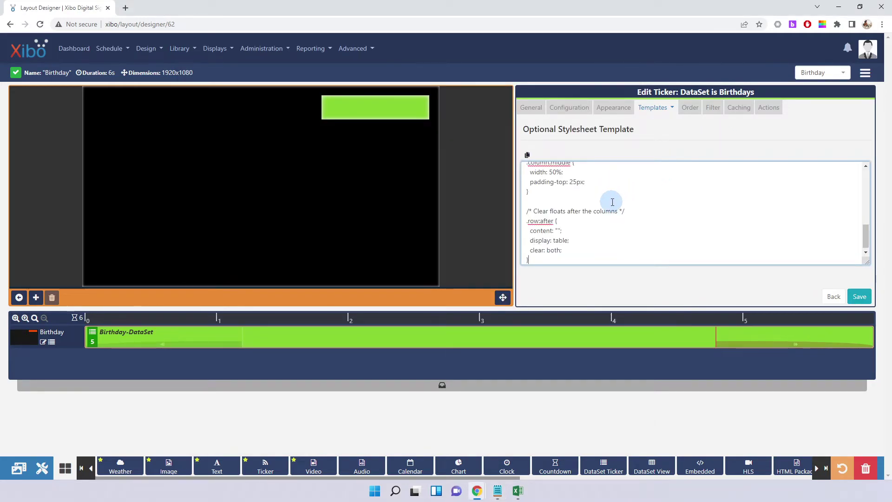
scroll(613, 202, up, 10)
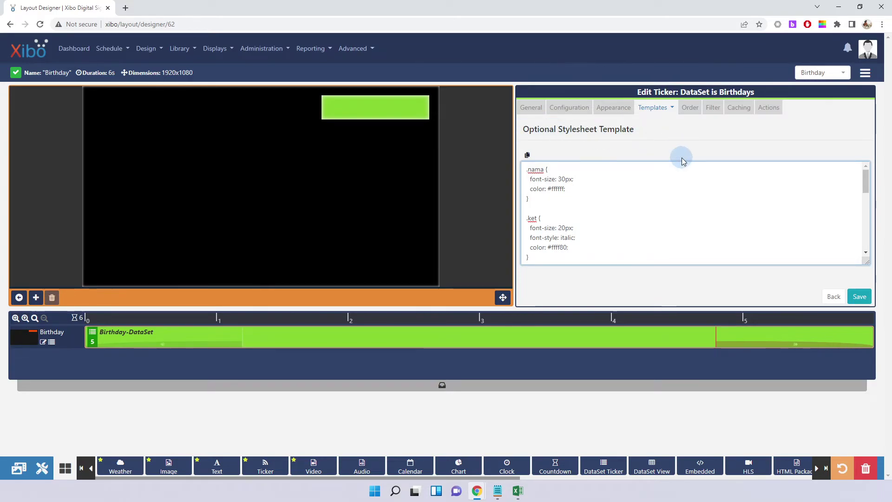
click(859, 296)
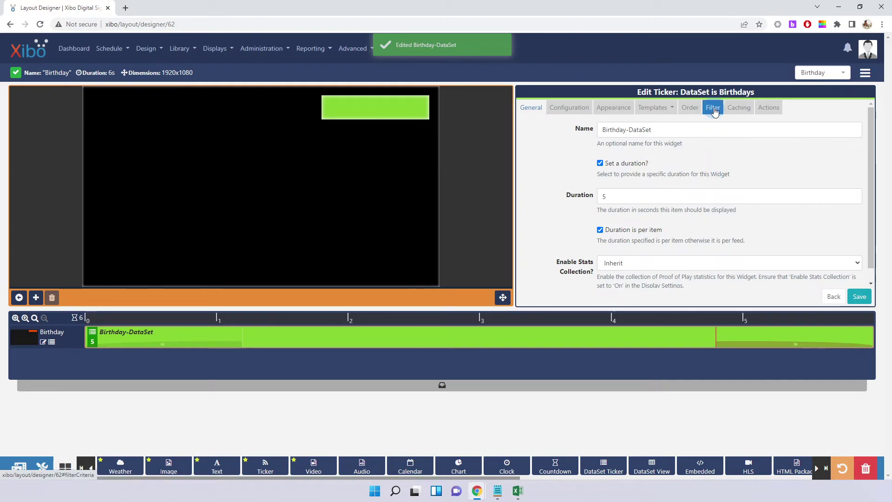
Open the ticker's filter settings, then copy the DAY(tglLahir) and MONTH(tglLahir) CURDATE clause from css.txt in a smaller, repositioned Notepad window.
click(713, 109)
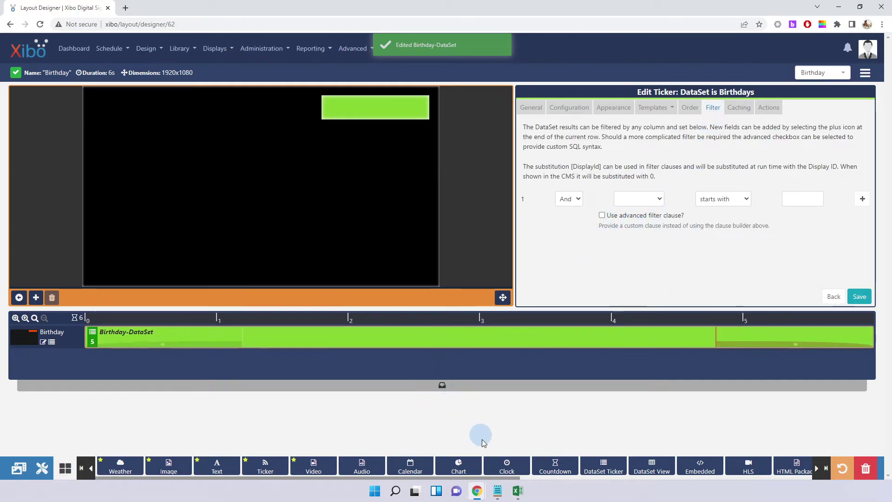
click(498, 490)
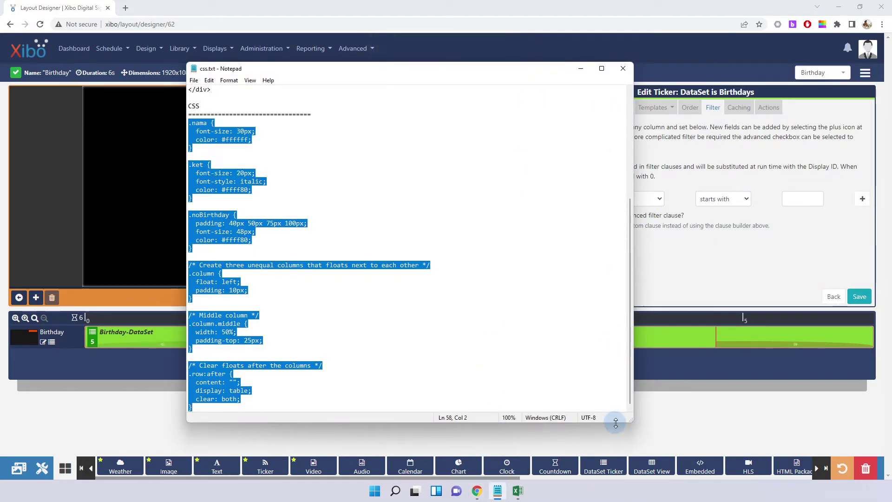
drag(632, 421, 557, 304)
drag(466, 71, 415, 106)
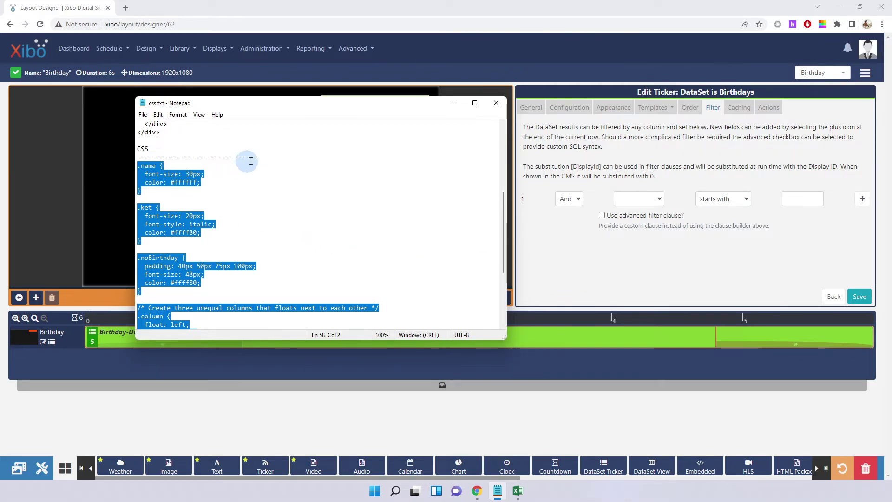
scroll(273, 184, up, 7)
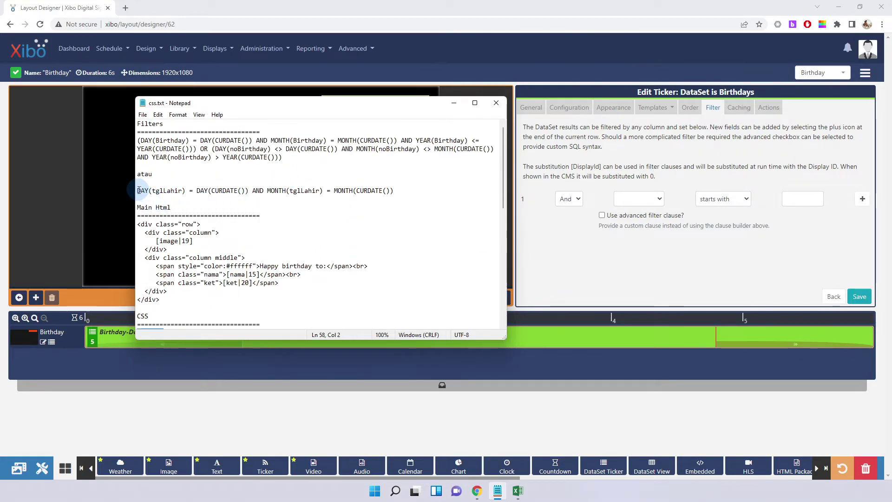
drag(138, 190, 411, 188)
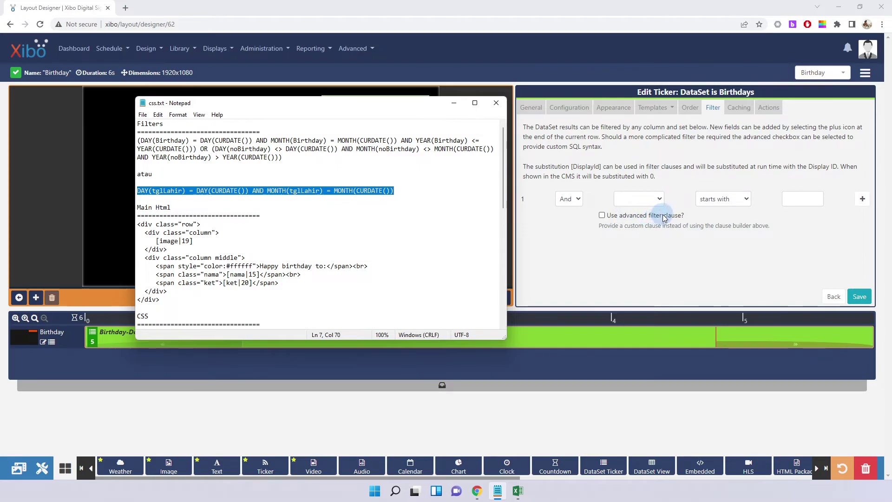
Enable the ticker's advanced filter clause and paste DAY(tglLahir) = DAY(CURDATE()) AND MONTH(tglLahir) = MONTH(CURDATE()) as the filter.
click(631, 217)
click(630, 227)
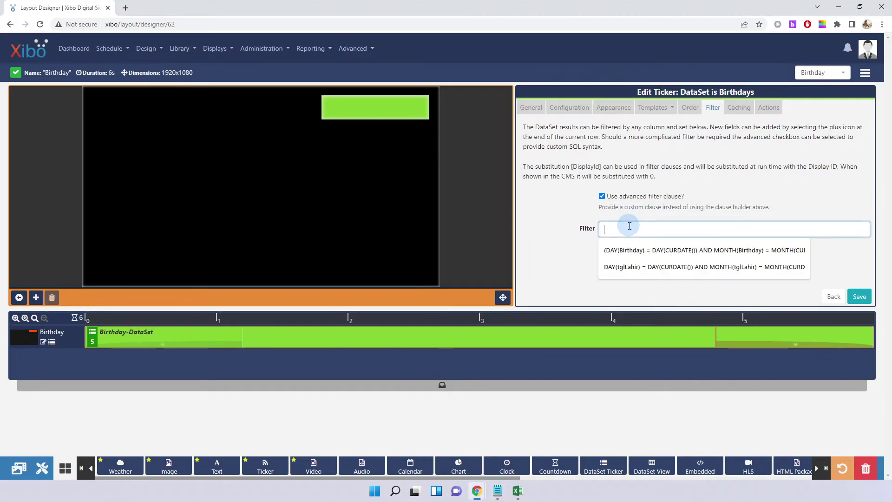
key(ctrl+v)
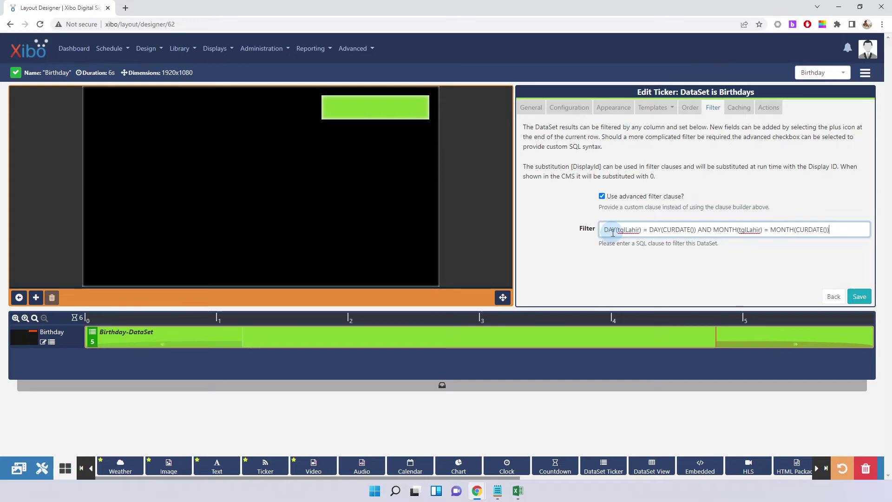
Compare the tglLahir field in the ticker's filter clause with the birth dates in the Excel birthday spreadsheet, including rows 5 and 6.
click(518, 491)
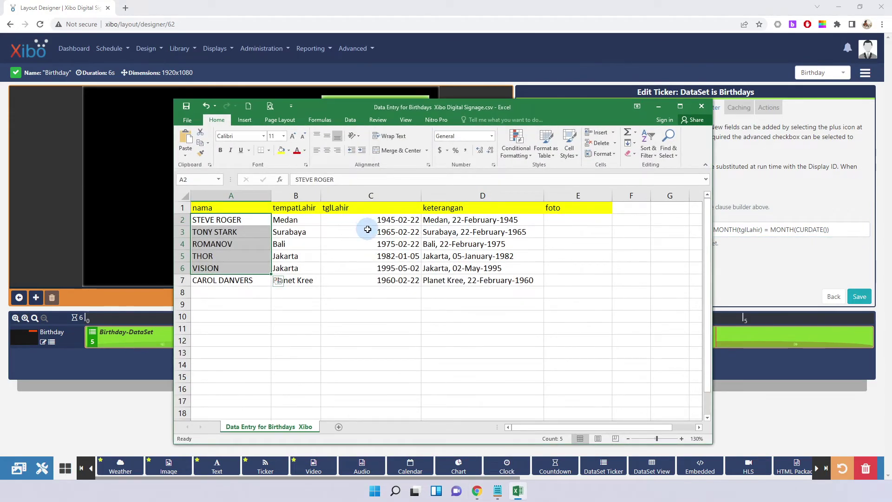
click(736, 271)
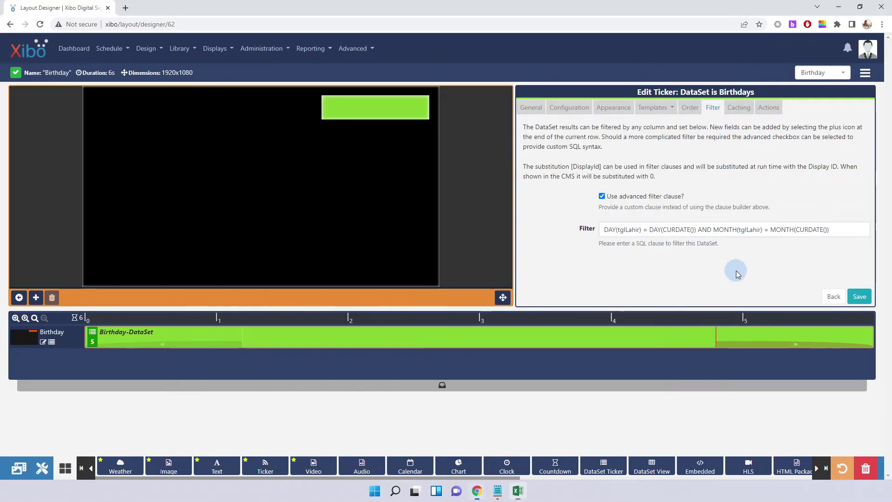
click(629, 229)
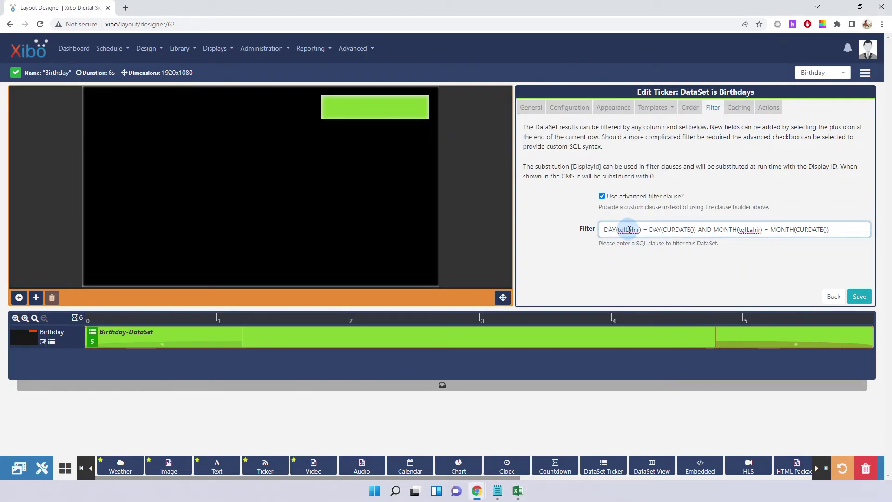
click(662, 230)
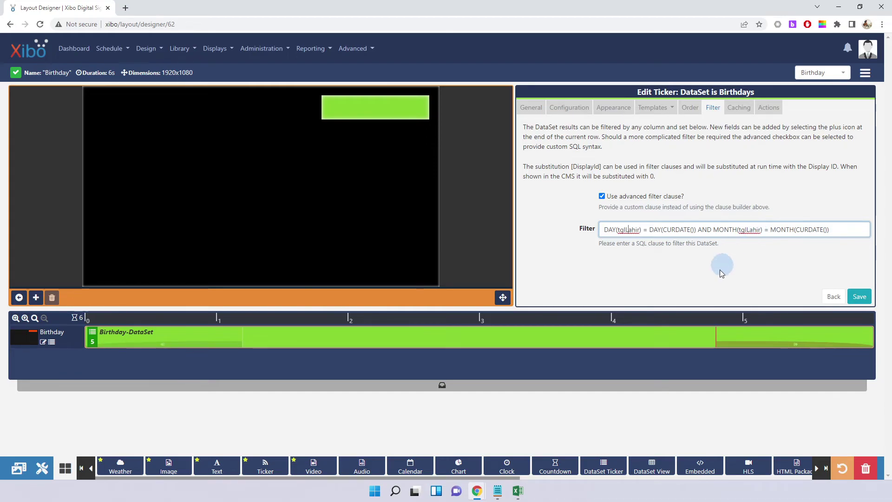
click(518, 490)
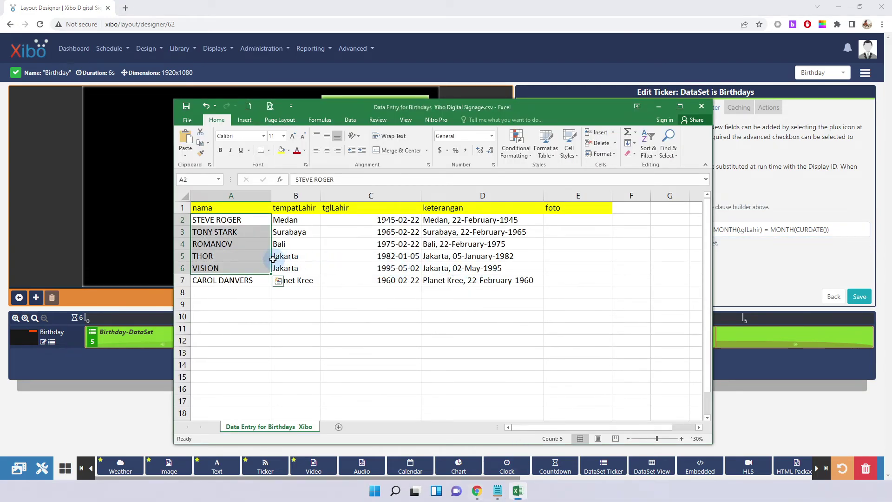
click(239, 256)
click(251, 268)
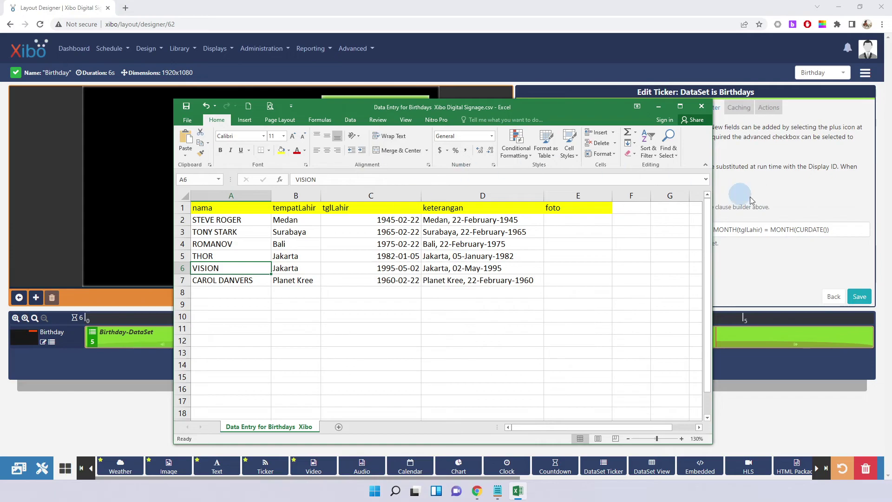
Save the ticker's filter in Xibo and preview the playing Birthday layout in the enlarged viewer, closing it when finished.
click(776, 261)
click(860, 296)
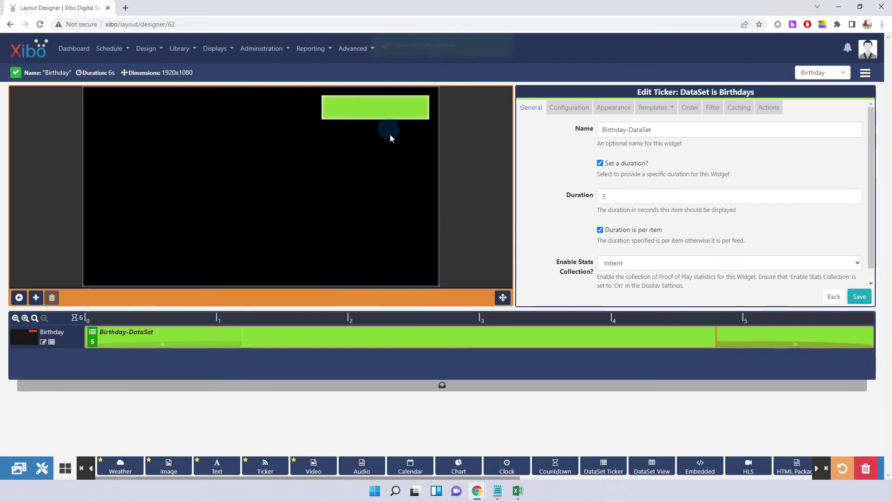
click(19, 298)
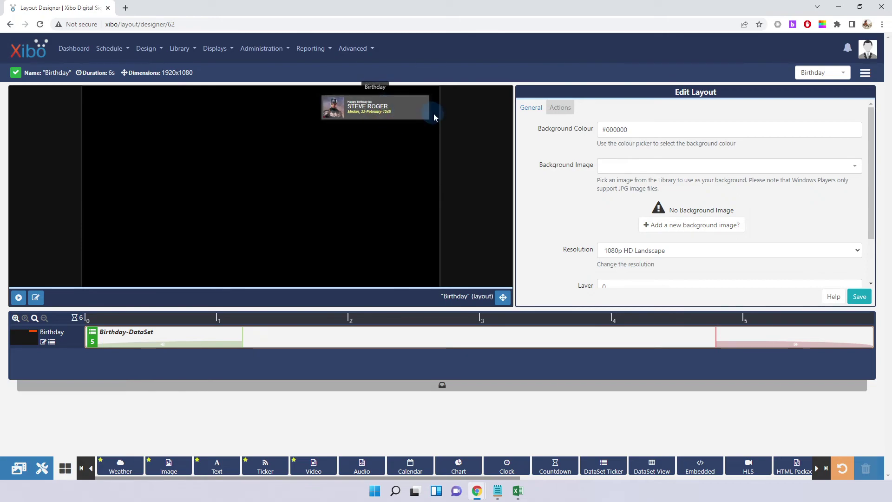
click(503, 297)
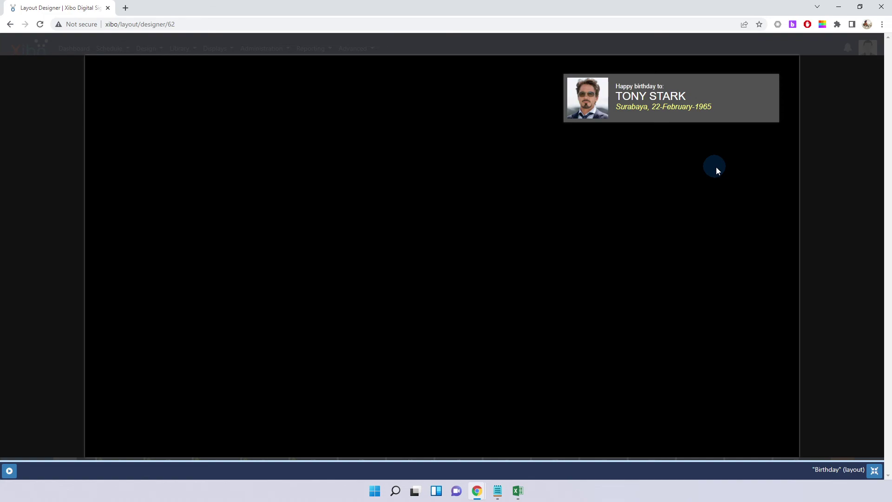
click(874, 471)
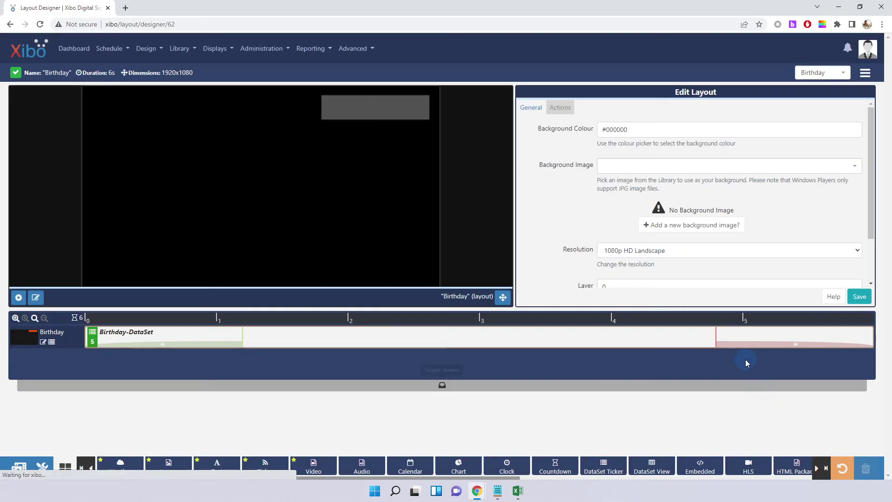
Replace the keterangan snippet with the tglLahir snippet in the Birthday-DataSet ticker's Main Template and save the ticker.
click(118, 333)
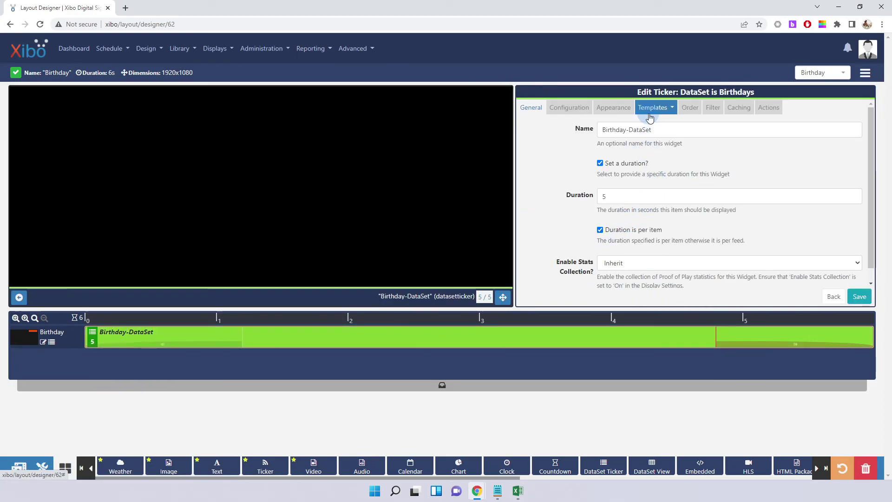
click(650, 109)
click(652, 126)
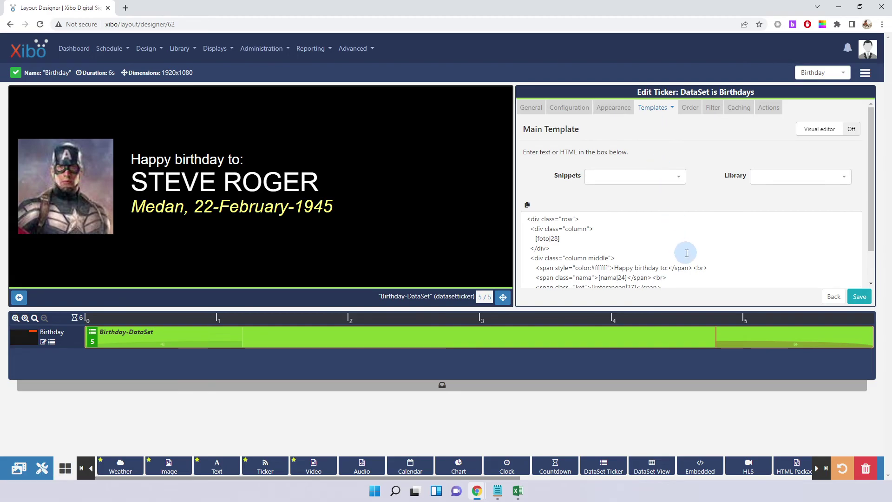
scroll(692, 245, down, 2)
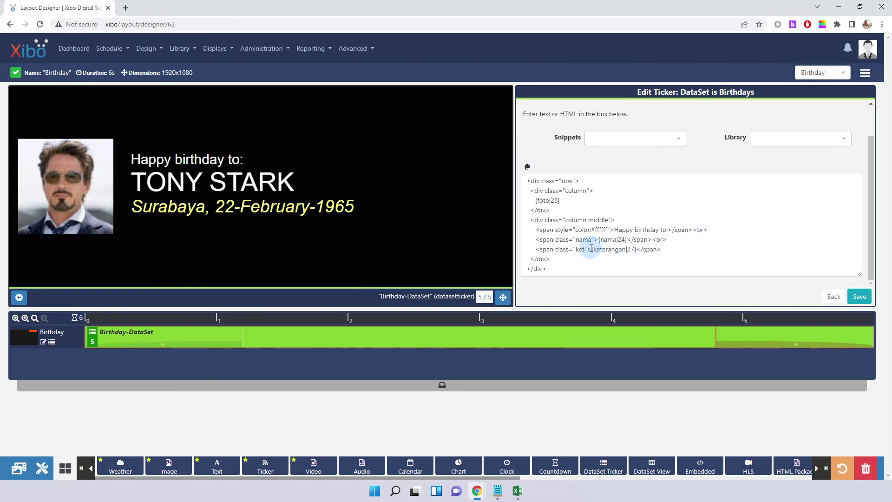
drag(591, 249, 640, 247)
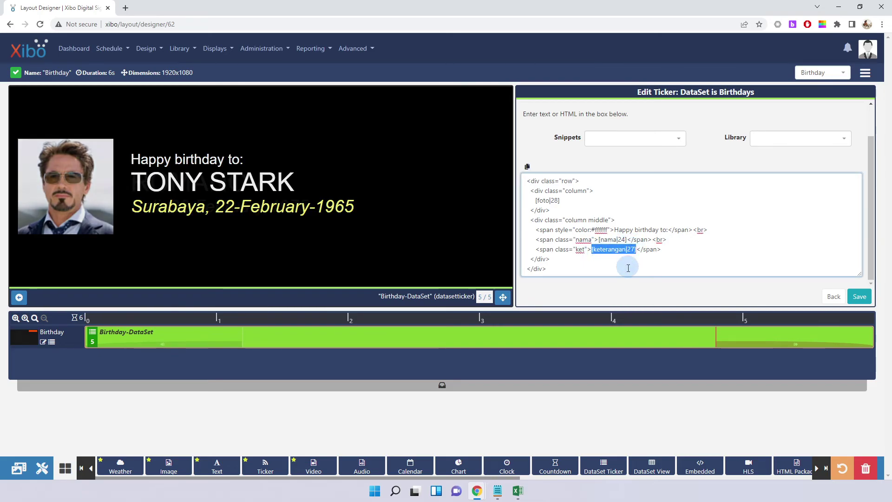
key(Delete)
click(654, 144)
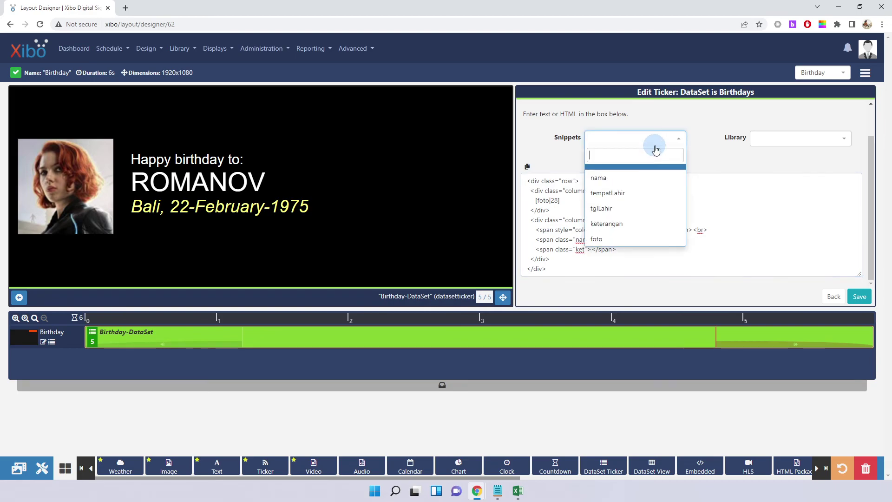
click(601, 208)
click(630, 242)
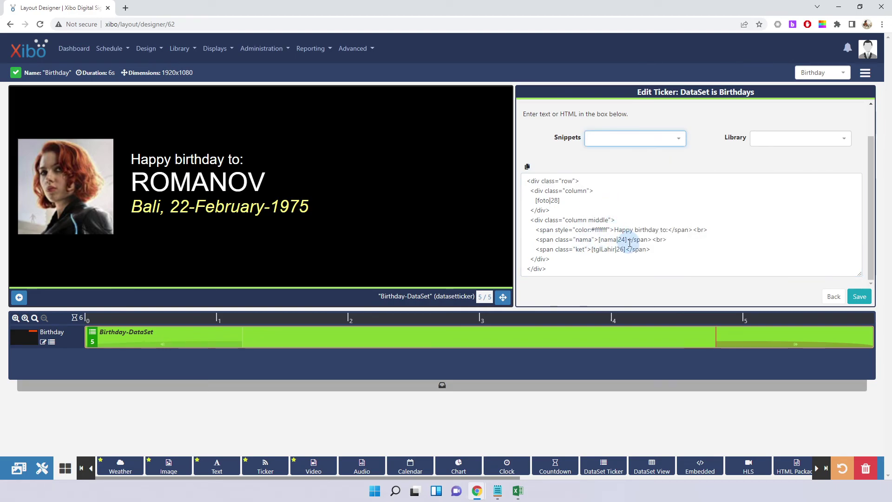
click(860, 296)
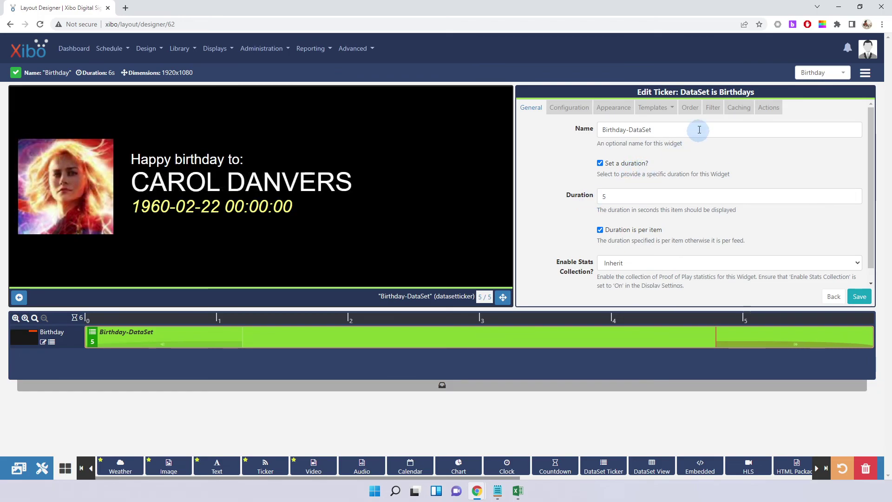
Remove the tglLahir snippet from the "ket" span in the ticker's Main Template and insert the keterangan snippet in its place.
click(659, 112)
click(651, 120)
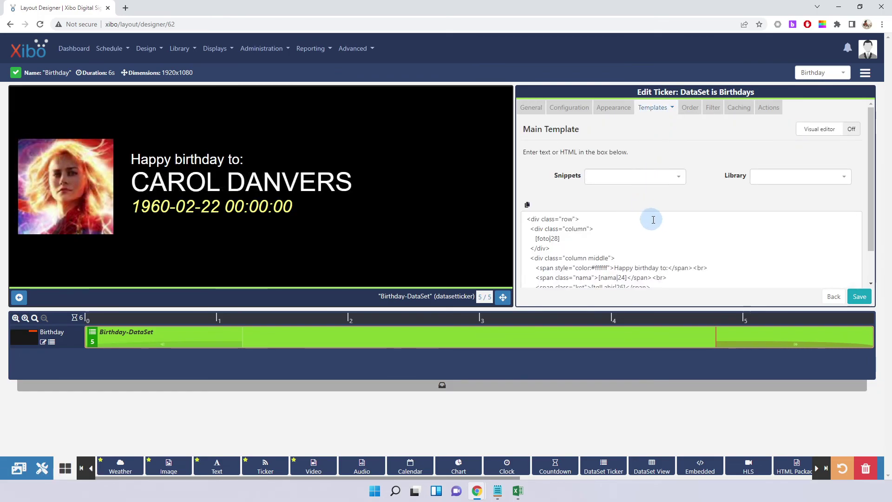
scroll(669, 242, down, 1)
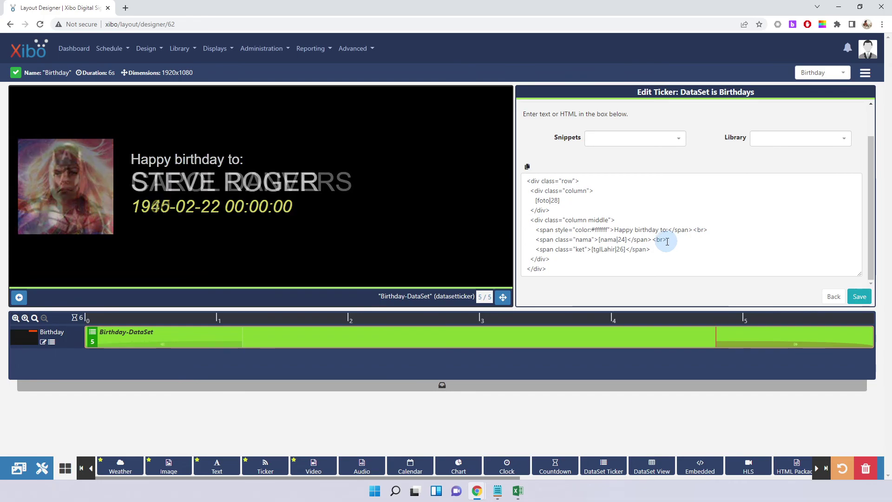
click(625, 250)
key(BackSpace)
key(BackSpace)
key(BackSpace)
key(BackSpace)
key(BackSpace)
key(BackSpace)
key(BackSpace)
key(BackSpace)
key(BackSpace)
key(BackSpace)
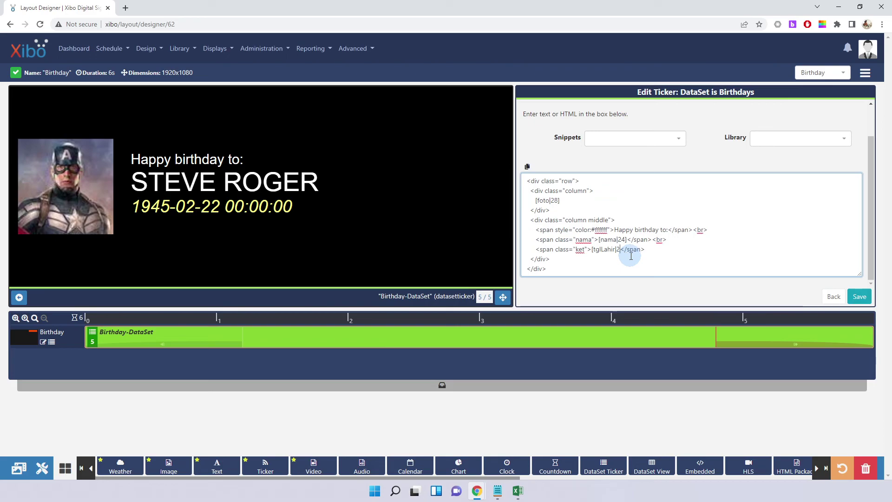
key(BackSpace)
key(BackSpace)
key(BackSpace)
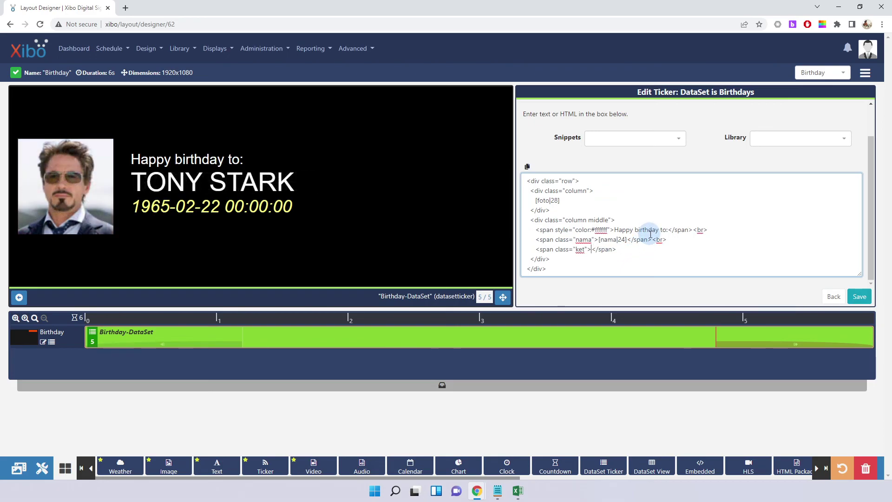
click(674, 140)
click(623, 224)
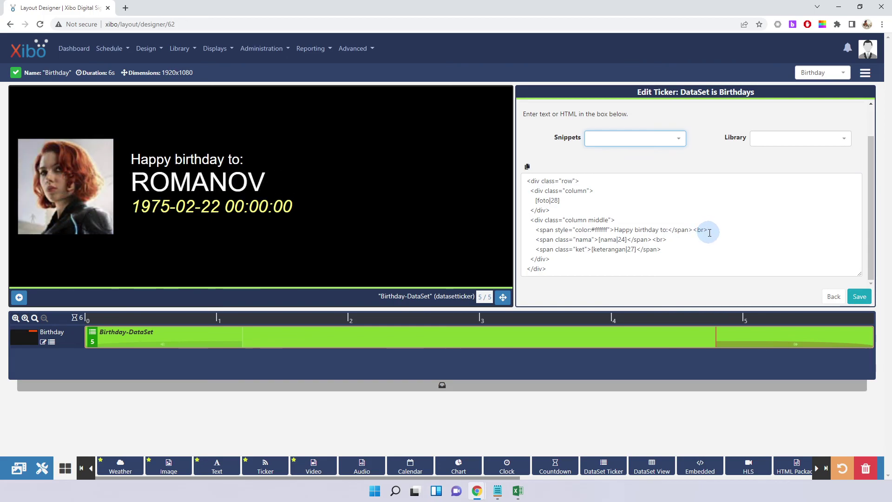
Compare the keterangan texts with the tglLahir date format in the Excel birthday spreadsheet.
click(518, 491)
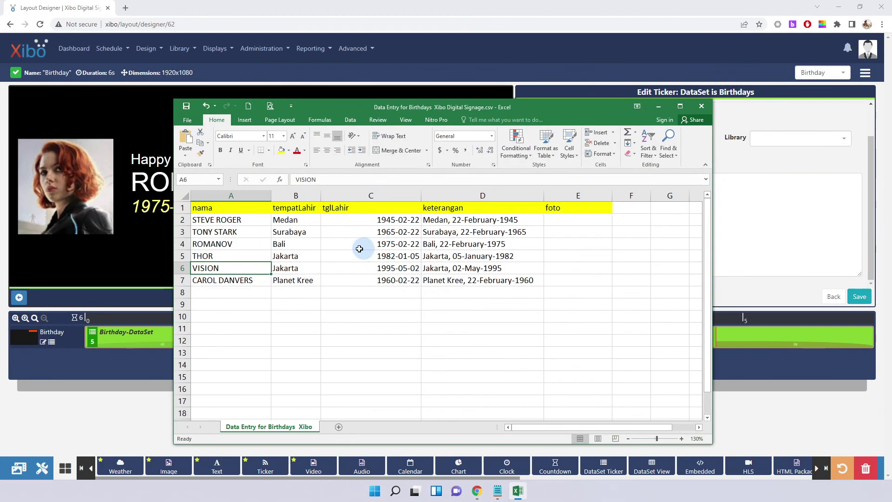
drag(466, 250, 470, 280)
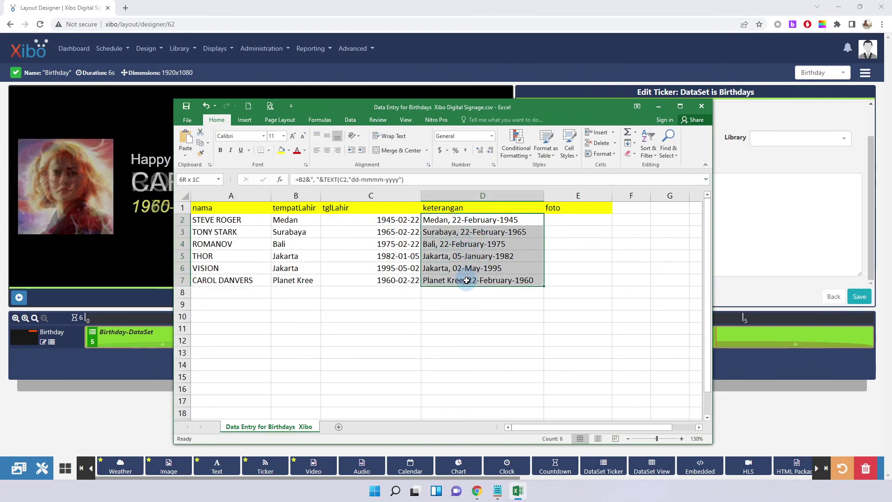
click(369, 225)
drag(369, 225, 369, 281)
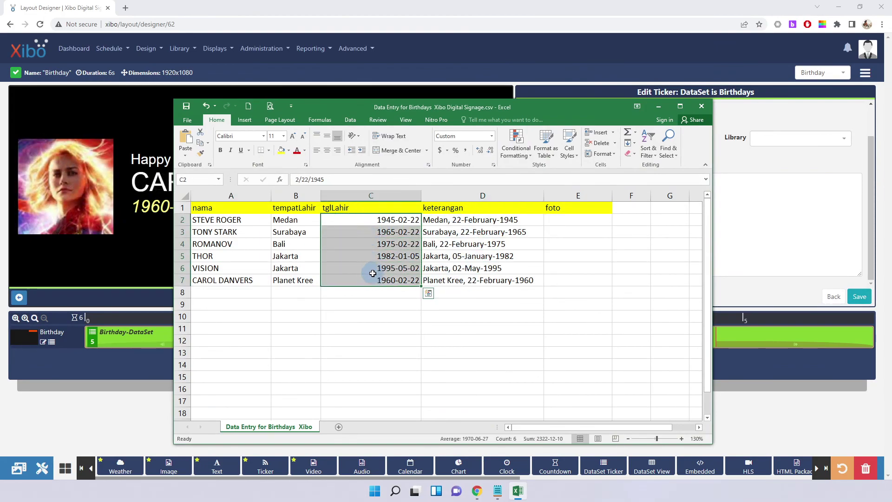
click(385, 220)
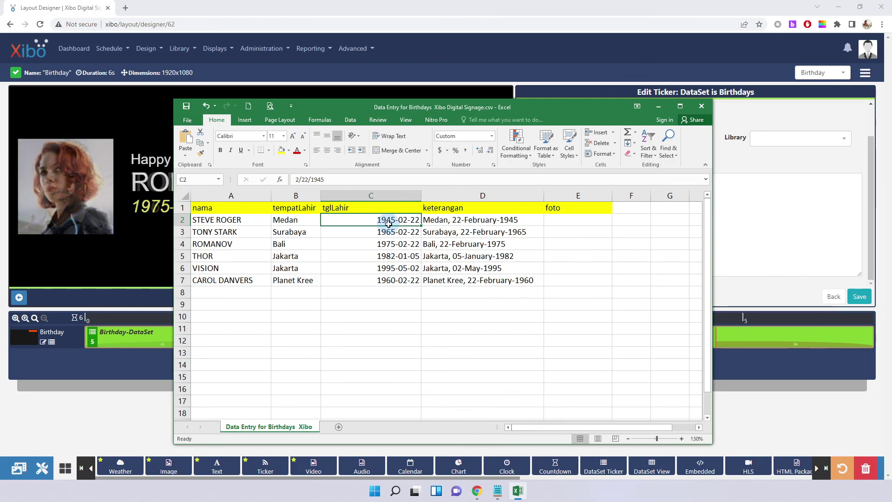
Save the ticker's Main Template in Xibo and preview the Birthday layout in the enlarged viewer, then restore the normal view.
click(746, 167)
click(860, 296)
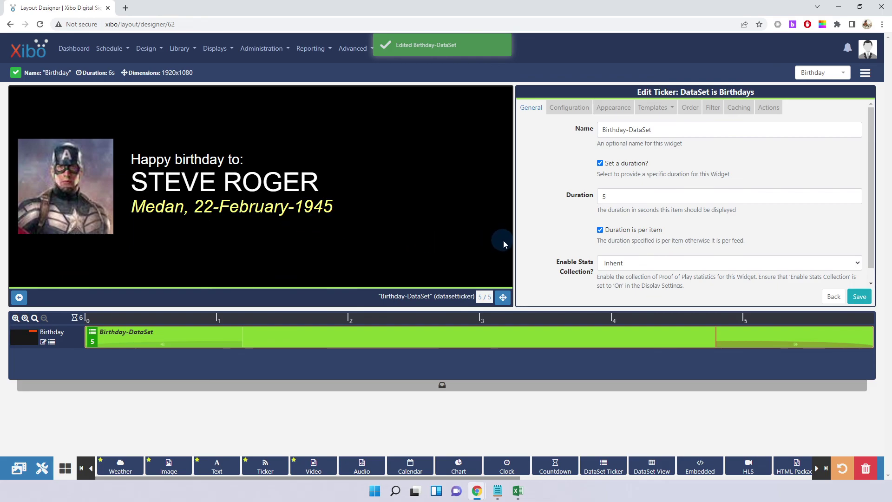
click(20, 298)
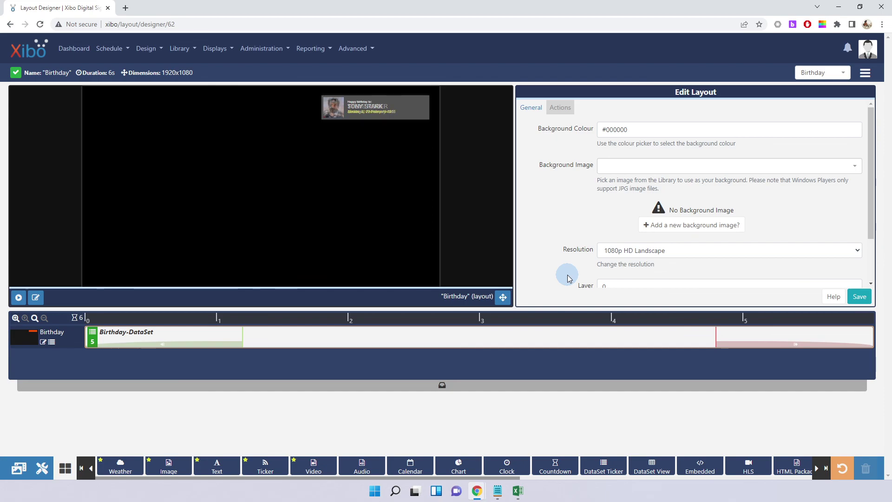
click(502, 297)
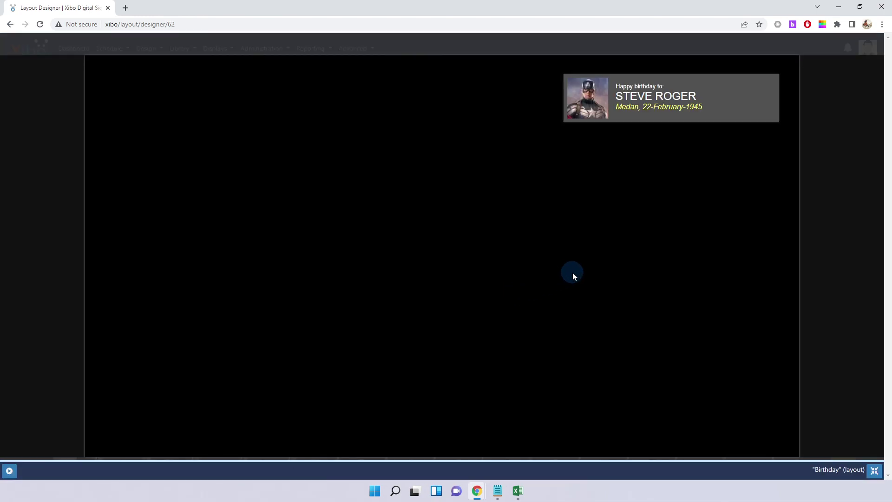
click(875, 471)
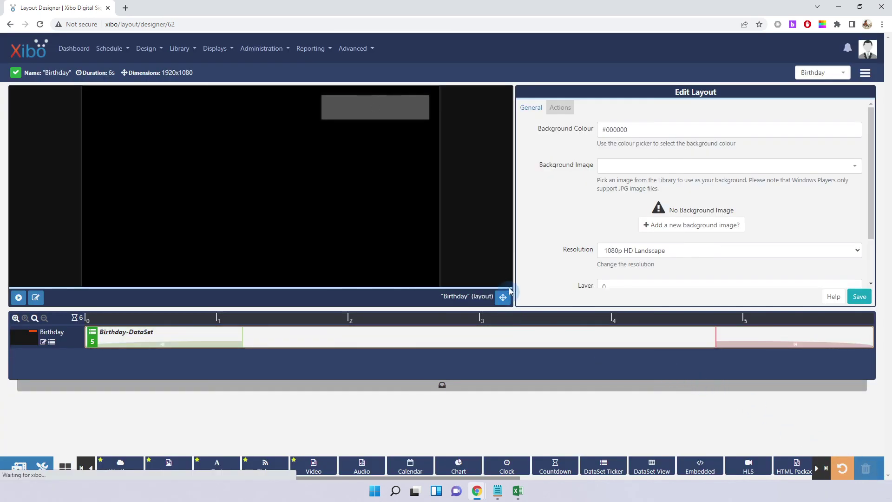